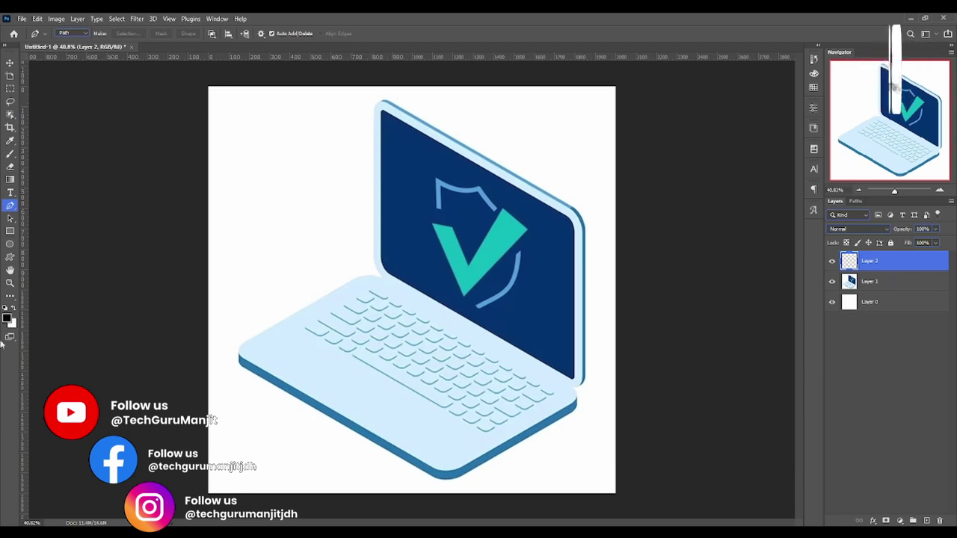
- Zoom into the laptop hinge and set the Pen tool to Shape mode
click(10, 283)
mouse_move(417, 281)
mouse_down()
mouse_move(349, 355)
mouse_move(376, 383)
mouse_up()
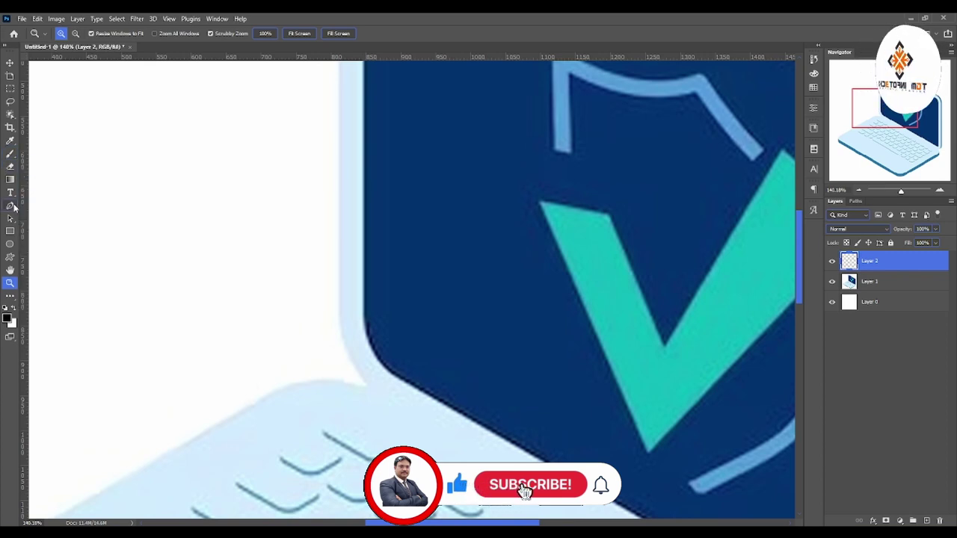
click(10, 204)
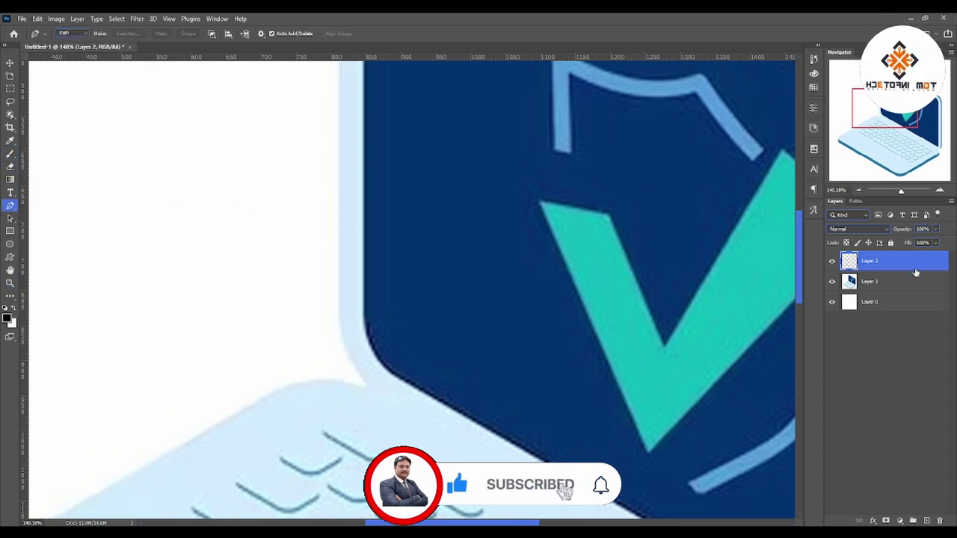
click(56, 35)
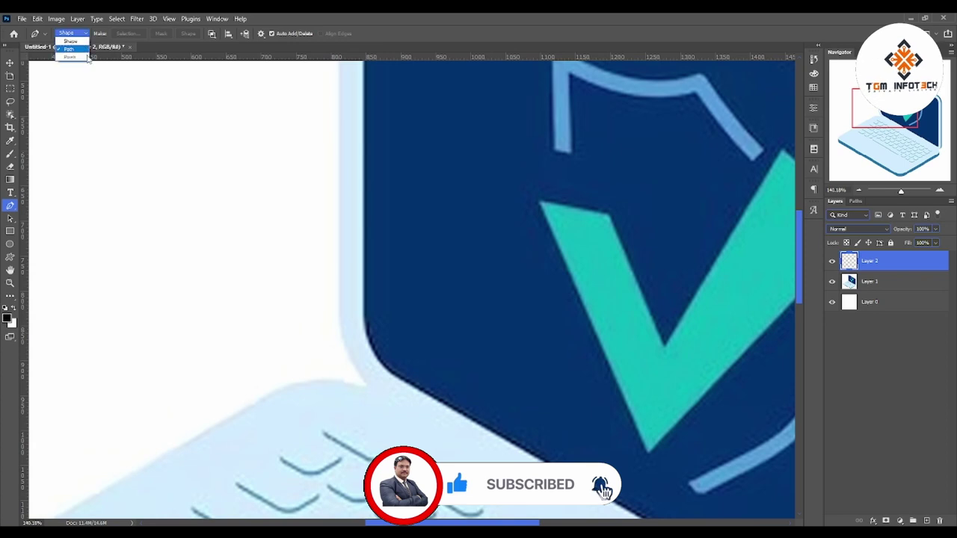
click(71, 43)
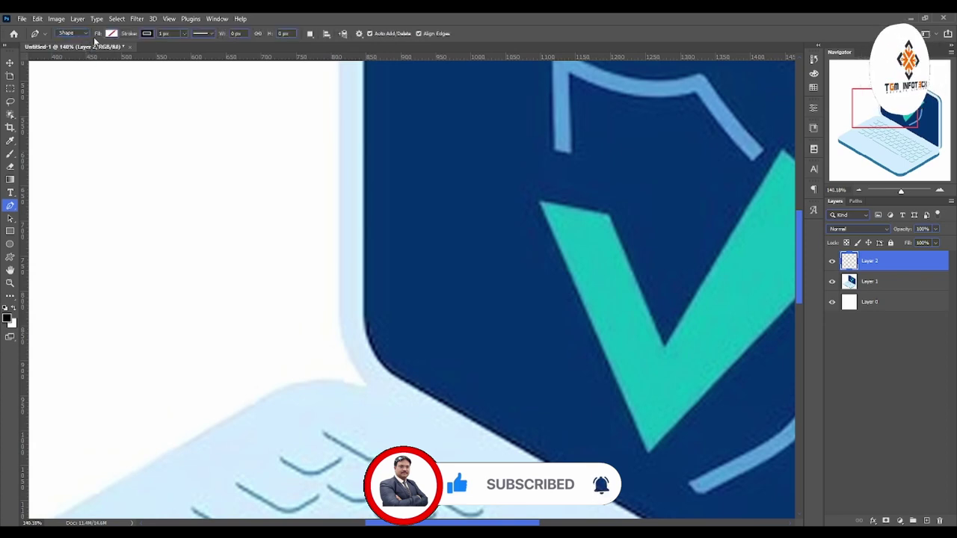
- Give the new shape no stroke, a blue fill, and 37% opacity
click(147, 33)
click(89, 53)
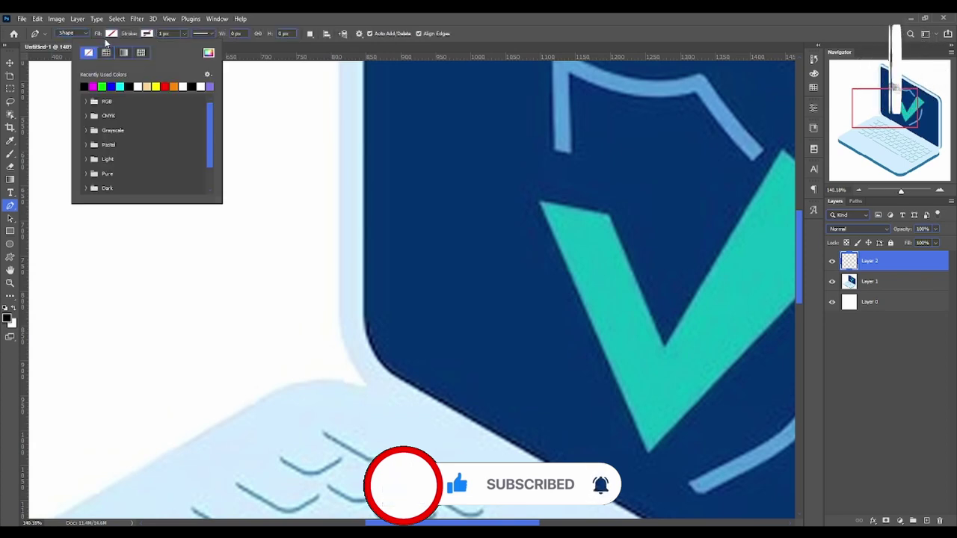
click(111, 34)
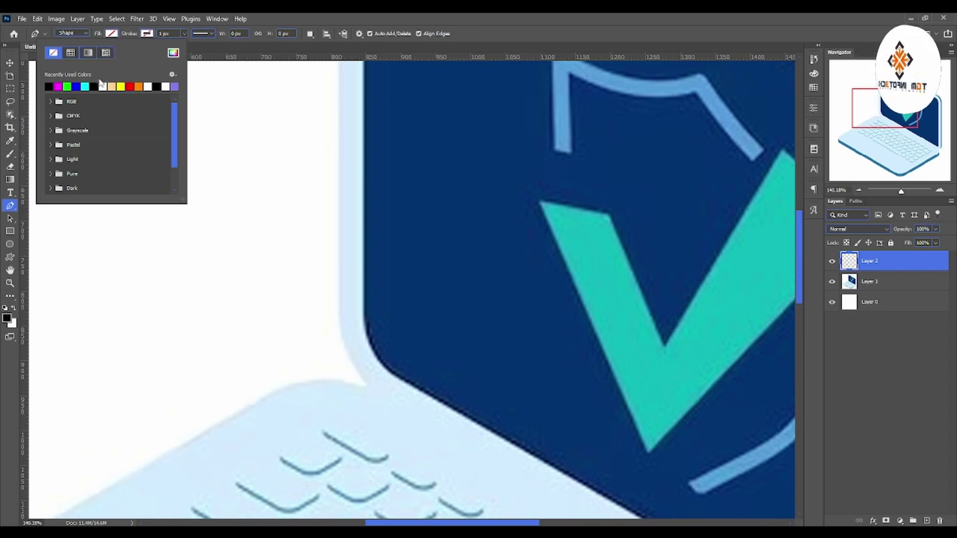
click(75, 86)
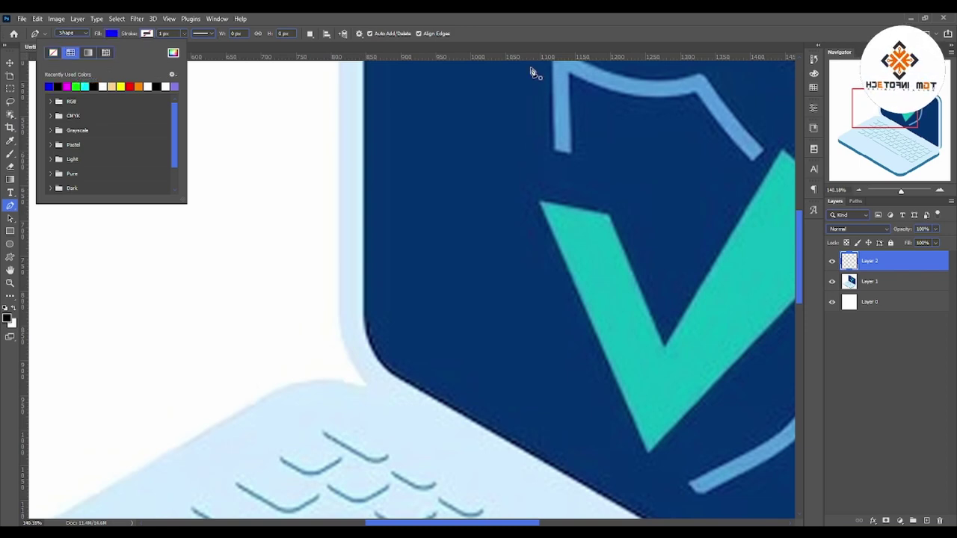
click(938, 230)
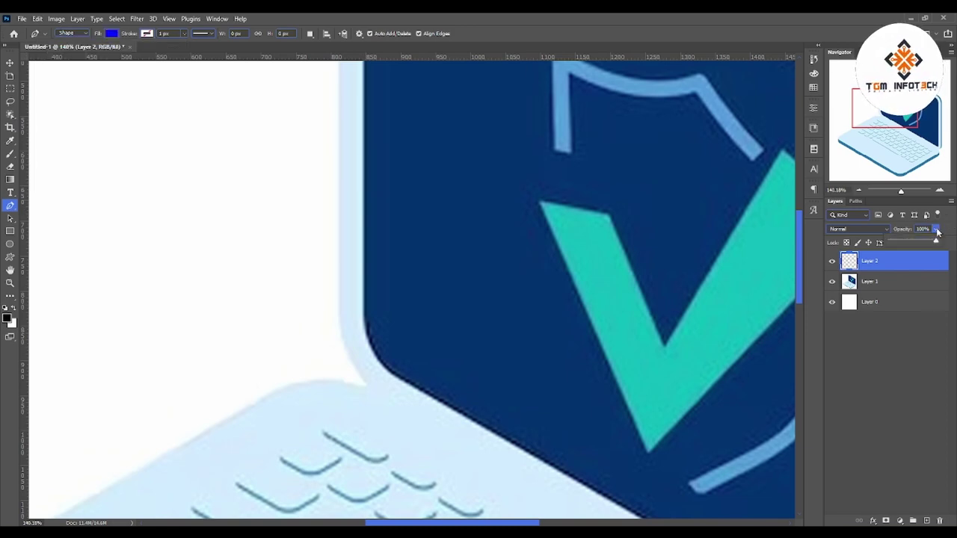
drag(938, 230, 927, 243)
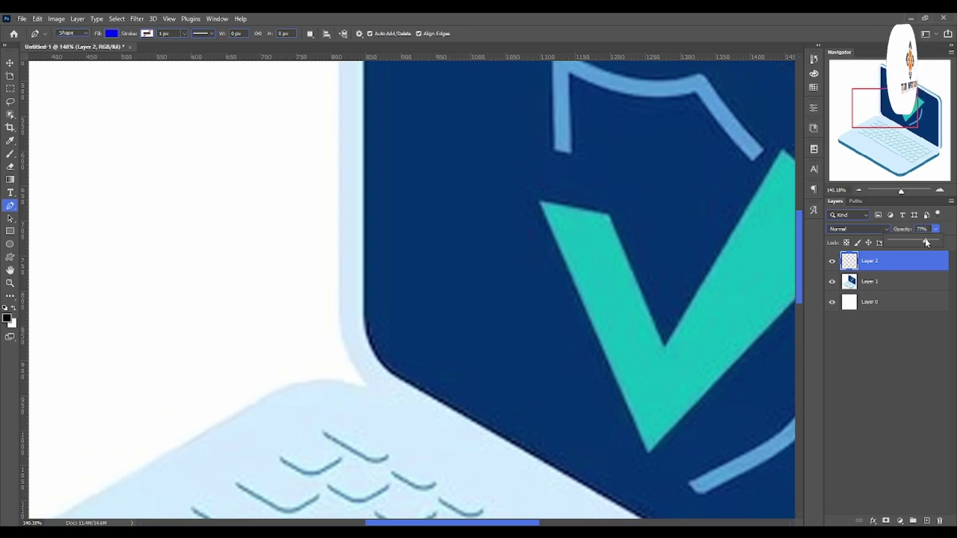
- Trace the lid from the hinge corner up the left edge to the rounded top-left corner
click(370, 387)
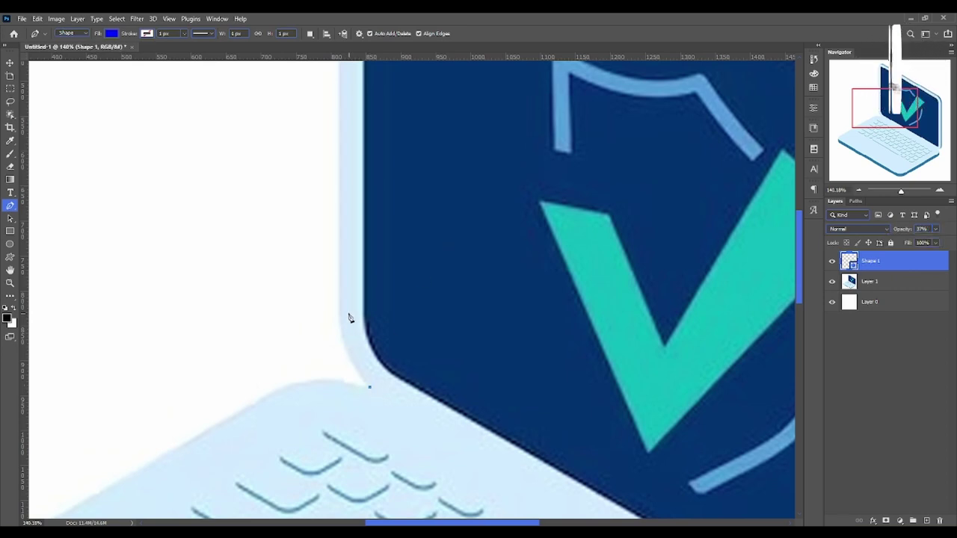
drag(336, 307, 364, 200)
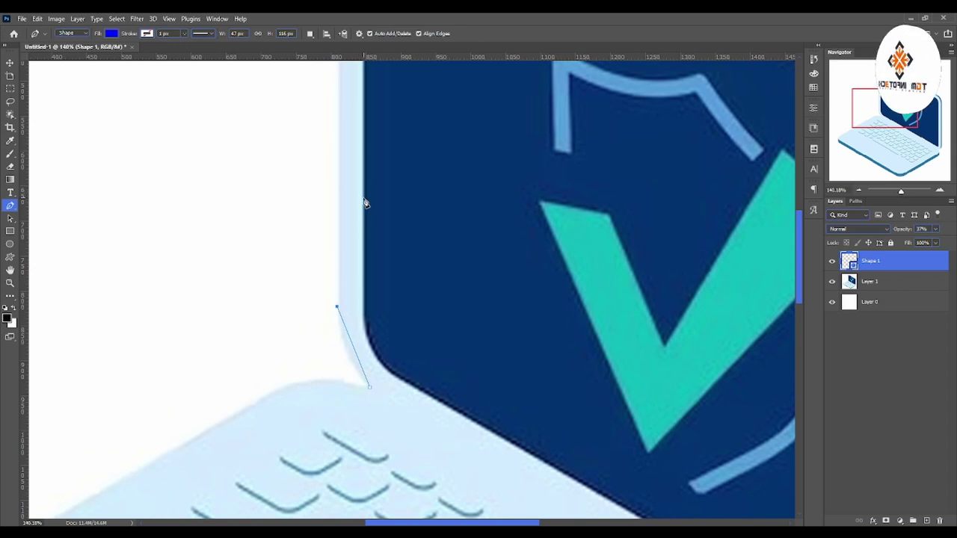
drag(340, 305, 336, 237)
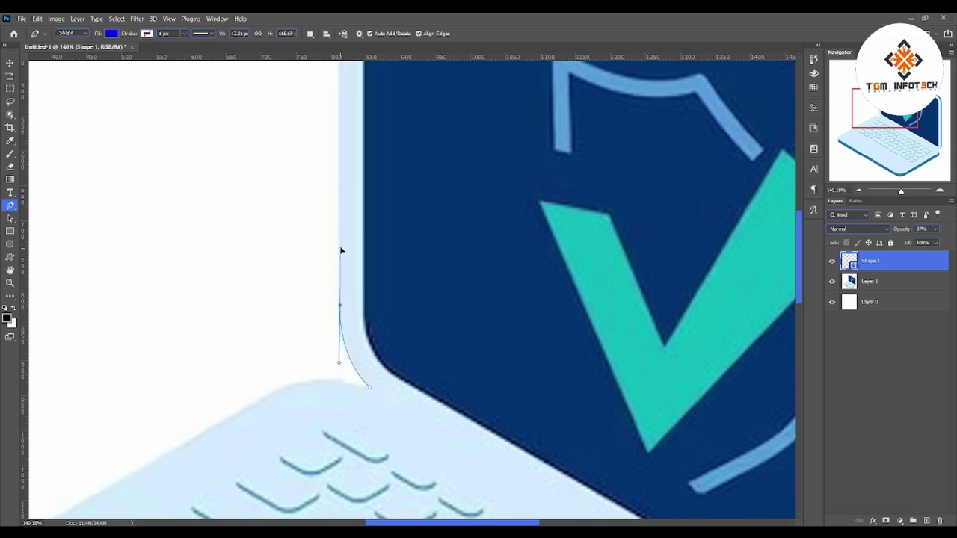
drag(336, 238, 339, 246)
scroll(382, 225, up, 5)
scroll(381, 276, up, 2)
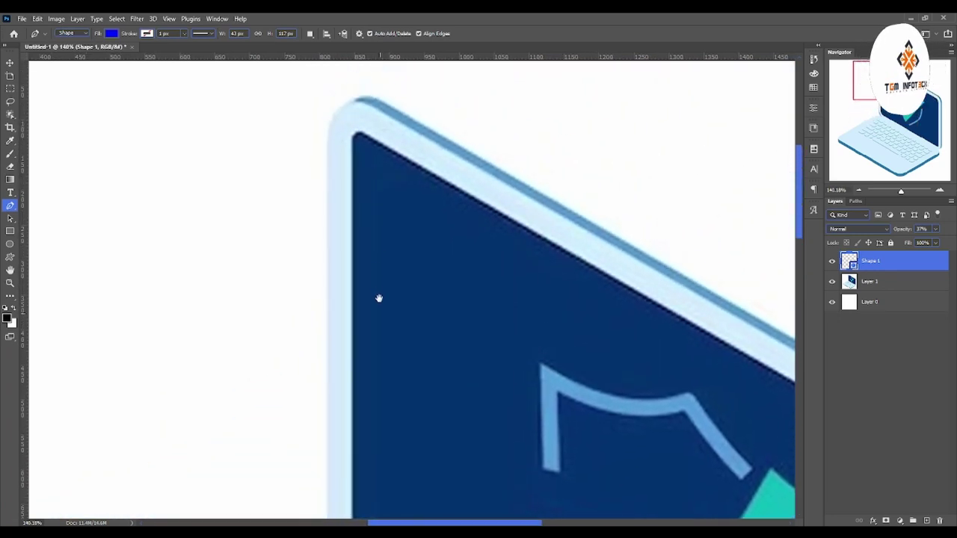
drag(326, 146, 326, 133)
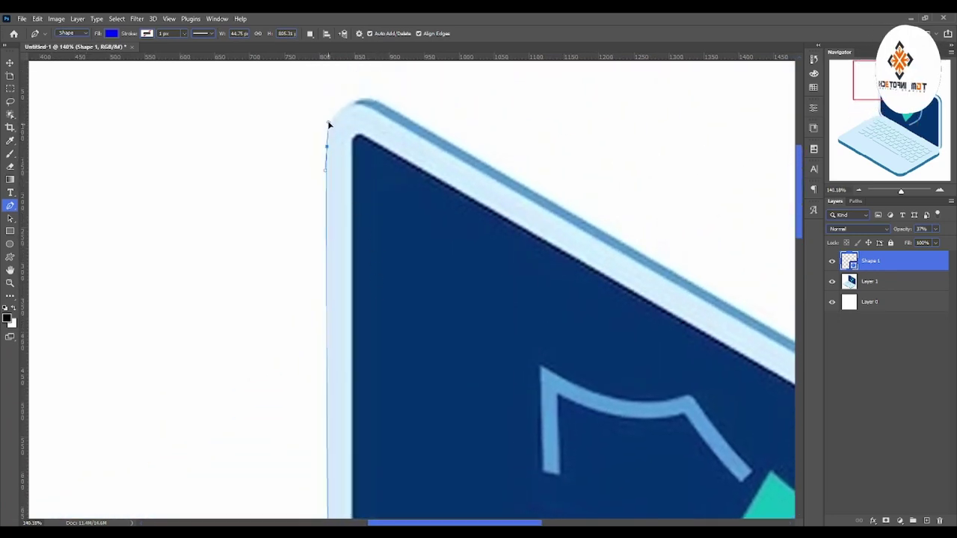
mouse_move(326, 133)
mouse_down()
mouse_move(329, 122)
mouse_move(416, 135)
mouse_up()
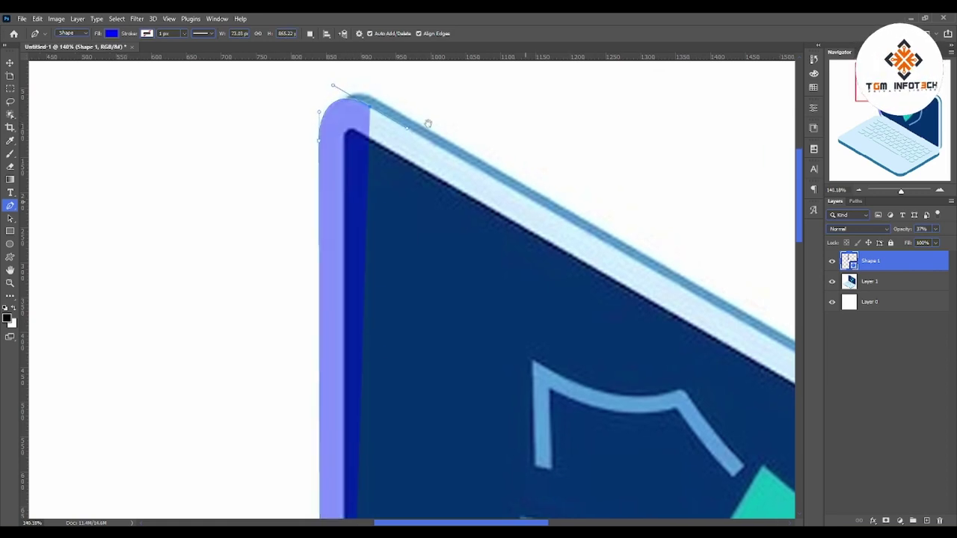
- Continue the outline around the rounded top-right corner and down the right edge
drag(648, 249, 508, 205)
scroll(508, 204, left, 3)
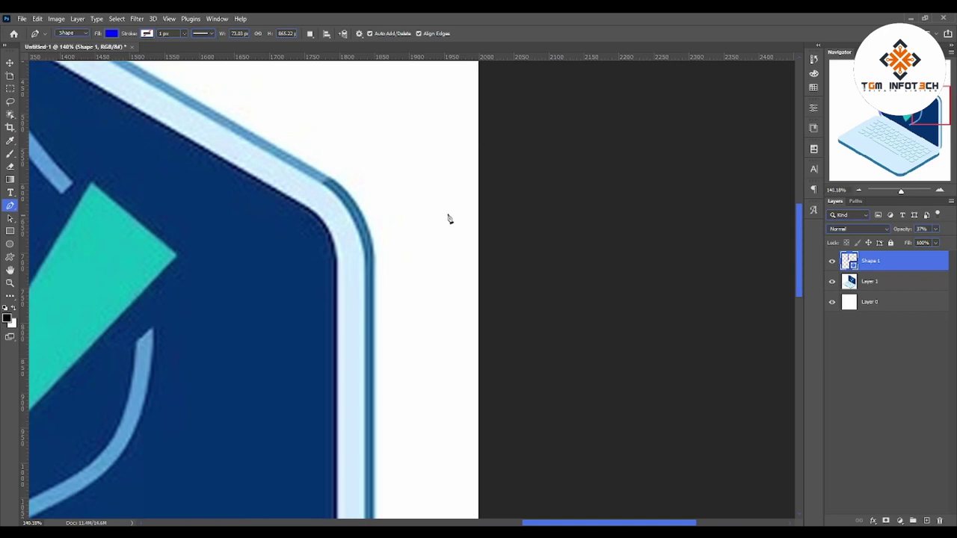
click(324, 187)
click(347, 199)
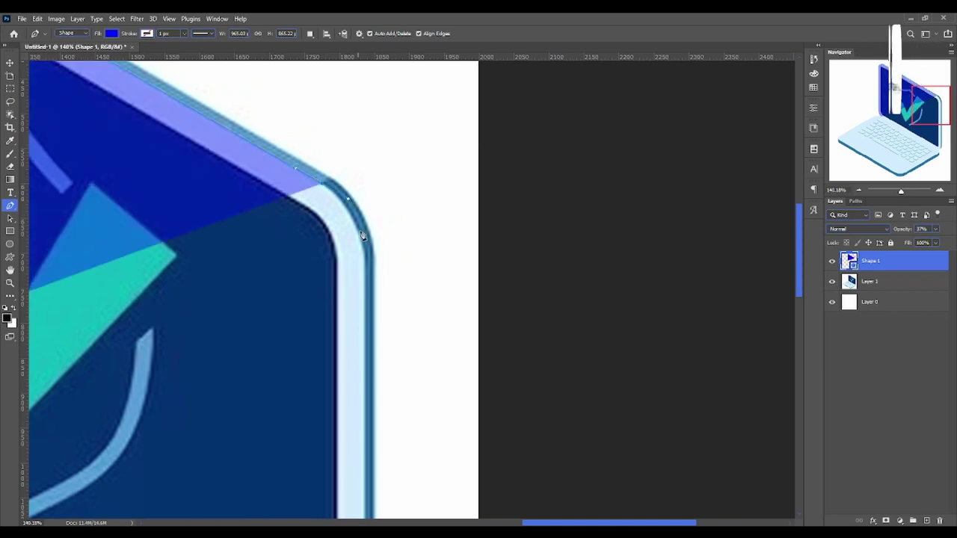
drag(366, 290, 364, 356)
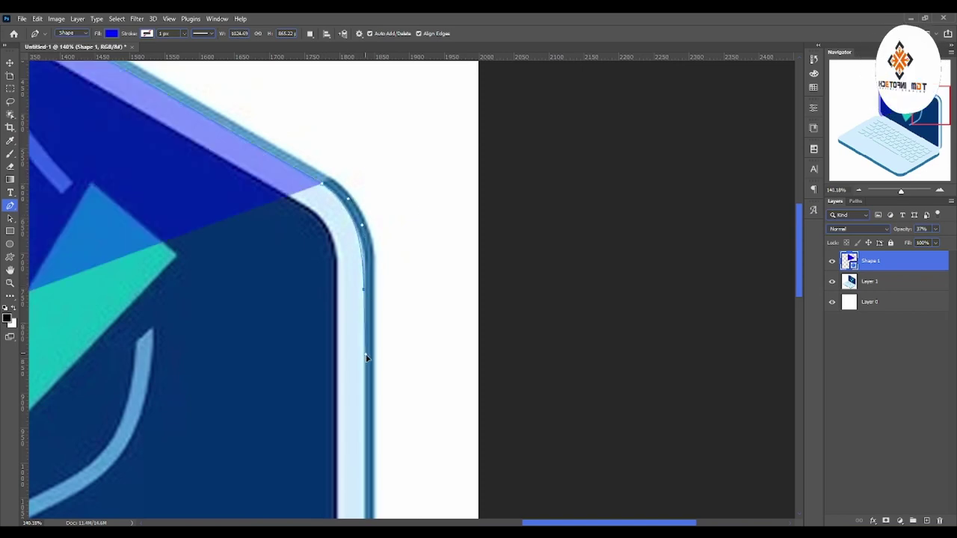
scroll(380, 299, down, 5)
scroll(385, 210, down, 2)
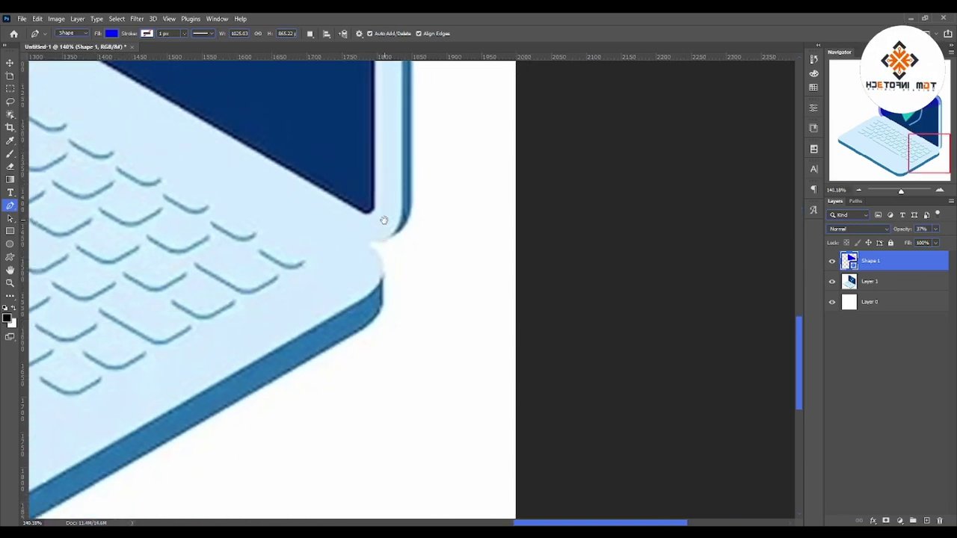
- Round the lower-right corner and close the lid outline at its starting point
click(402, 221)
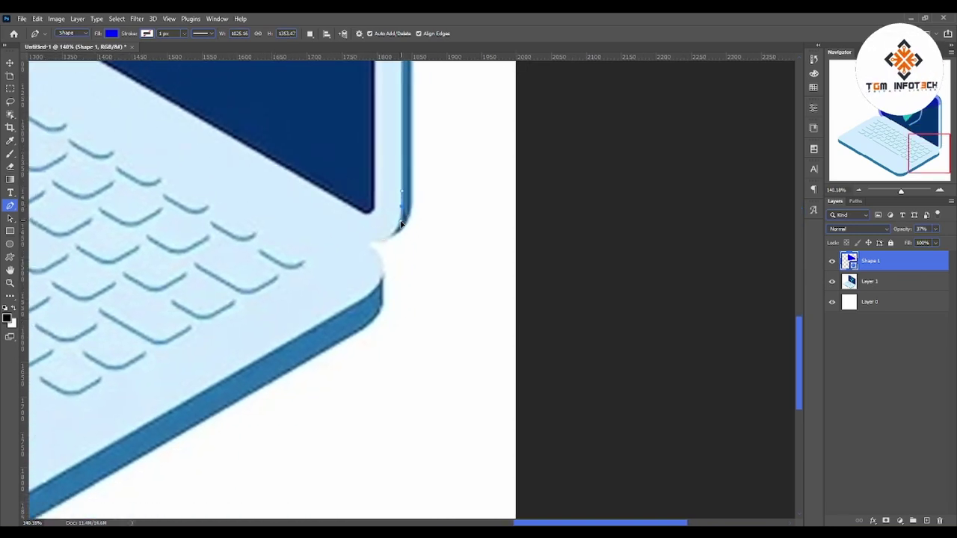
drag(402, 227, 340, 233)
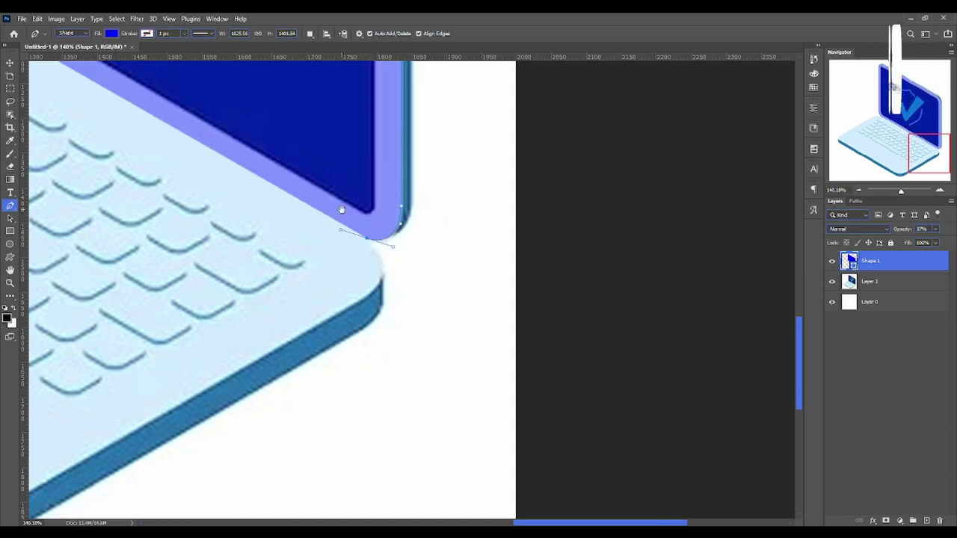
drag(363, 239, 344, 224)
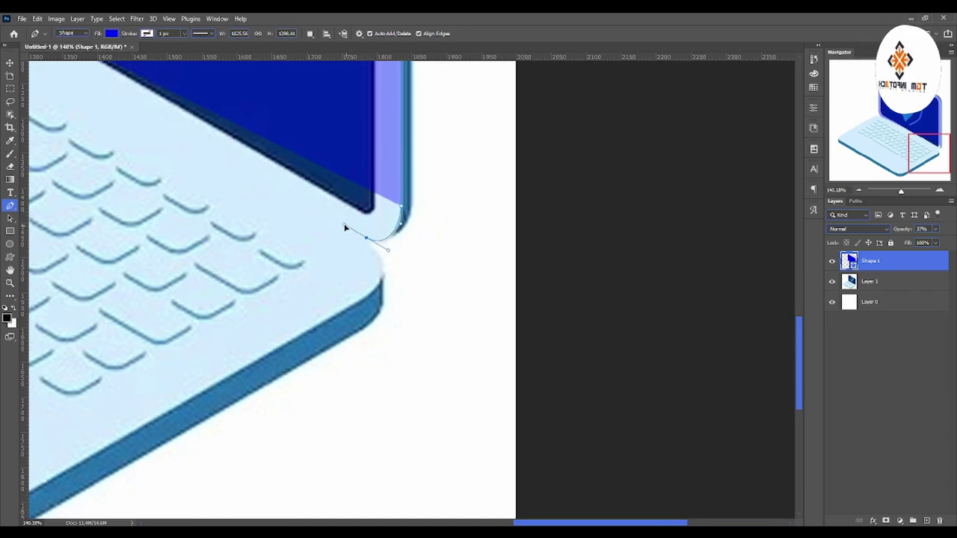
scroll(327, 193, up, 3)
scroll(327, 194, left, 3)
scroll(354, 204, up, 5)
scroll(354, 205, left, 5)
scroll(322, 190, left, 2)
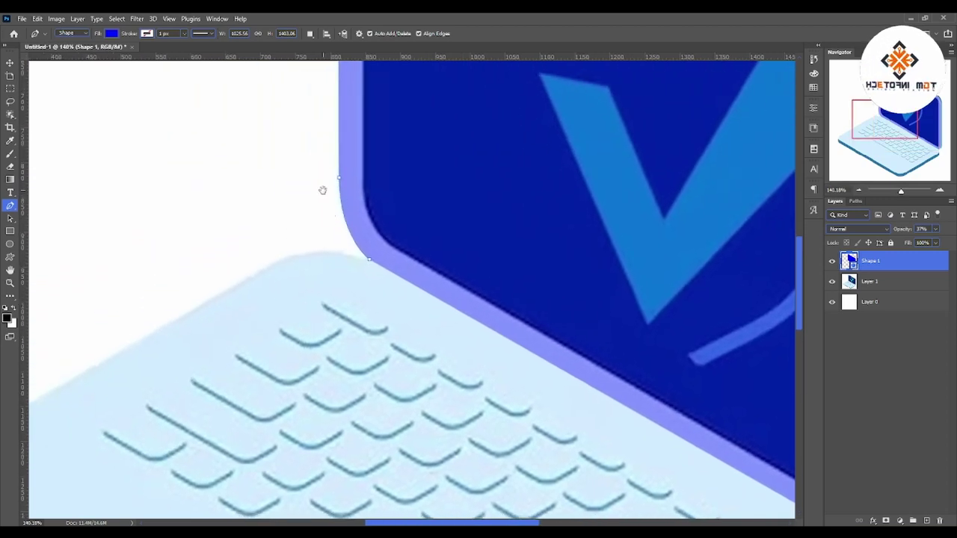
click(370, 262)
- Fill Shape 1 with the light blue sampled from the laptop deck at 100% opacity
key(ctrl+0)
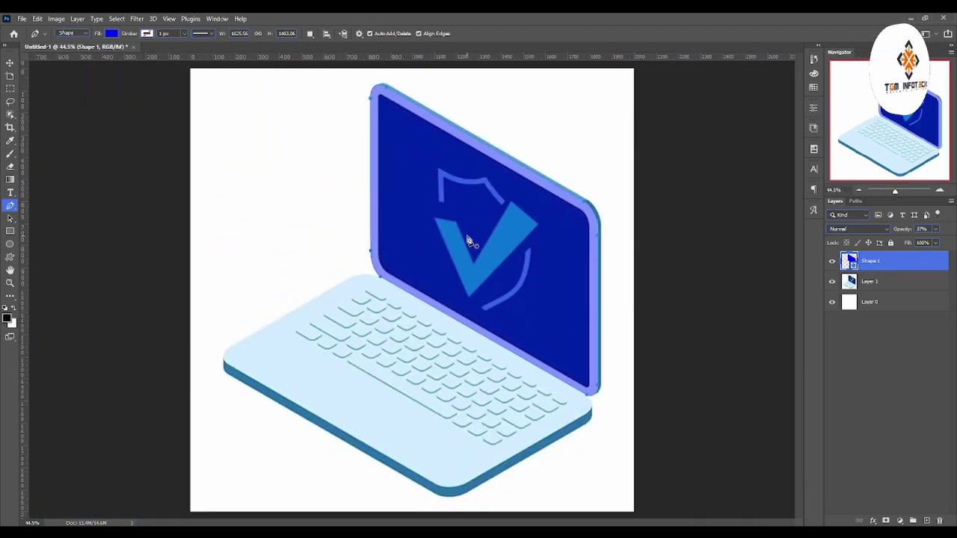
click(833, 261)
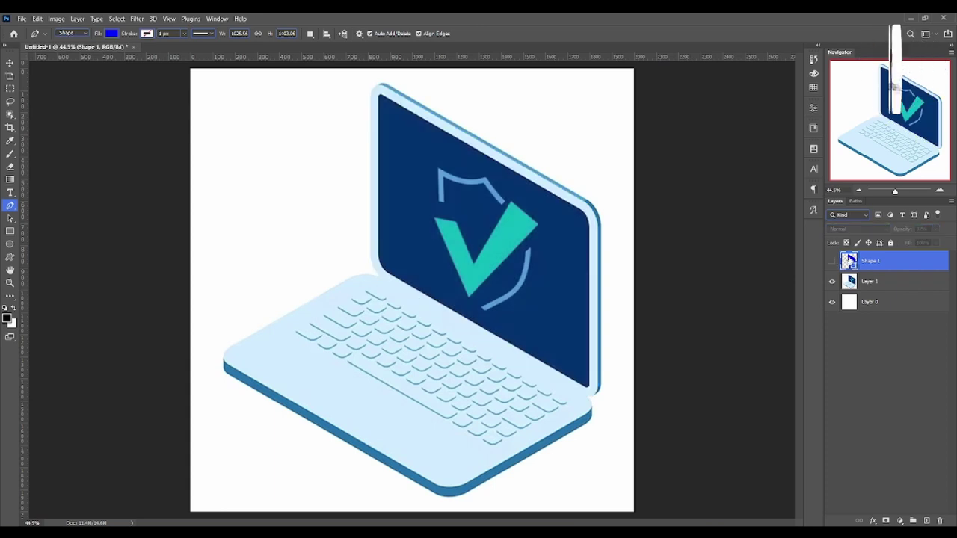
double_click(850, 260)
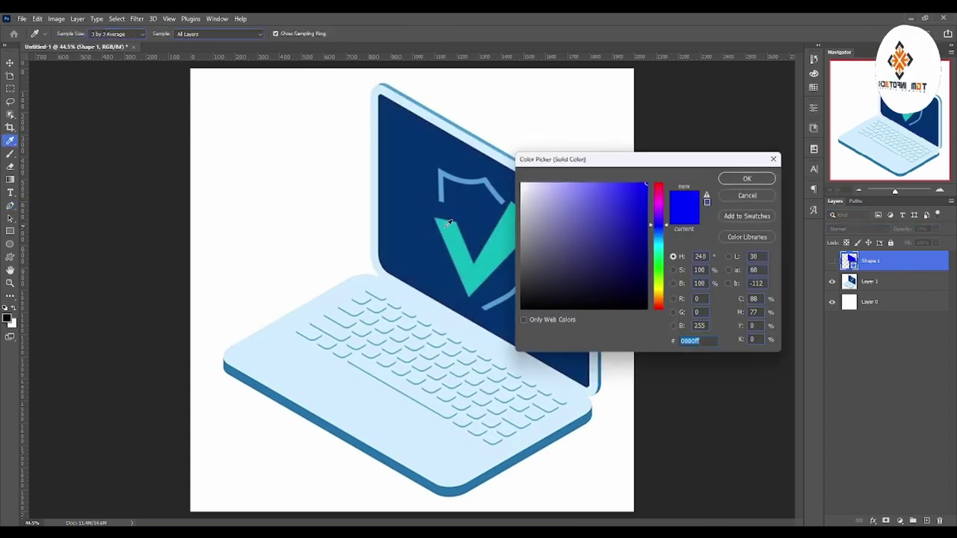
click(378, 218)
key(Return)
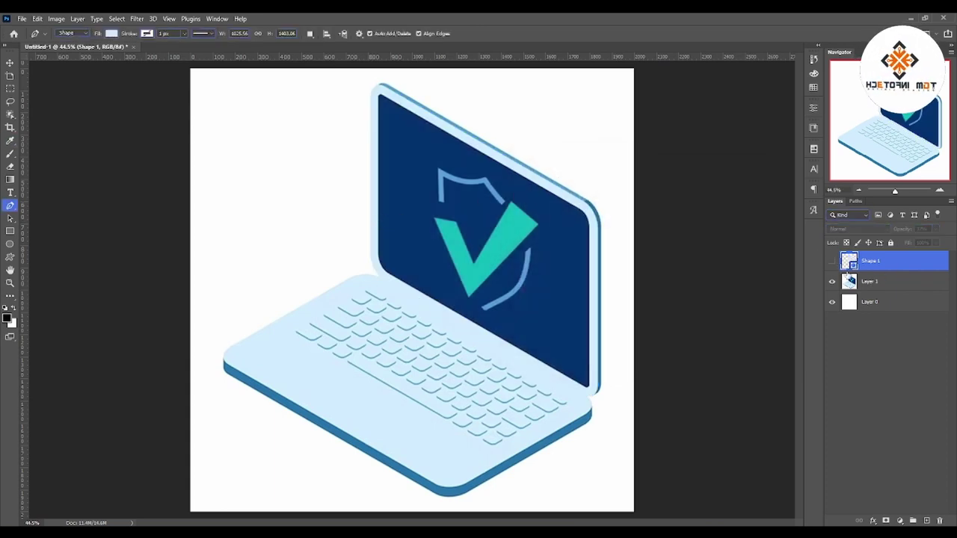
click(832, 261)
click(935, 229)
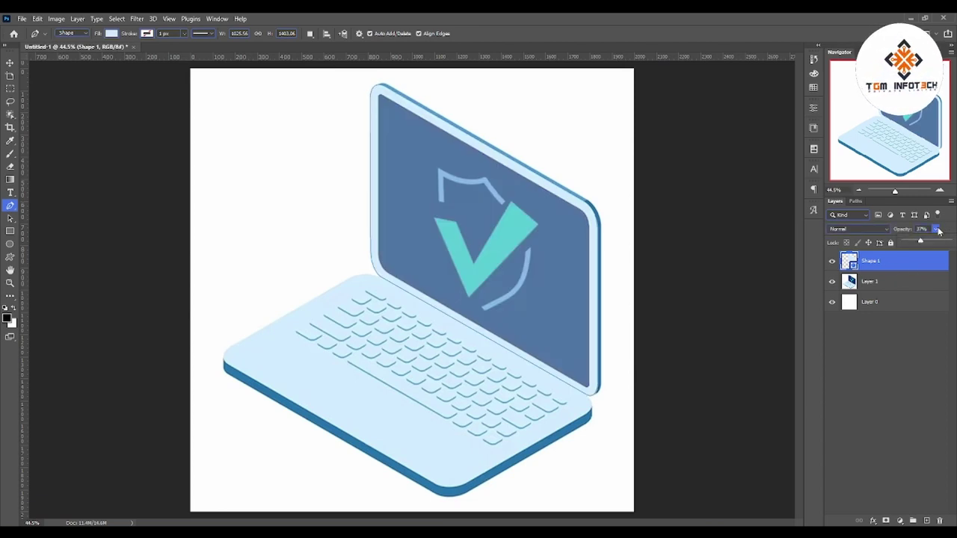
drag(918, 240, 950, 241)
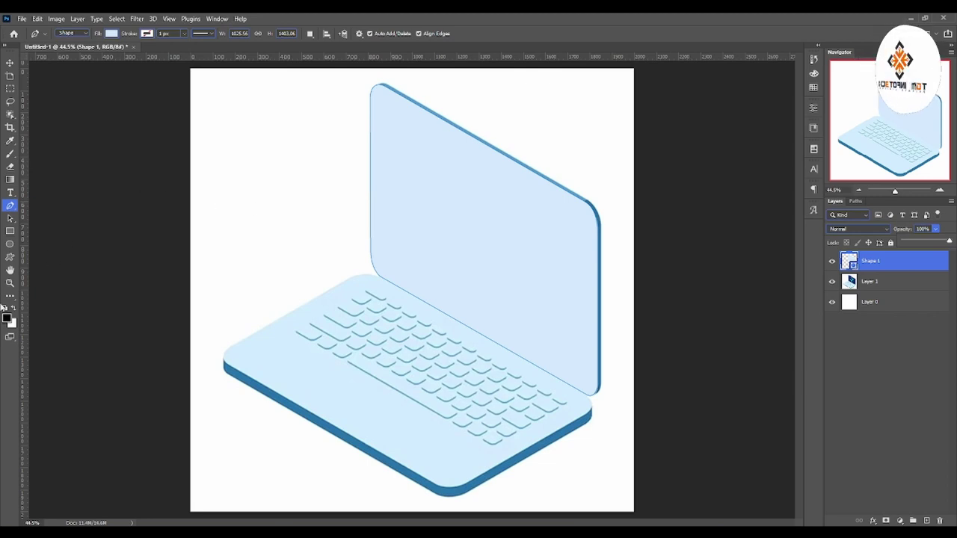
- Zoom into the screen's top-left corner and duplicate Shape 1 with Ctrl+J
click(11, 283)
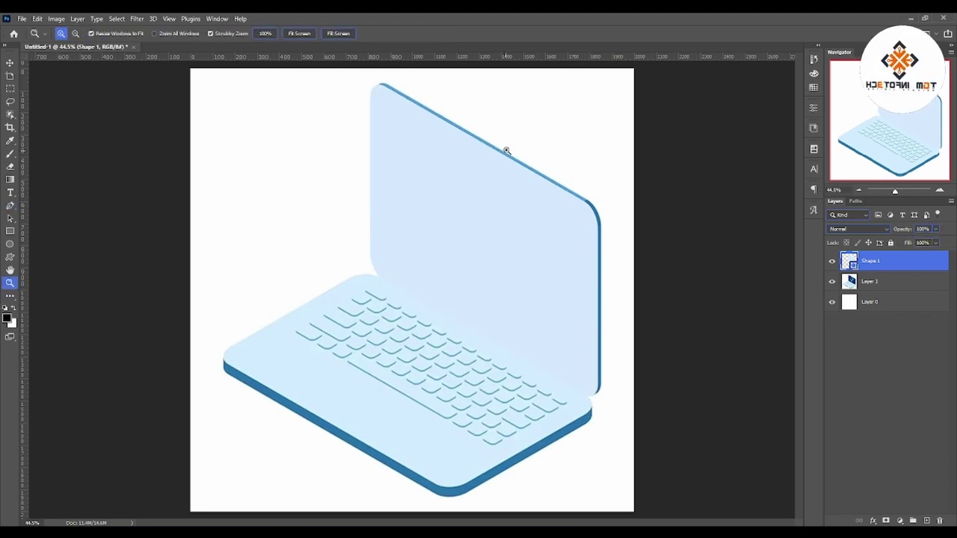
click(568, 145)
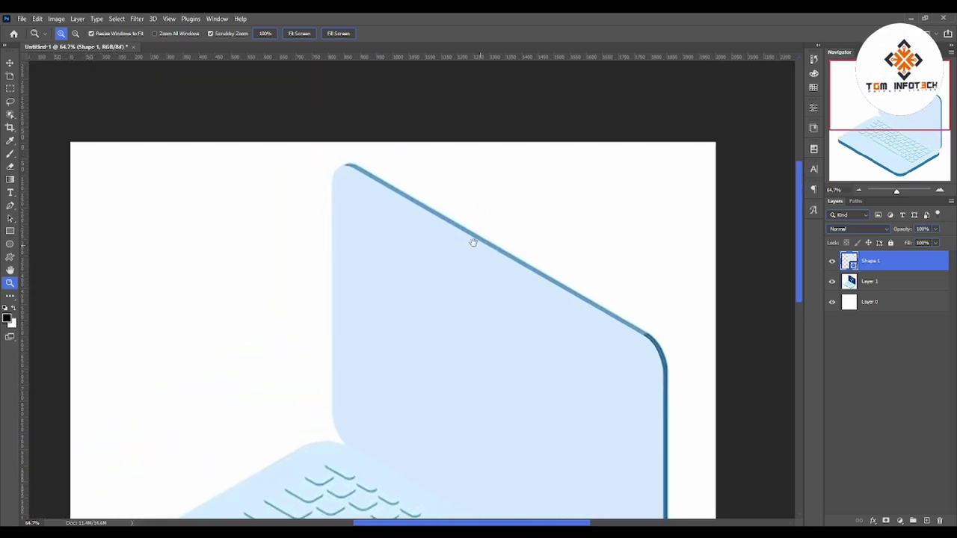
drag(426, 133, 428, 156)
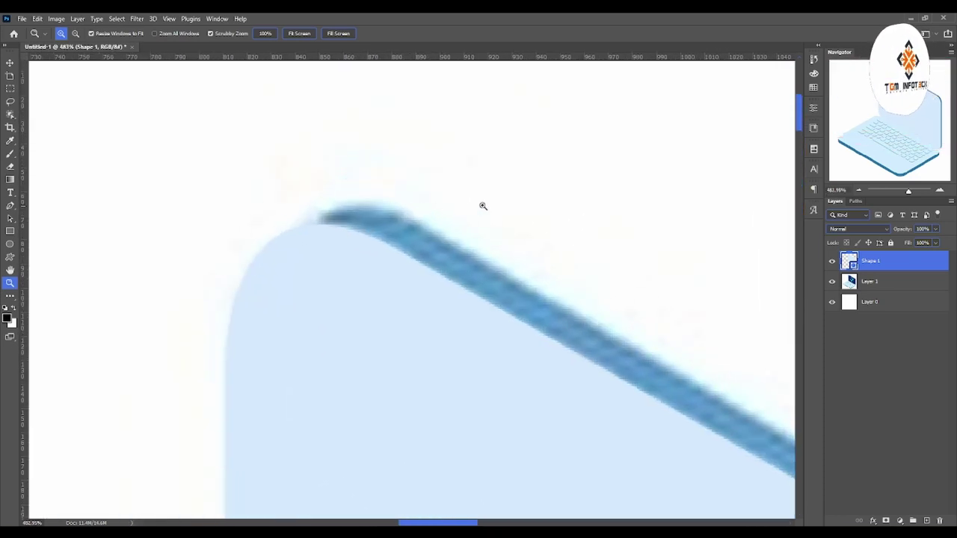
click(11, 63)
key(ctrl+j)
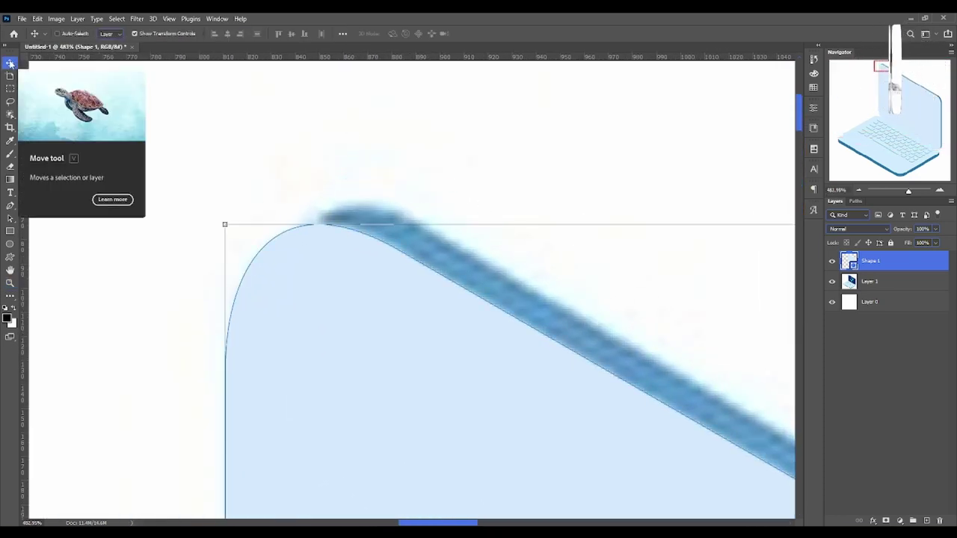
- Nudge the original Shape 1 a few pixels right and up, then fit the laptop on screen
key(ctrl)
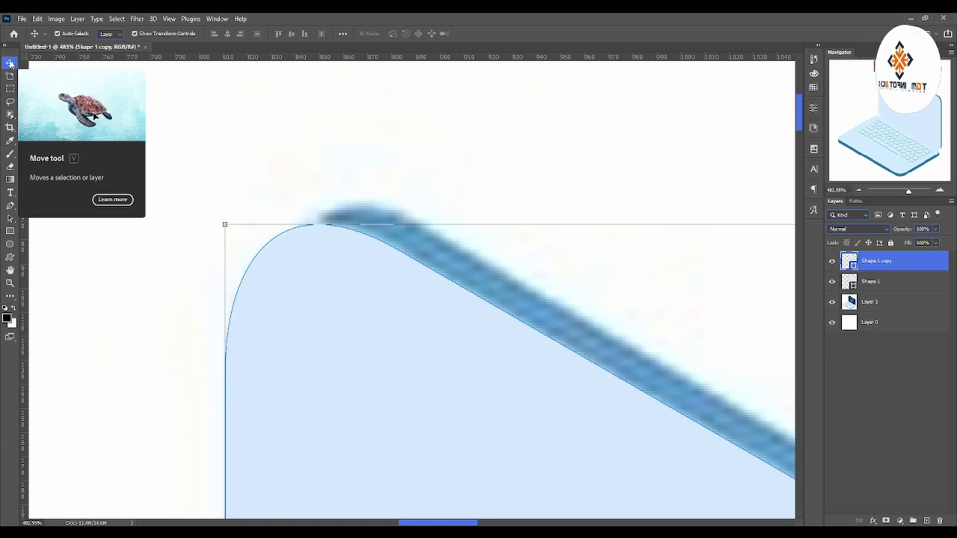
click(865, 283)
key(Right)
key(Right)
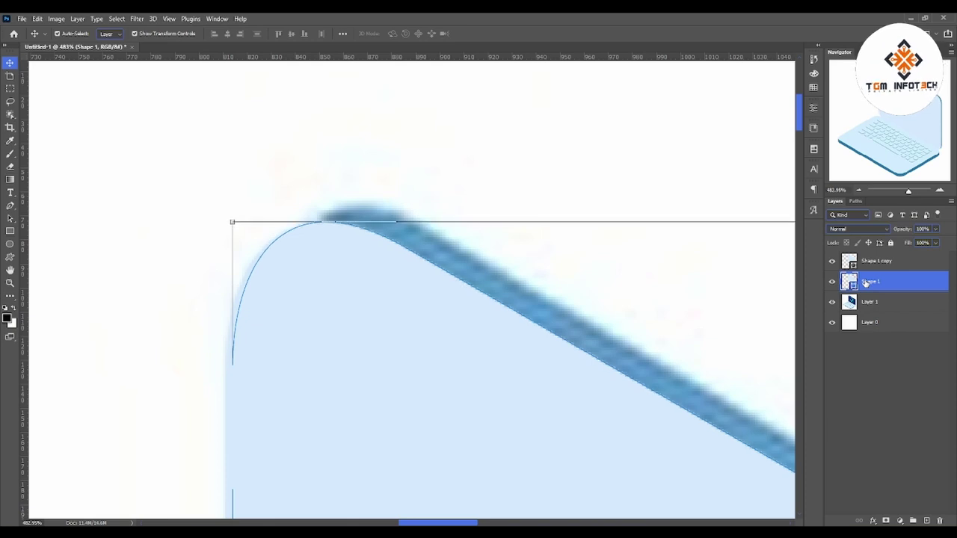
key(Right)
key(Right)
key(Right)
key(Up)
key(Right)
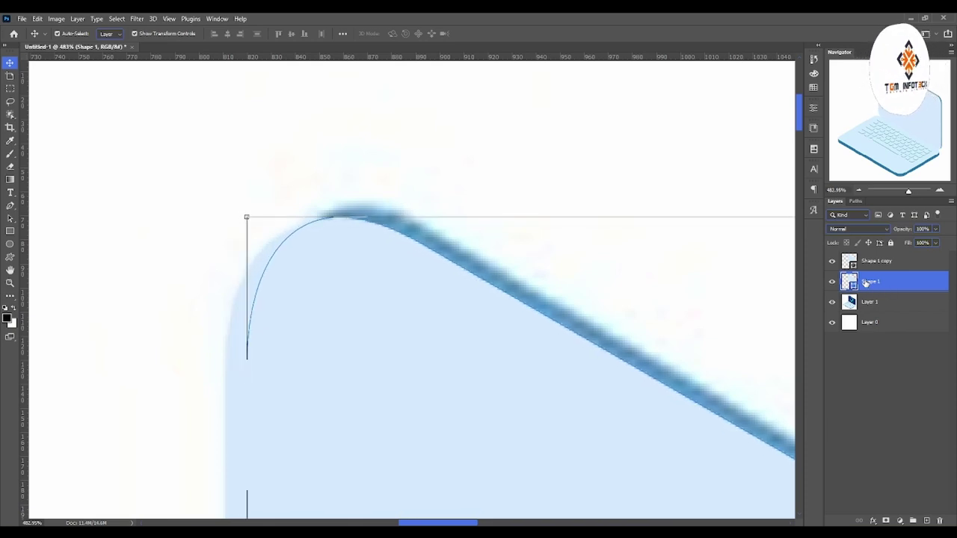
key(Right)
key(Up)
key(Right)
key(Right)
key(Up)
key(Right)
key(Up)
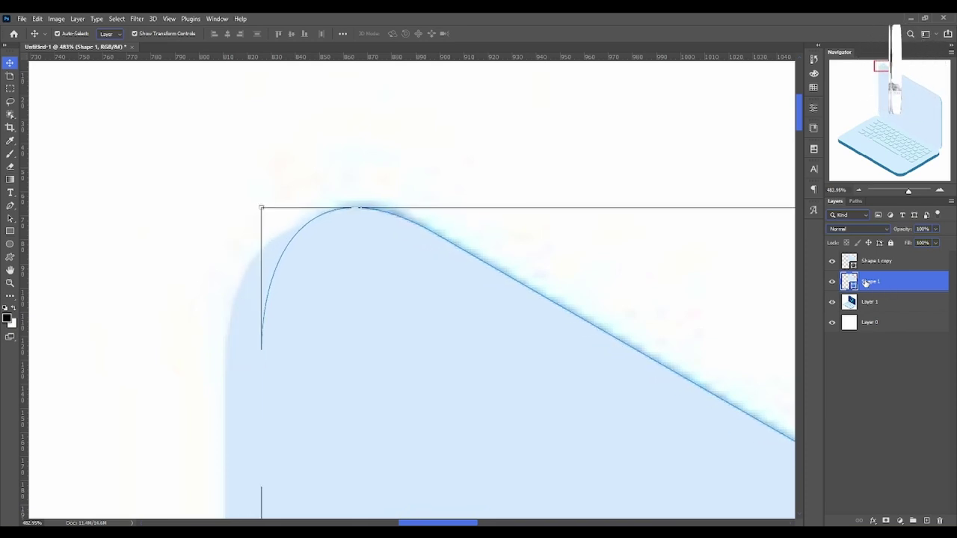
key(Up)
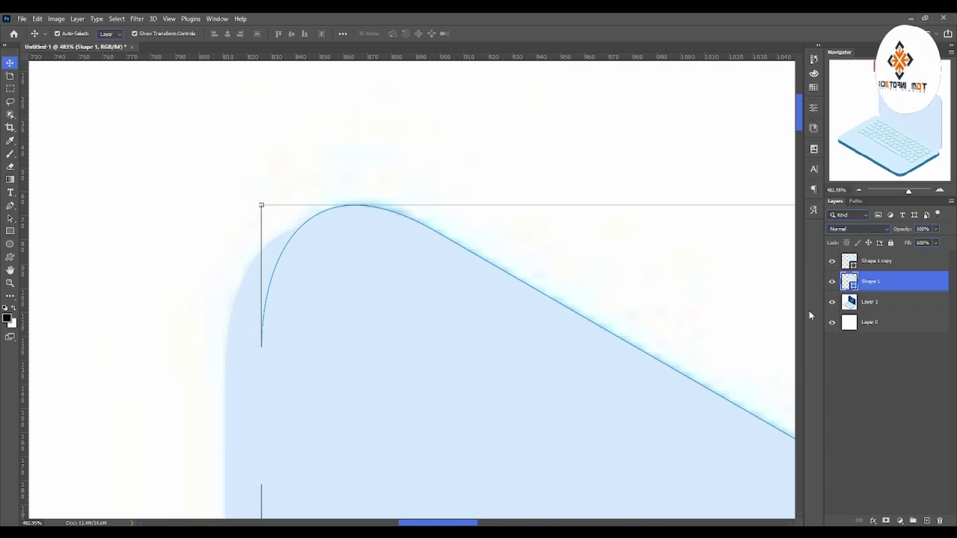
key(ctrl+0)
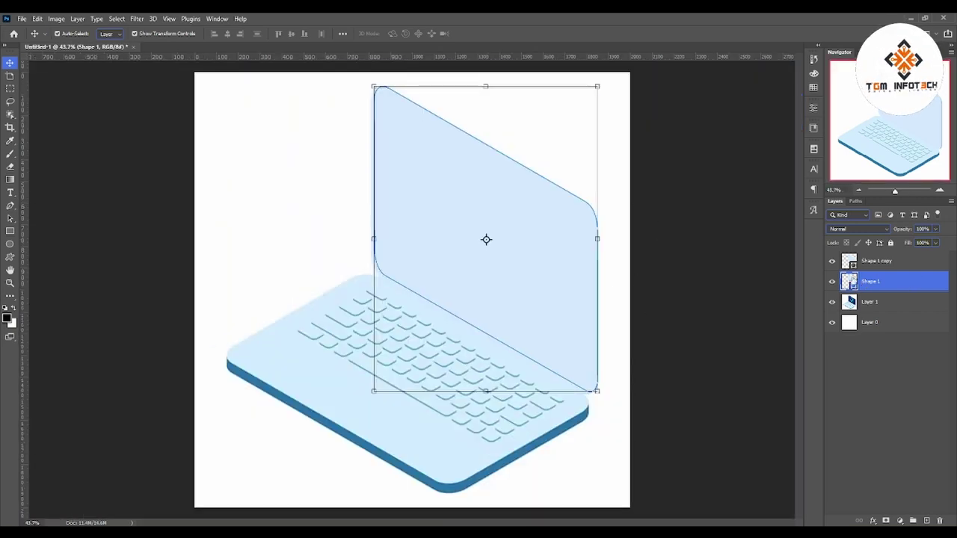
- Fill the offset Shape 1 with blue #5699c6 sampled from the base edge
double_click(850, 281)
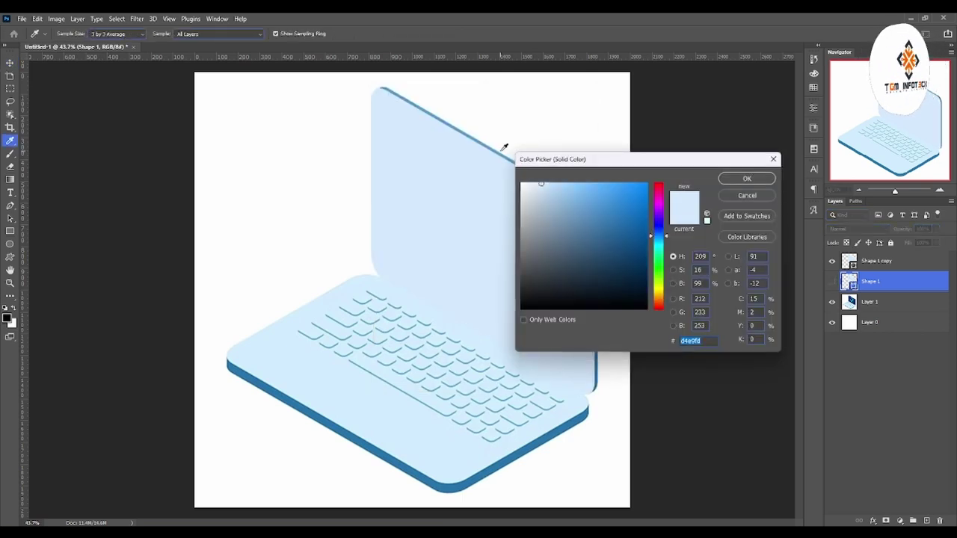
click(502, 148)
click(745, 179)
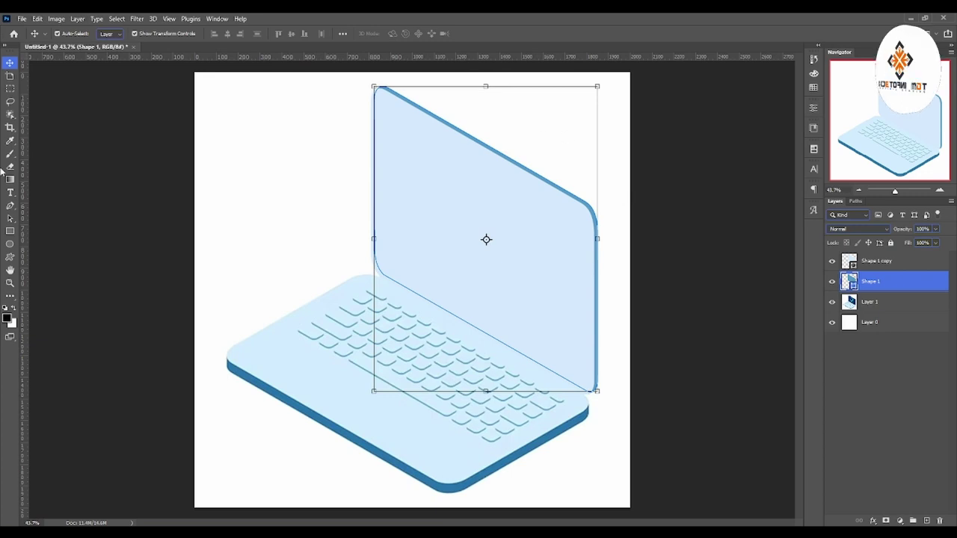
click(10, 282)
mouse_move(577, 280)
mouse_down()
mouse_move(523, 277)
mouse_move(665, 287)
mouse_move(596, 342)
mouse_move(573, 271)
mouse_move(802, 297)
mouse_up()
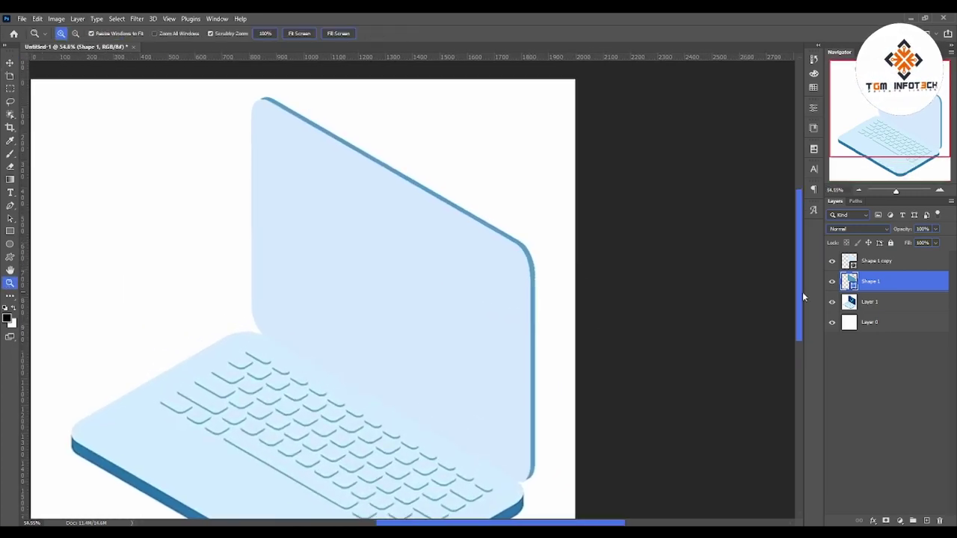
click(832, 281)
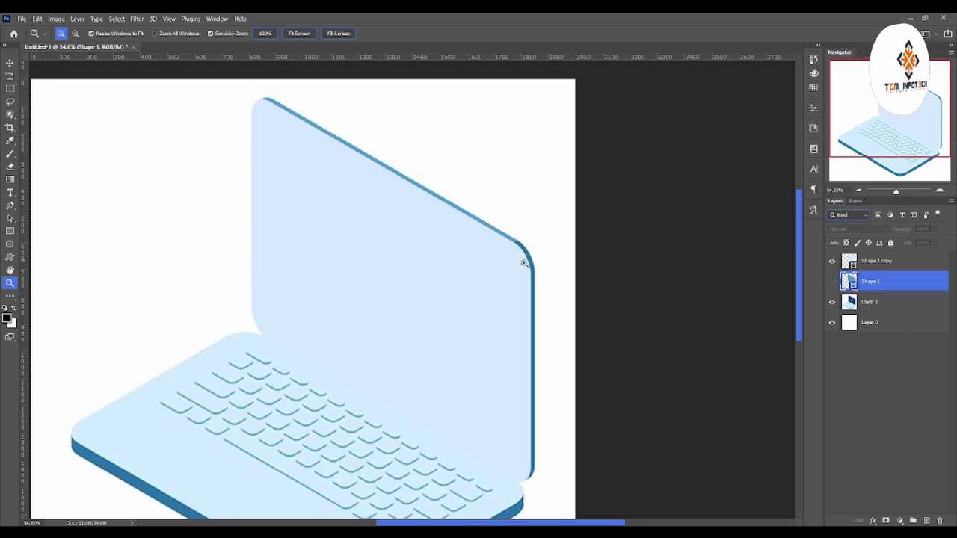
click(833, 281)
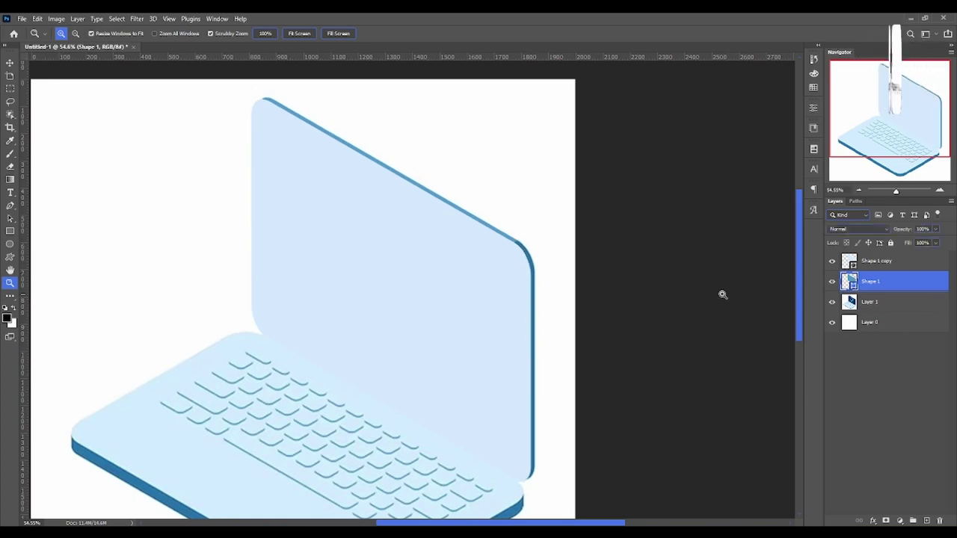
- Duplicate it as Shape 1 copy 2 and give the copy a darker-blue fill sampled from the artwork
key(ctrl+j)
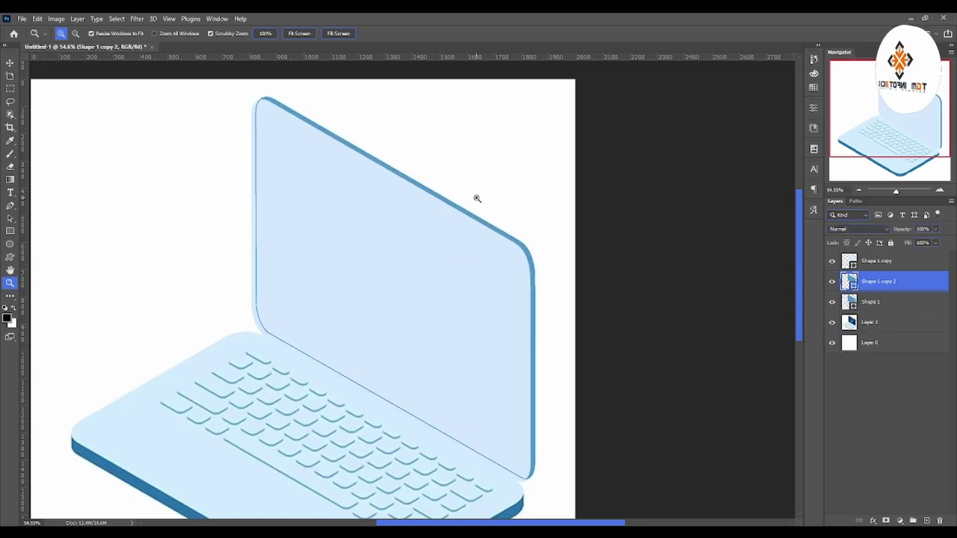
click(832, 301)
double_click(849, 281)
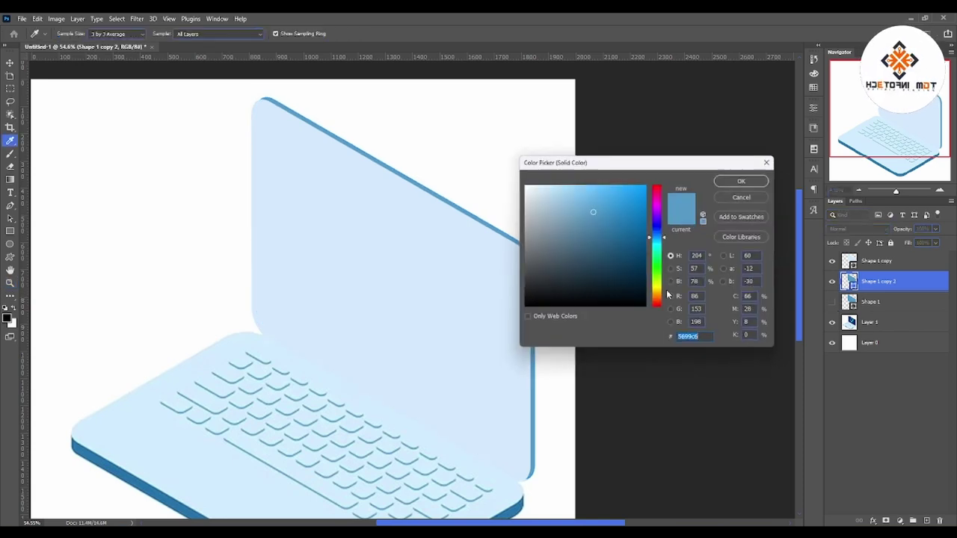
click(761, 201)
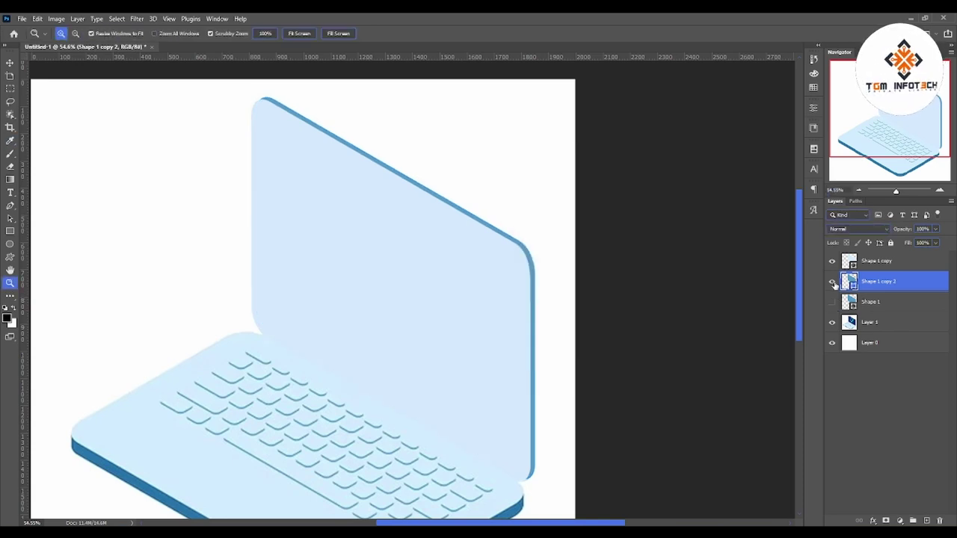
click(832, 281)
double_click(849, 282)
drag(600, 161, 695, 164)
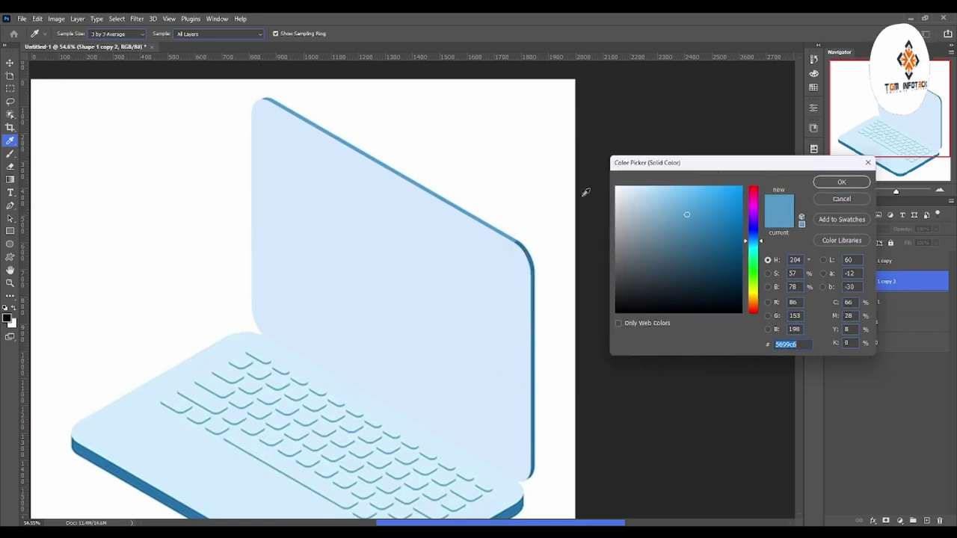
click(530, 249)
key(Return)
key(z)
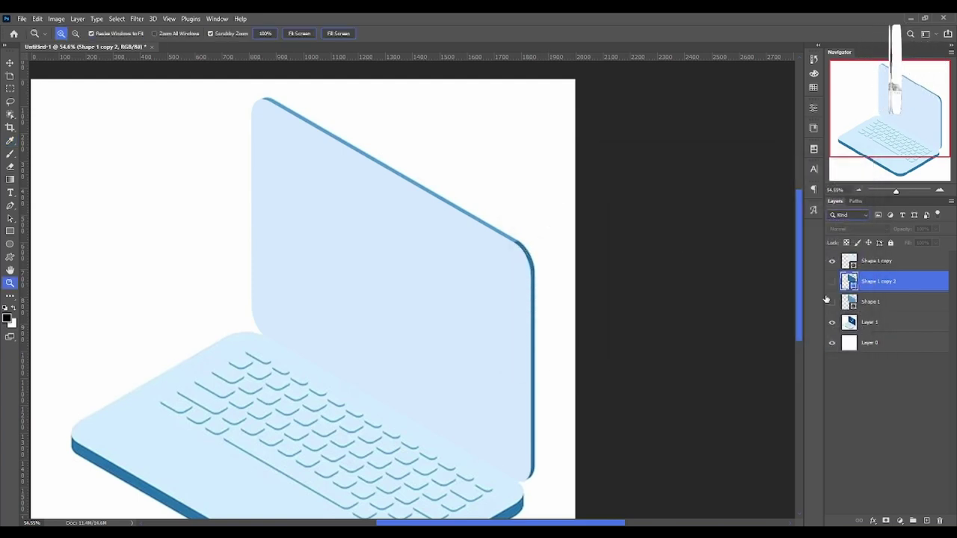
click(832, 281)
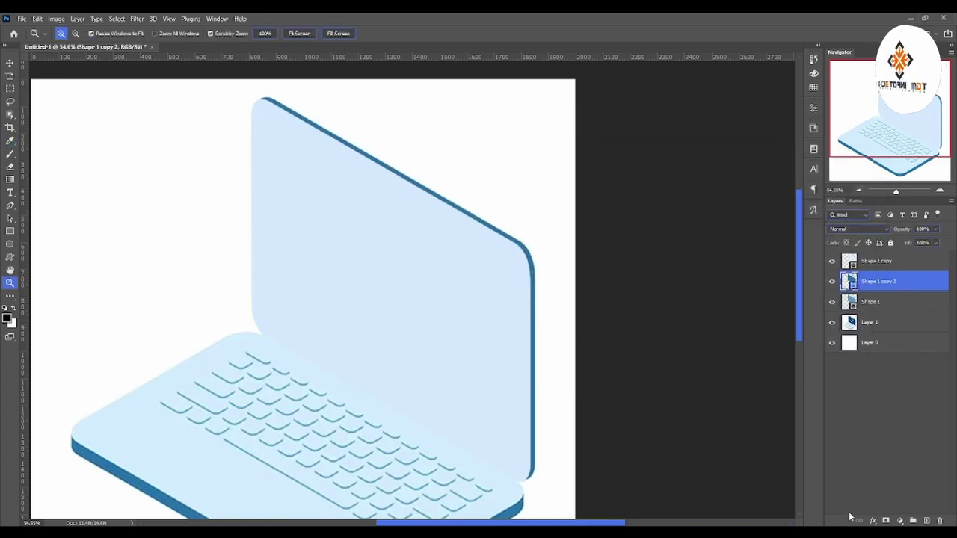
- Add an inverted black layer mask to Shape 1 copy 2 and hide Shape 1
click(892, 521)
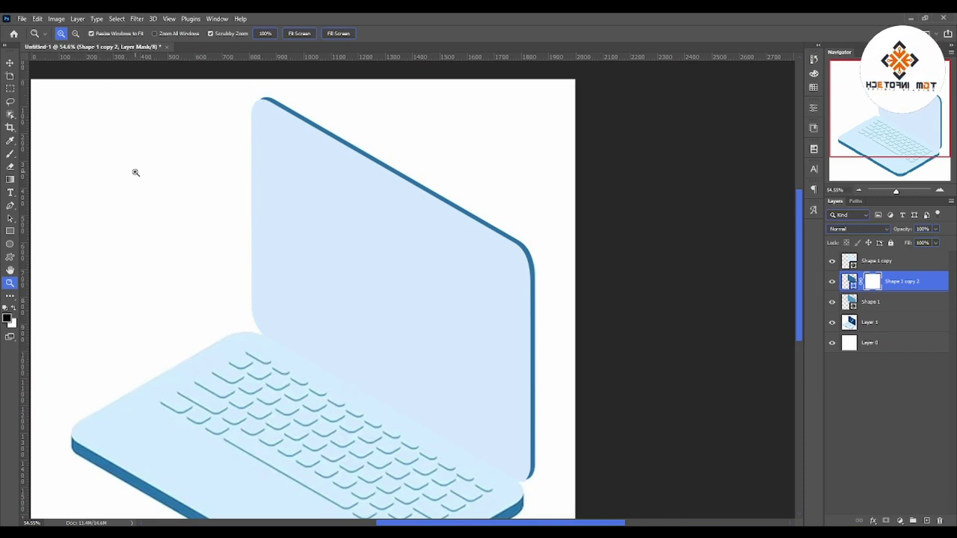
key(ctrl+i)
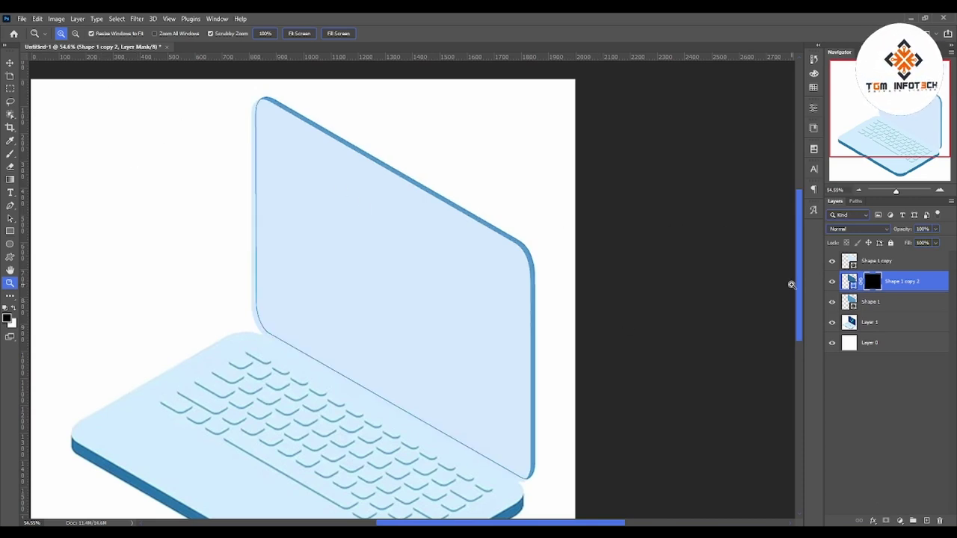
click(834, 302)
click(875, 321)
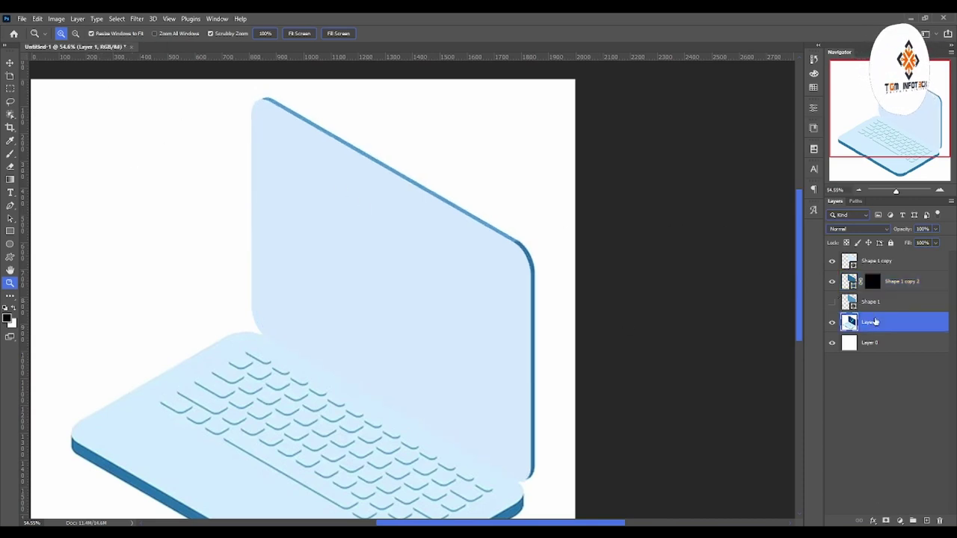
click(913, 281)
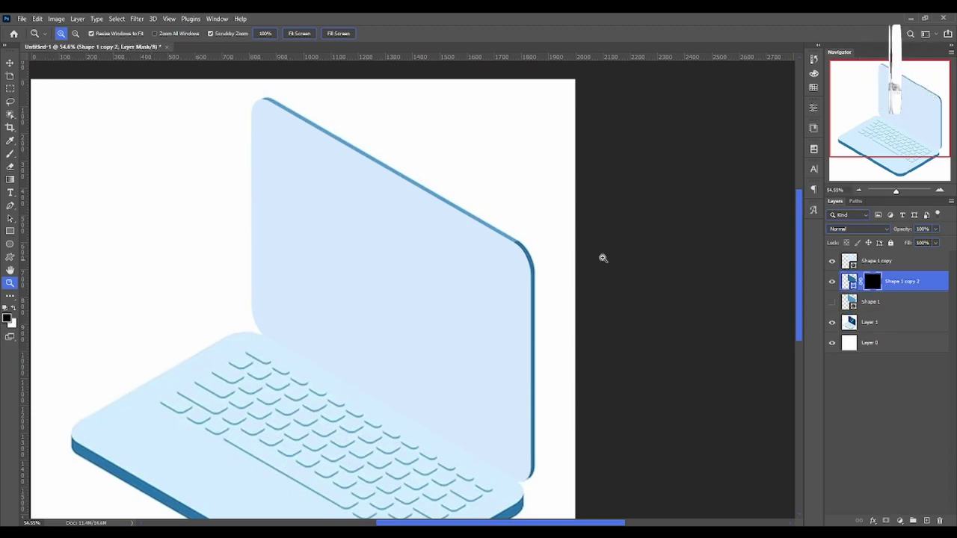
- Set up a smaller brush painting white, zoomed on the lid's right corner
key(b)
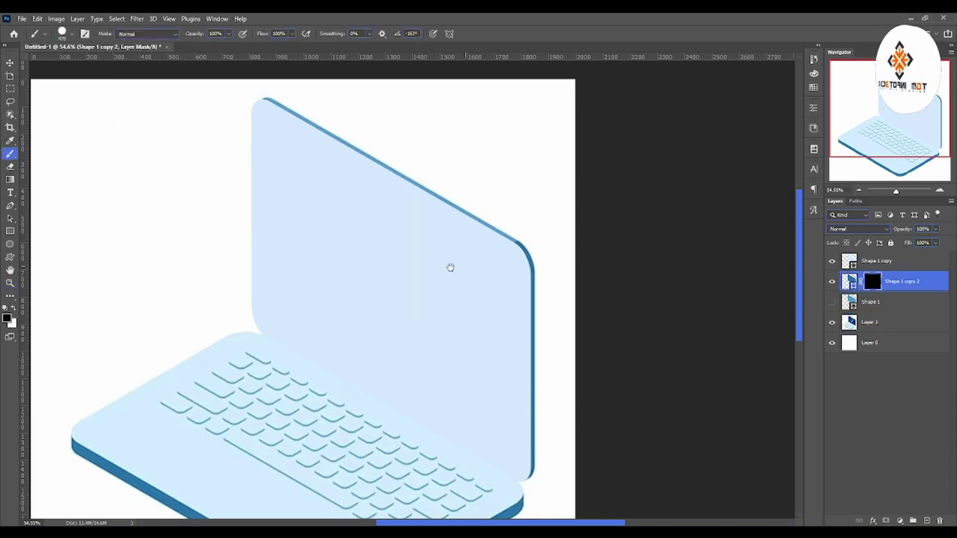
right_click(448, 267)
right_click(427, 239)
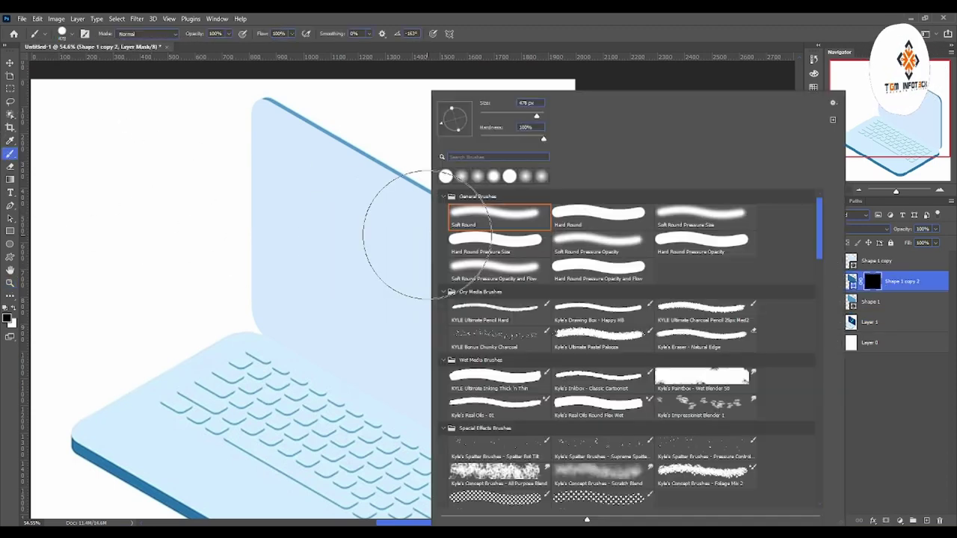
click(544, 139)
right_click(314, 187)
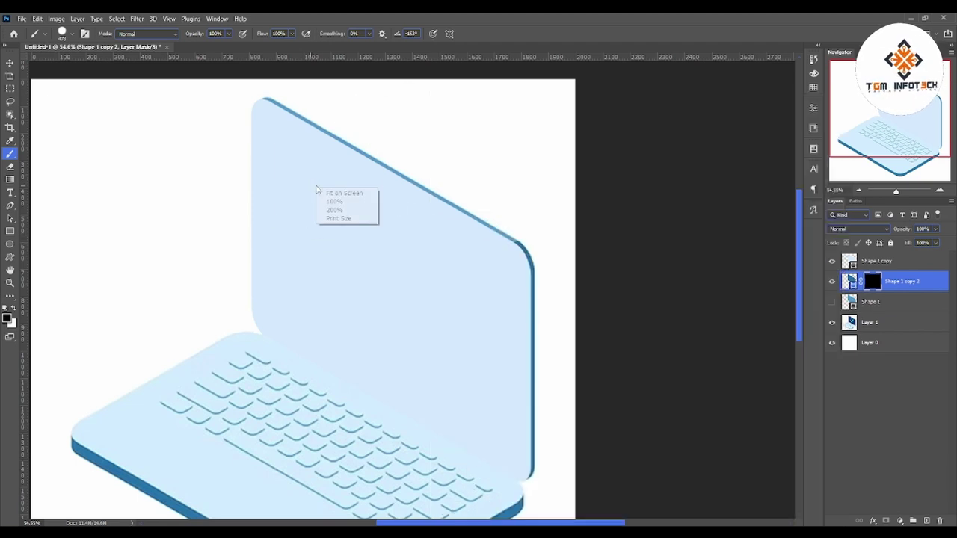
click(333, 192)
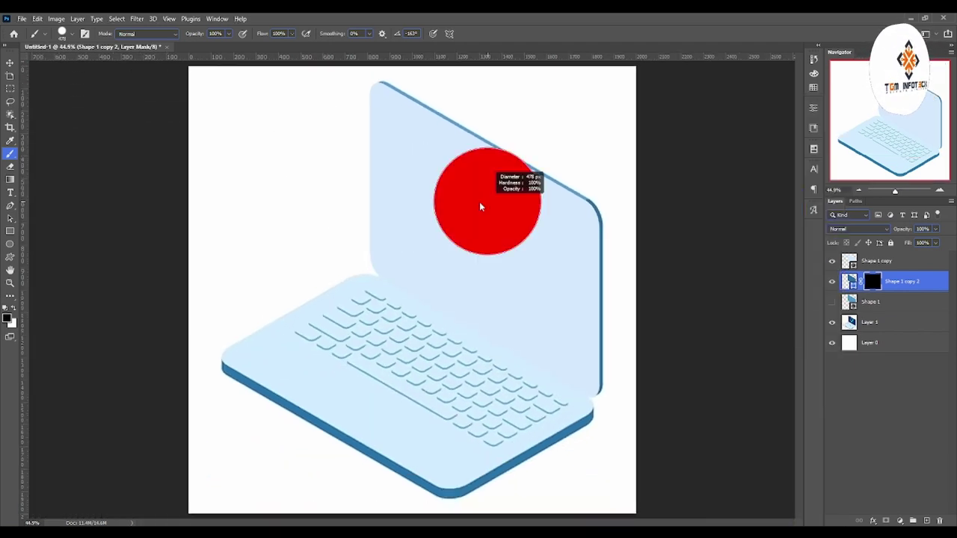
drag(481, 192, 463, 198)
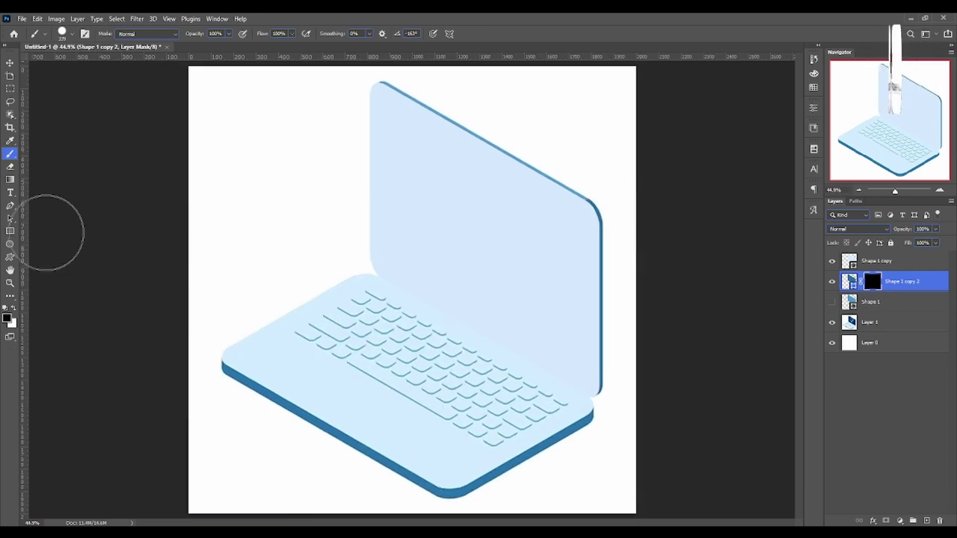
click(10, 283)
mouse_move(598, 208)
mouse_down()
mouse_move(647, 200)
mouse_move(468, 173)
mouse_up()
click(9, 153)
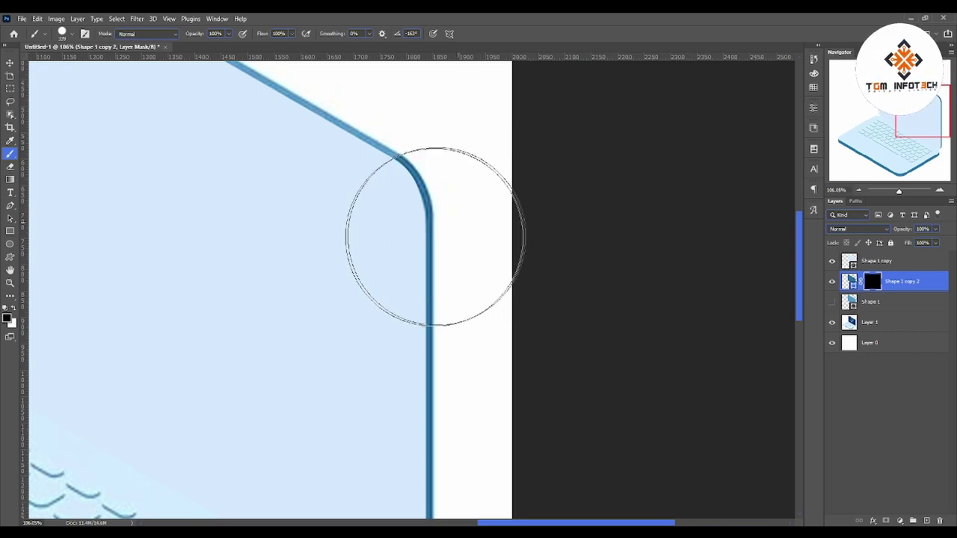
key(x)
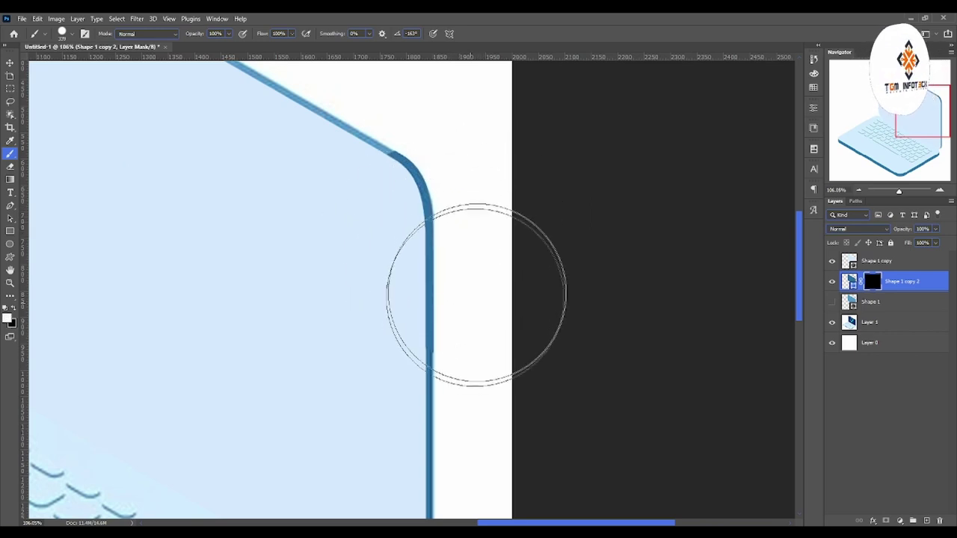
- Paint the mask to reveal a thin darker-blue strip along the lid's right edge
drag(468, 442, 474, 297)
drag(470, 369, 438, 438)
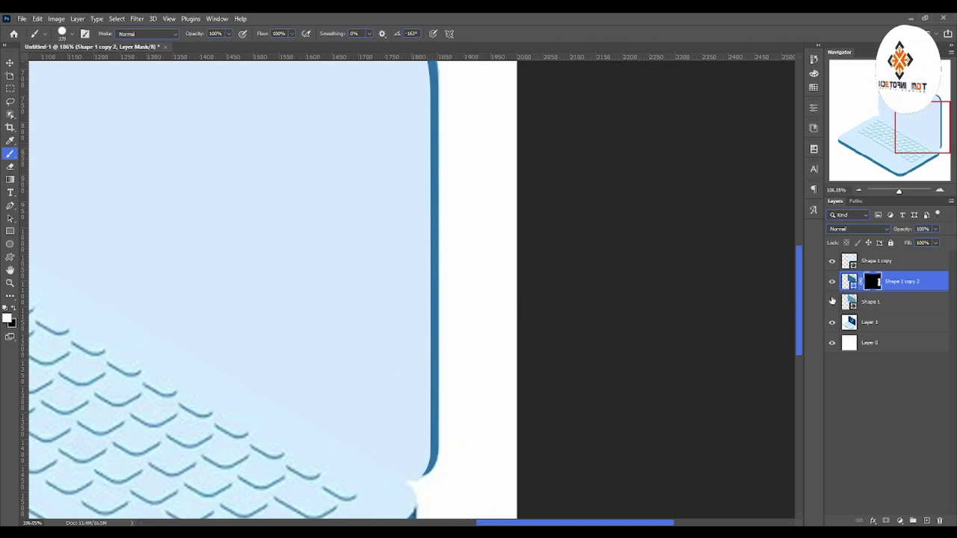
click(832, 323)
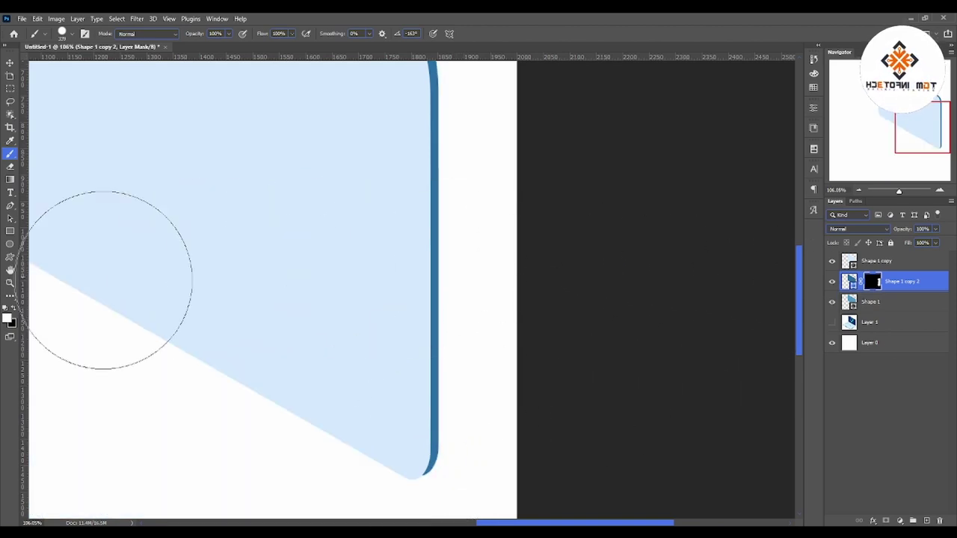
click(9, 282)
mouse_move(366, 250)
mouse_down()
mouse_move(354, 248)
mouse_move(380, 248)
mouse_up()
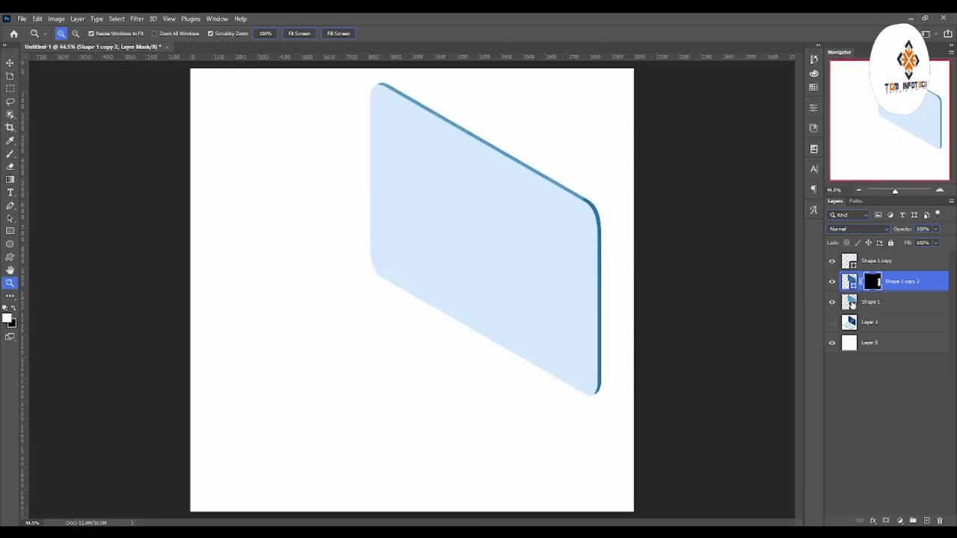
- Show Layer 1 and hide Shape 1 copy 2 and Shape 1 copy to reveal the shield screen
click(833, 322)
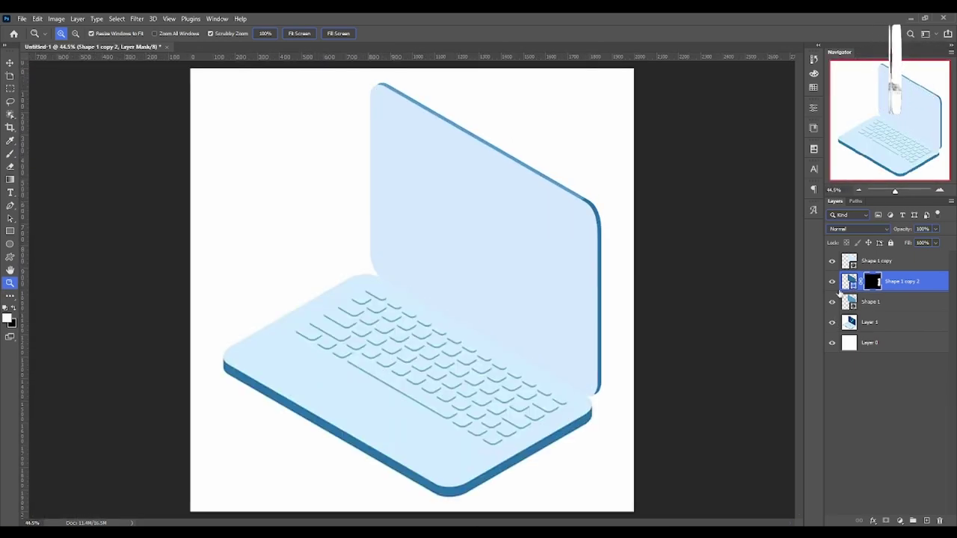
click(832, 282)
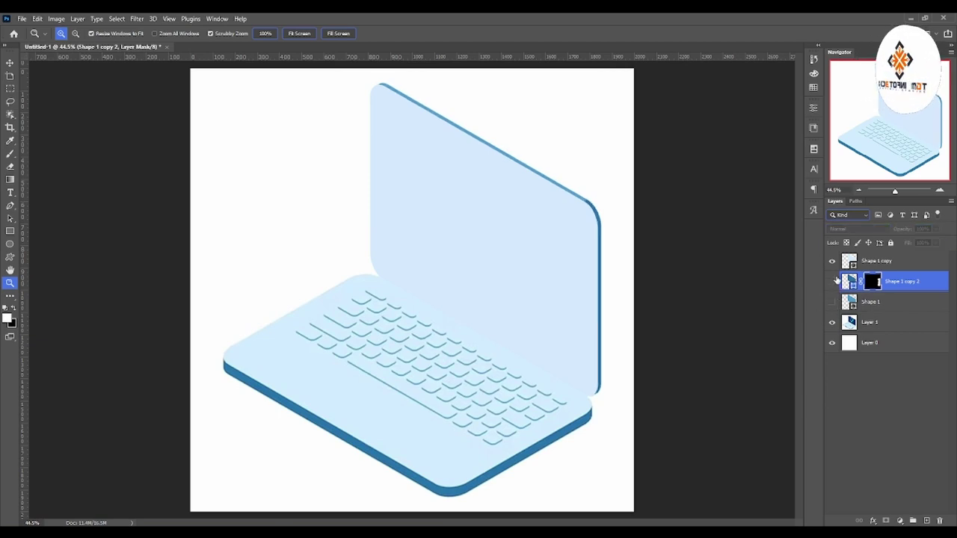
click(833, 261)
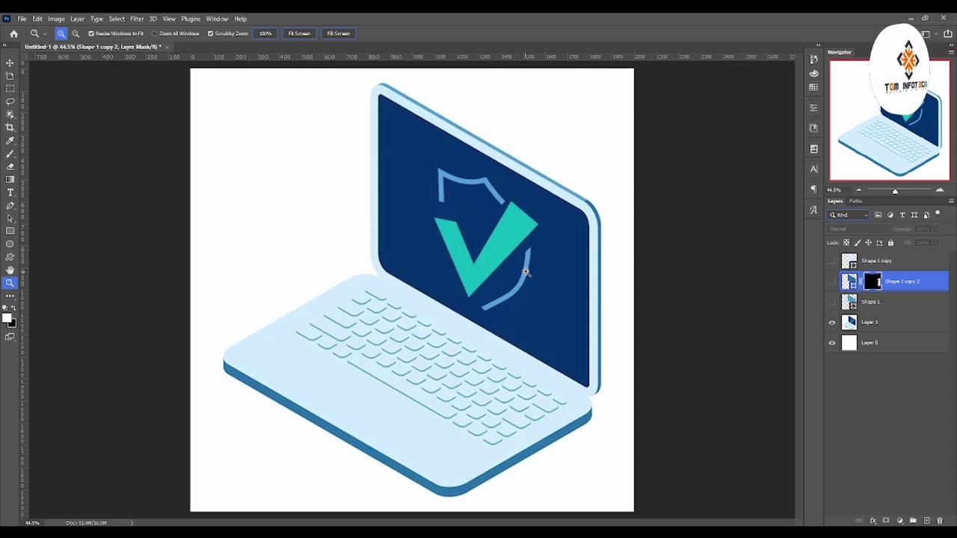
- Add a new layer above Shape 1 copy and zoom into the screen's top-left corner with the Pen tool
click(558, 245)
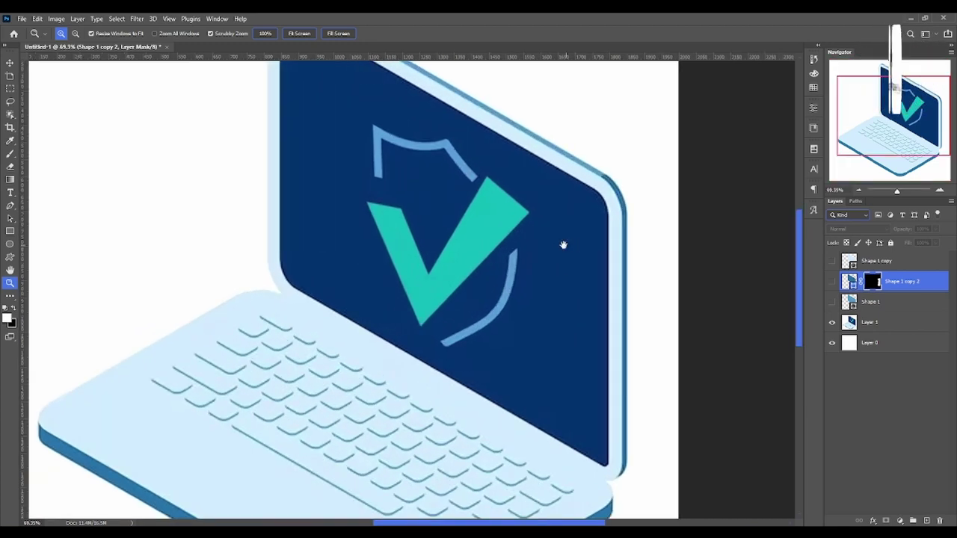
click(909, 264)
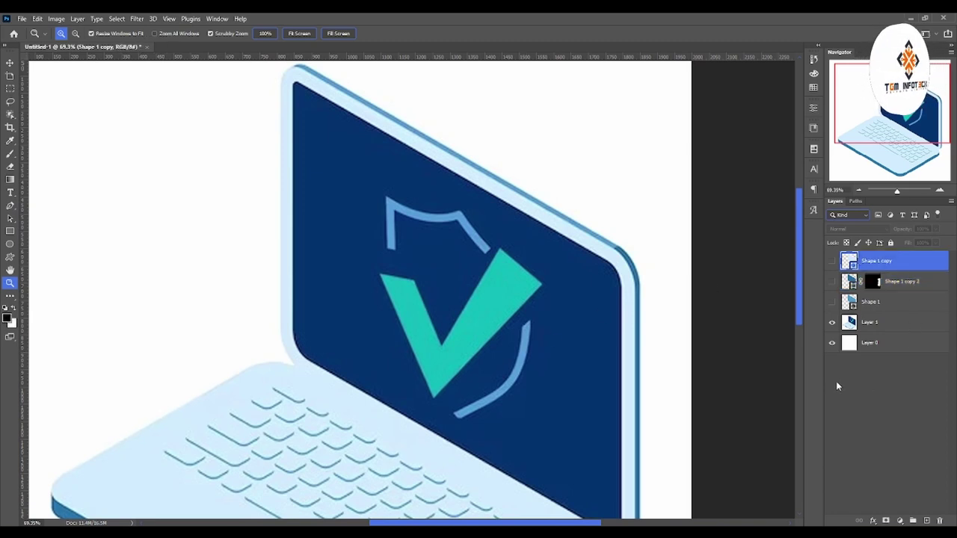
click(926, 520)
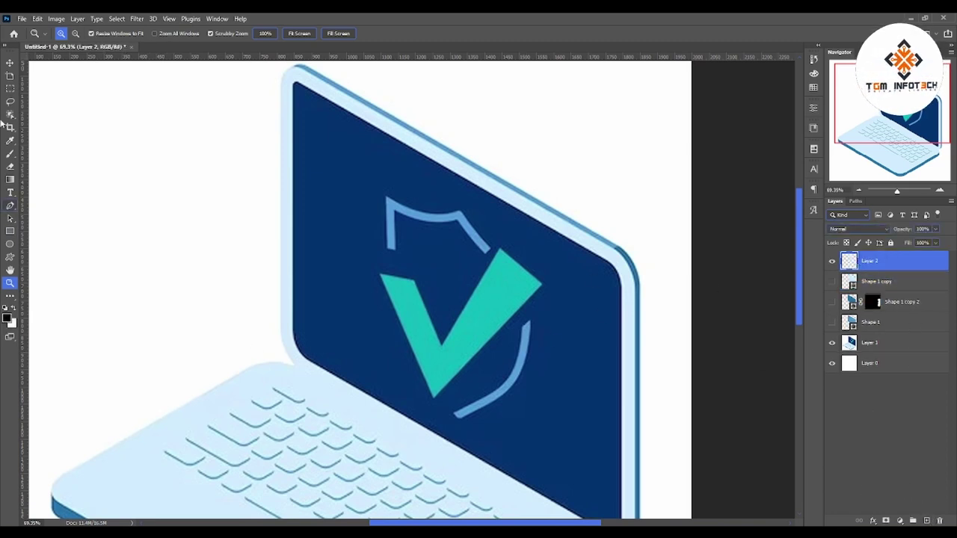
click(10, 208)
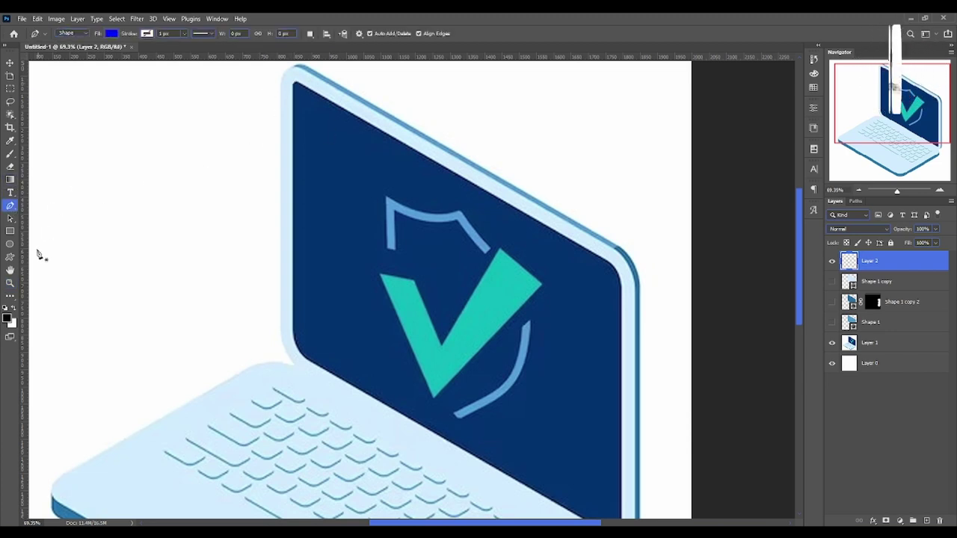
click(11, 283)
drag(292, 72, 268, 130)
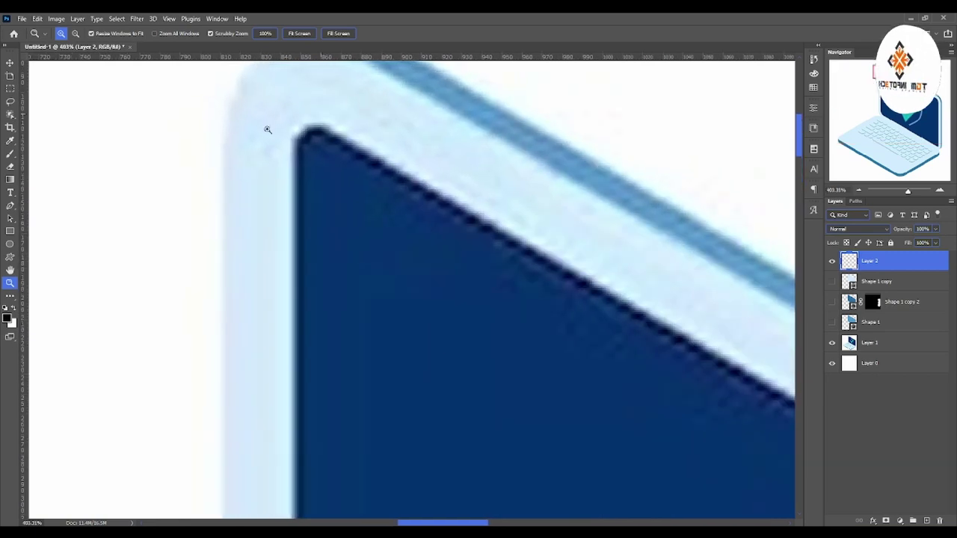
click(10, 206)
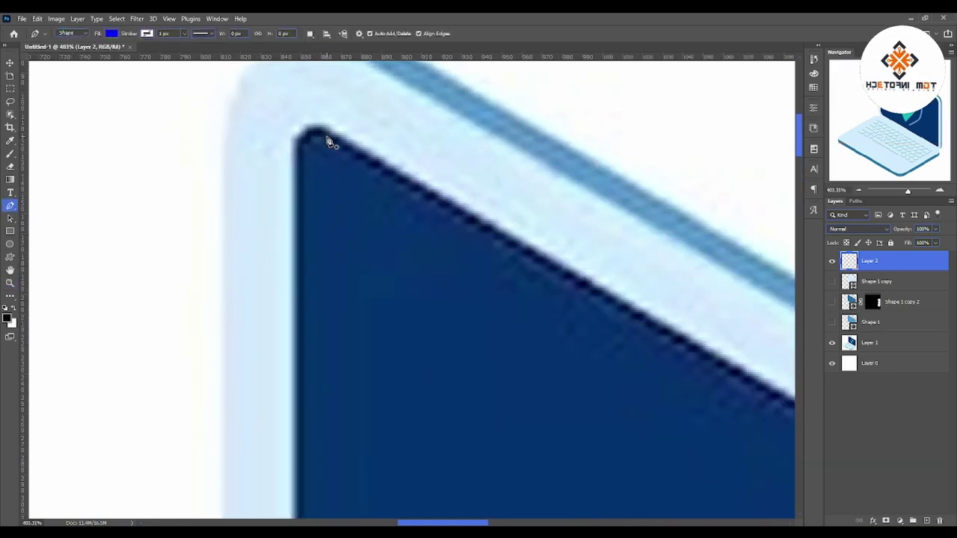
- Place anchors along the screen's top edge, rounded top-right corner, right edge and lower-right corner
click(296, 116)
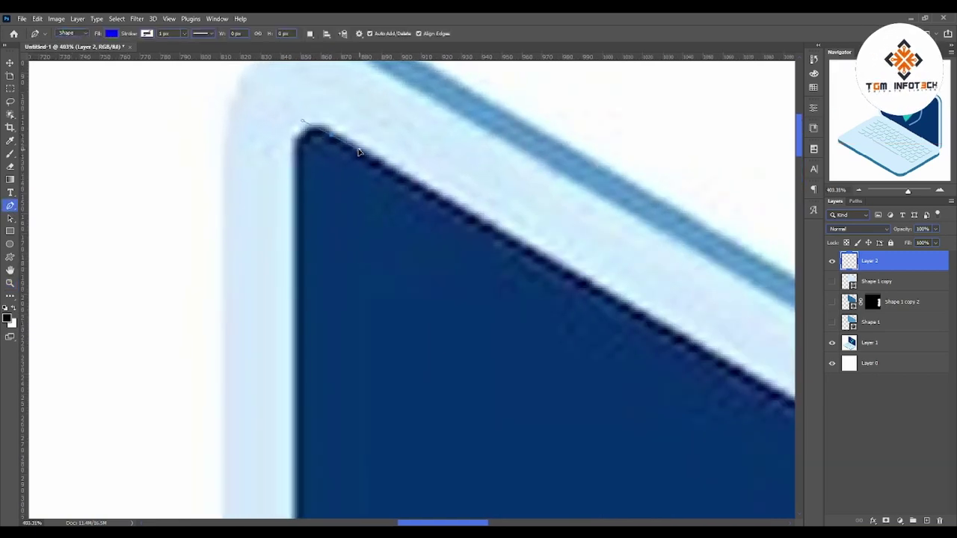
click(355, 152)
drag(356, 152, 319, 135)
mouse_move(570, 255)
mouse_down()
mouse_move(387, 83)
mouse_move(283, 121)
mouse_move(159, 85)
mouse_up()
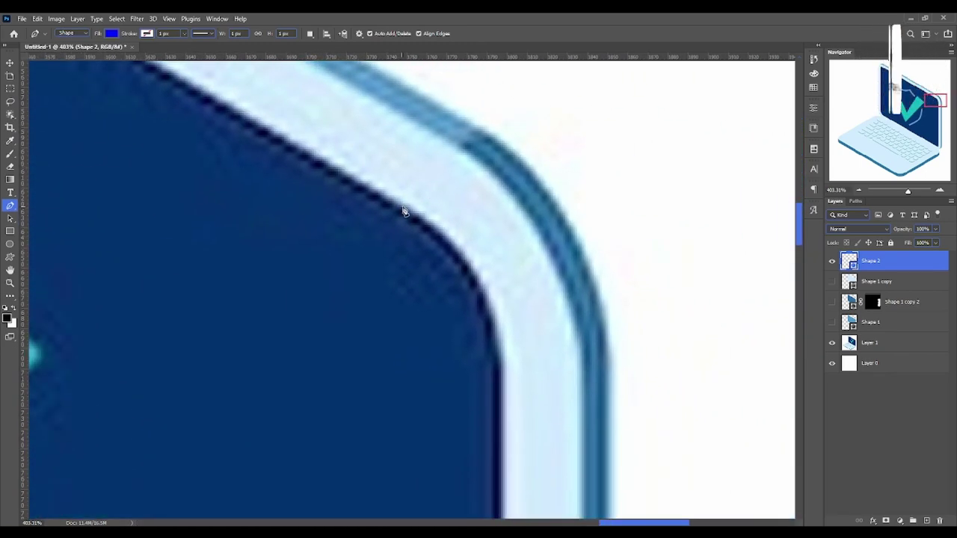
drag(404, 212, 430, 222)
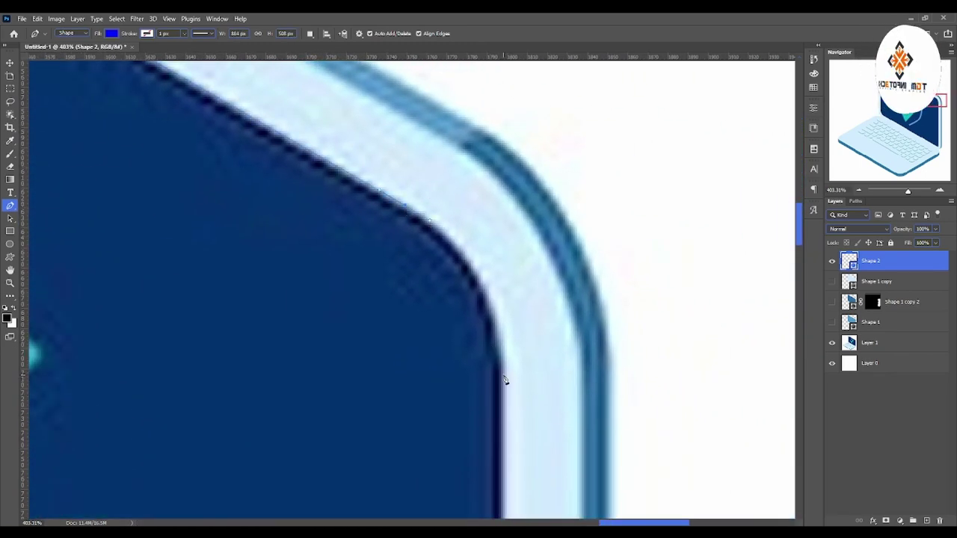
mouse_move(505, 380)
mouse_down()
mouse_move(504, 472)
mouse_move(528, 196)
mouse_up()
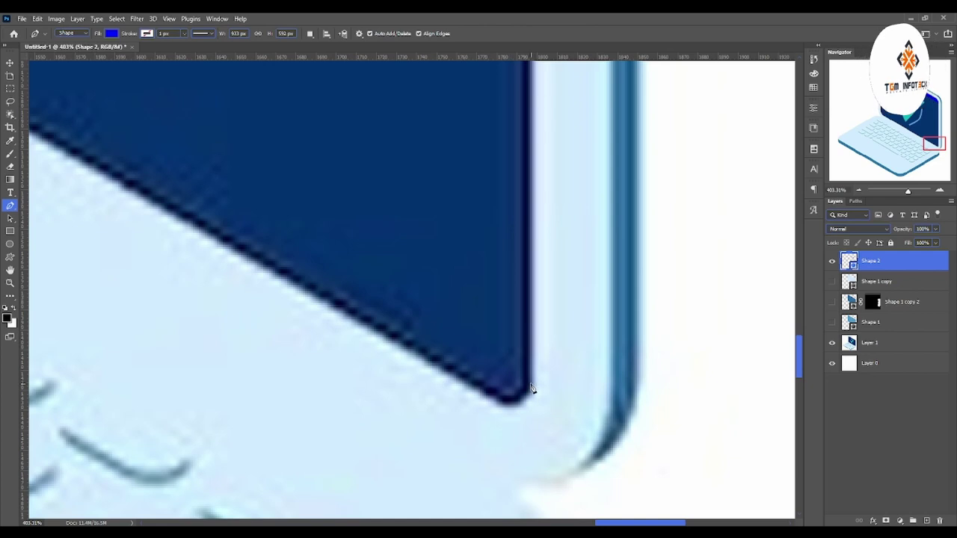
click(530, 386)
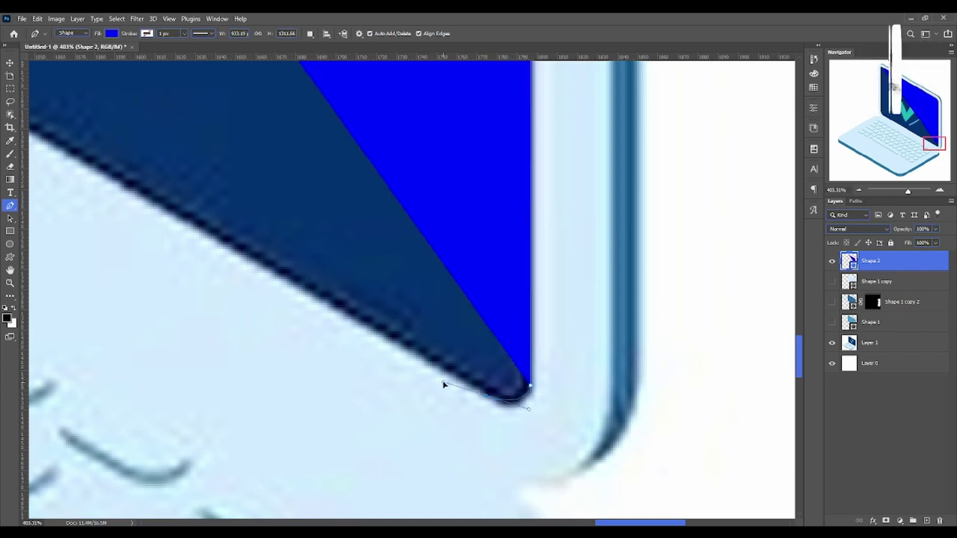
mouse_move(489, 400)
mouse_down()
mouse_move(440, 376)
mouse_move(656, 470)
mouse_up()
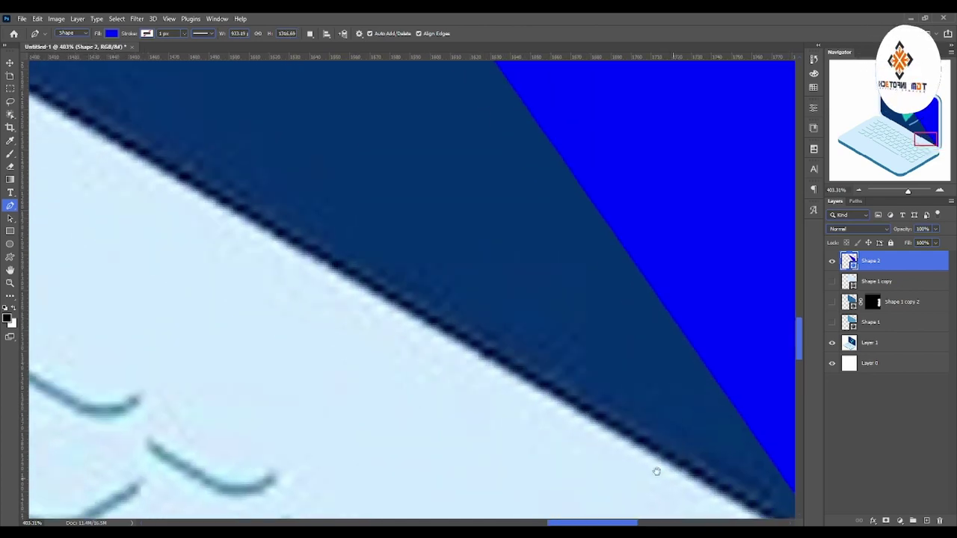
- Continue the outline along the bottom edge and round the lower-left corner
drag(384, 280, 432, 333)
mouse_move(248, 351)
mouse_down()
mouse_move(423, 314)
mouse_move(438, 267)
mouse_up()
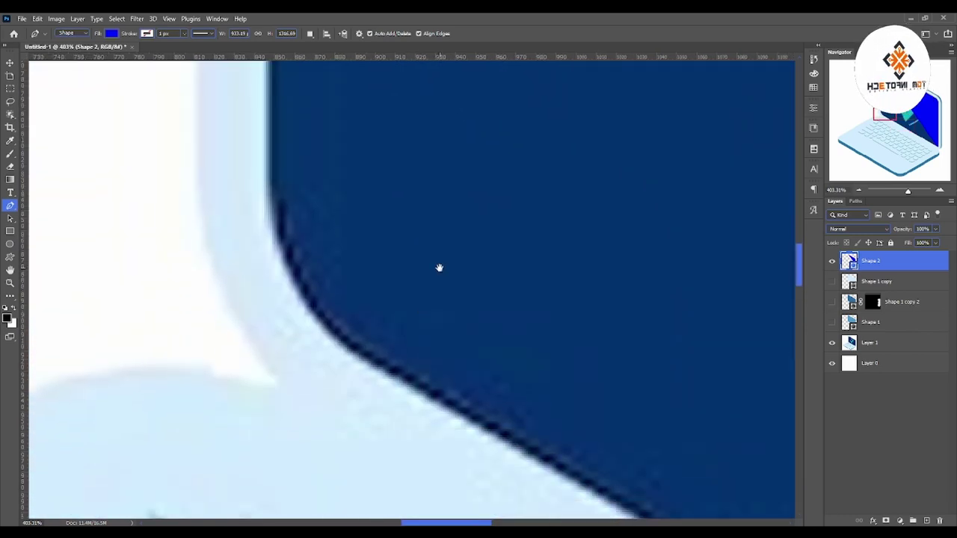
click(325, 342)
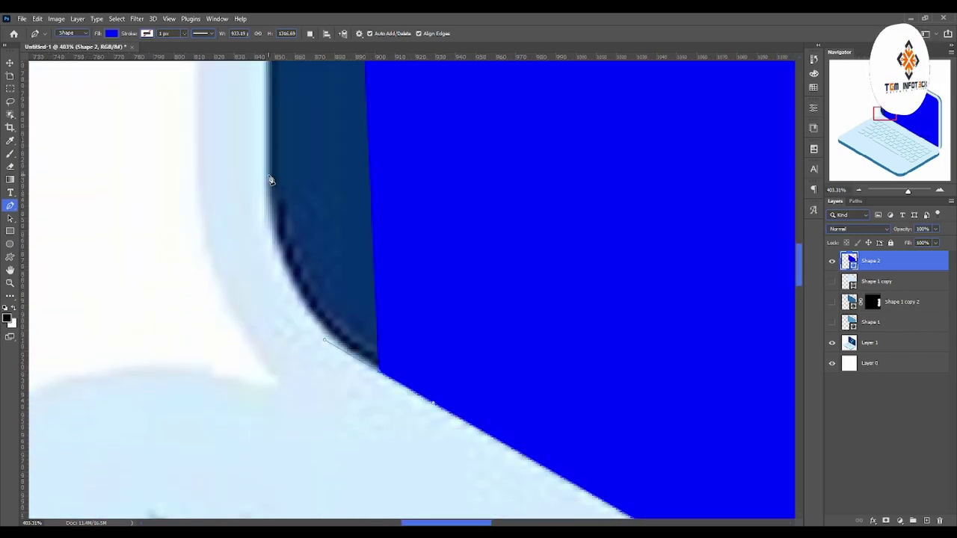
drag(262, 169, 264, 80)
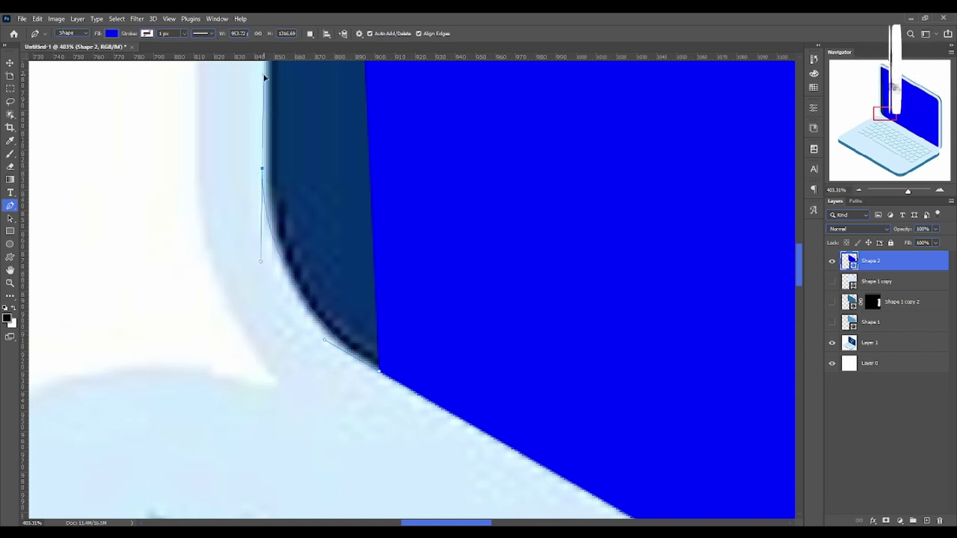
scroll(356, 367, up, 3)
scroll(356, 280, up, 2)
scroll(349, 151, up, 5)
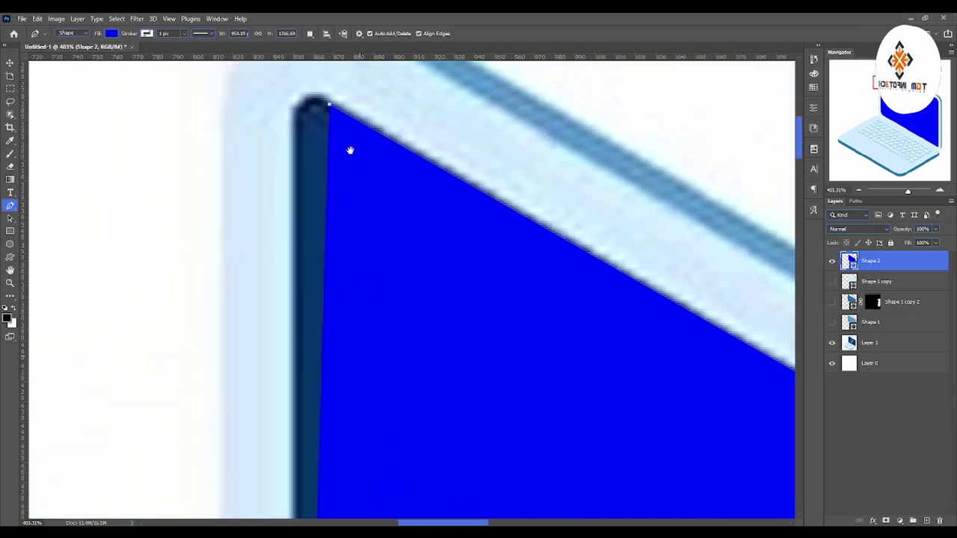
scroll(349, 150, up, 5)
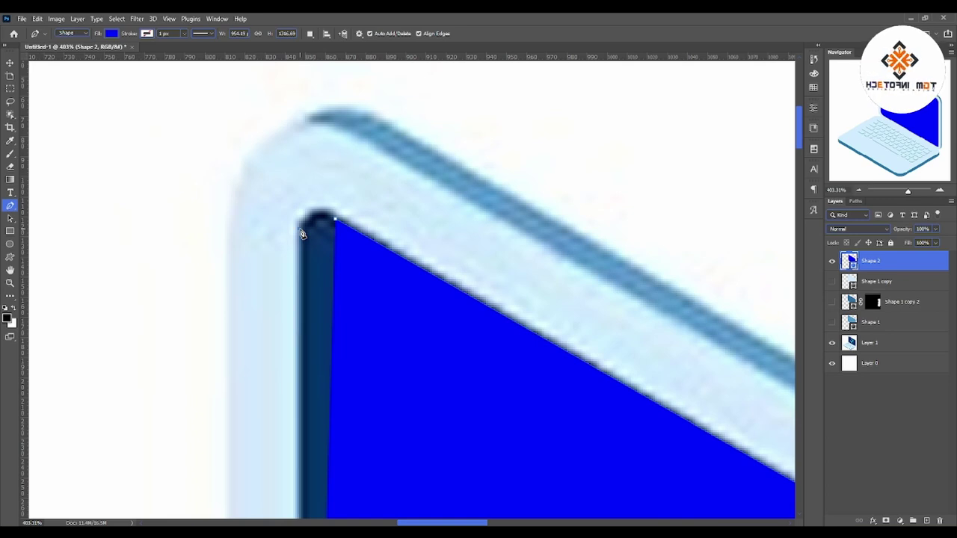
- Close the Shape 2 path at the start anchor and refine its rounded top-left corner
click(302, 234)
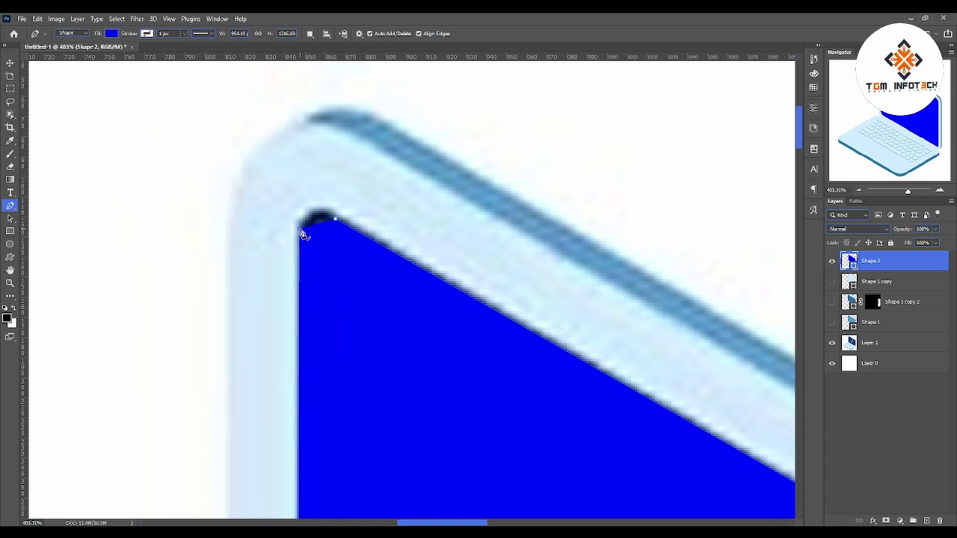
drag(334, 218, 383, 202)
ctrl+click(332, 181)
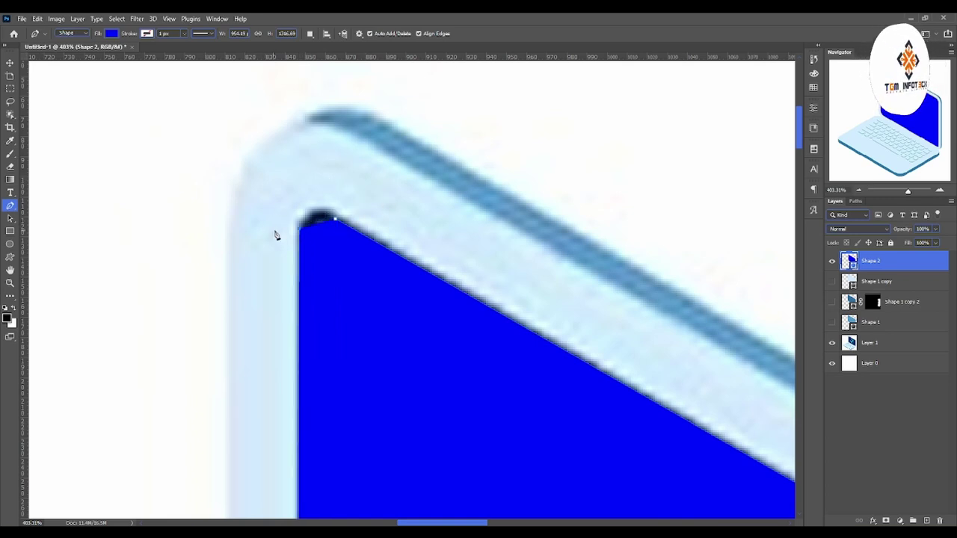
drag(302, 234, 301, 180)
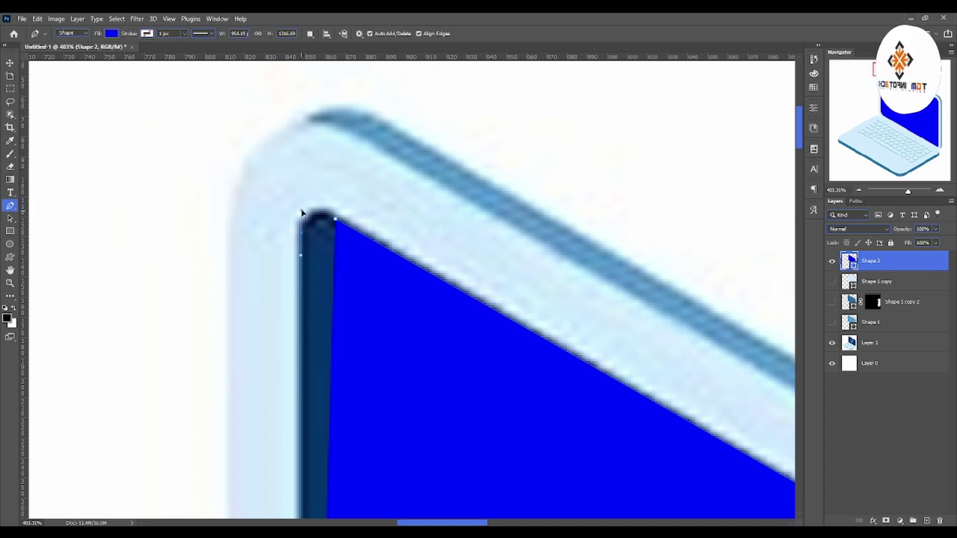
drag(302, 213, 352, 231)
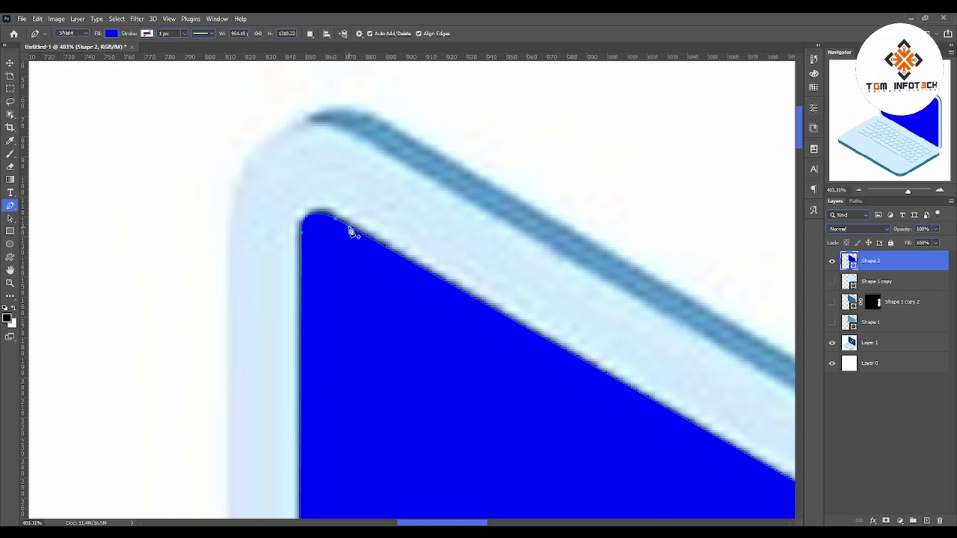
key(ctrl+0)
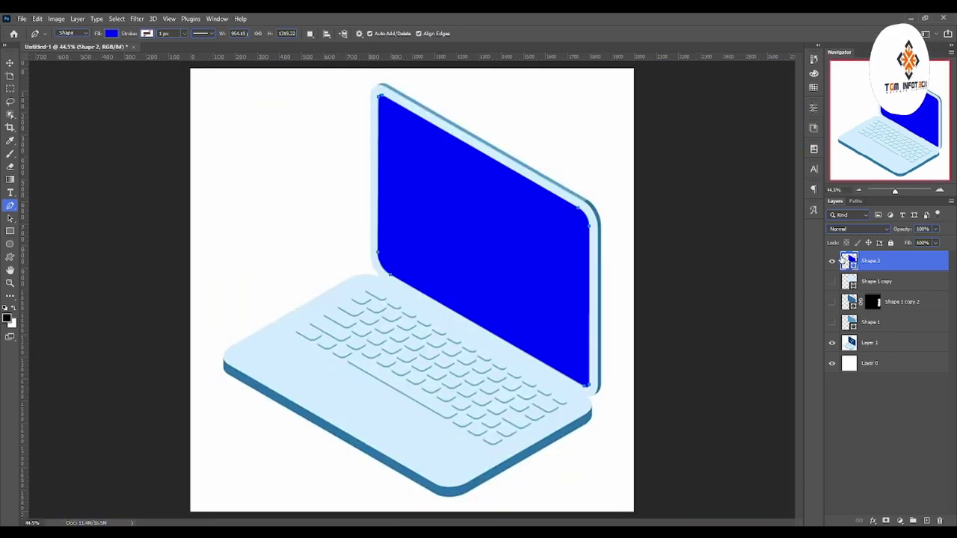
- Refill Shape 2 with the dark navy sampled from the laptop screen
click(833, 262)
double_click(849, 259)
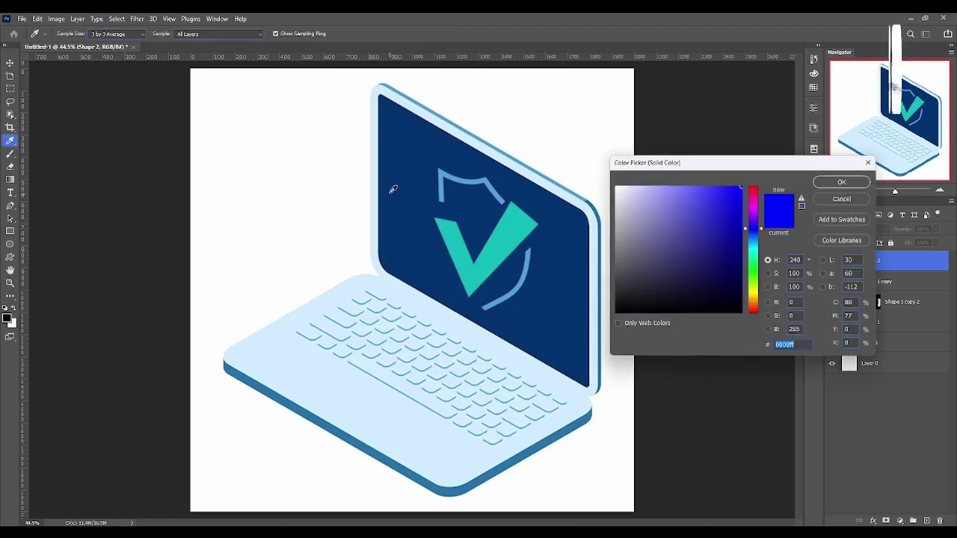
click(393, 180)
click(854, 181)
click(833, 262)
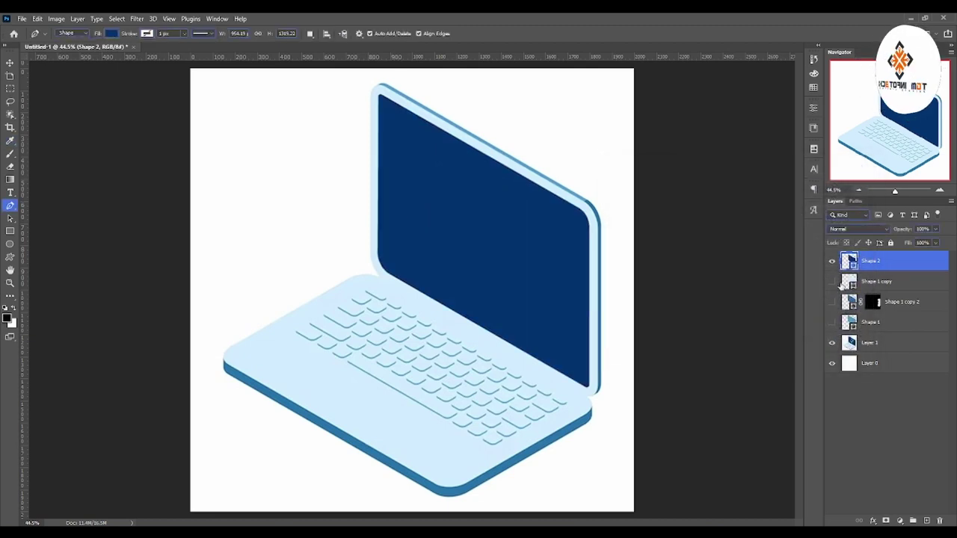
- Show the Shape 1 layers, then hide Shape 2 through Shape 1 to reveal the original laptop
click(832, 322)
click(832, 301)
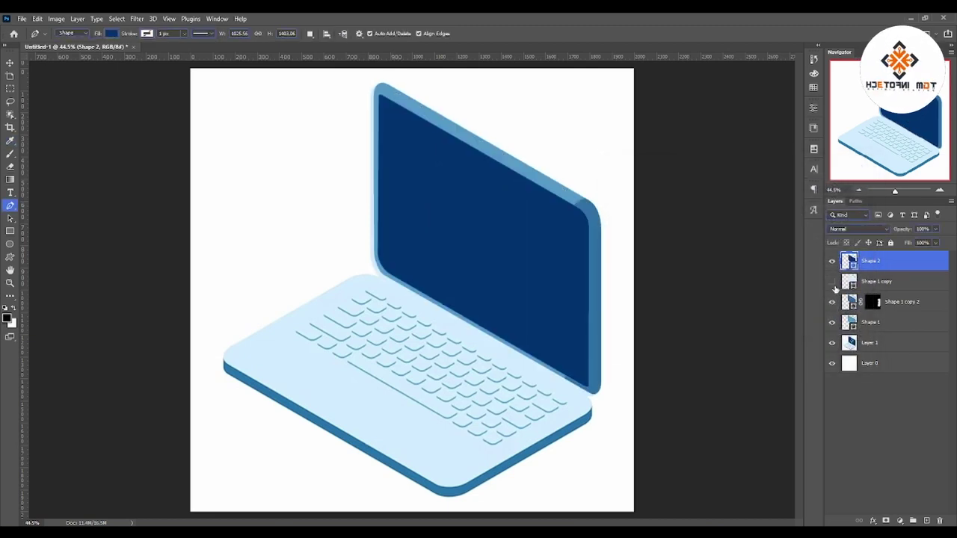
click(832, 281)
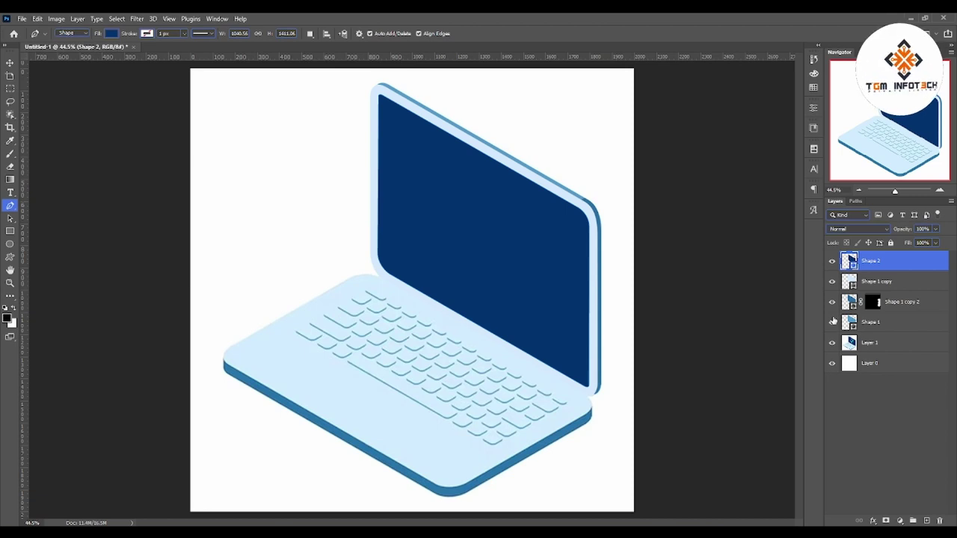
click(832, 261)
click(833, 282)
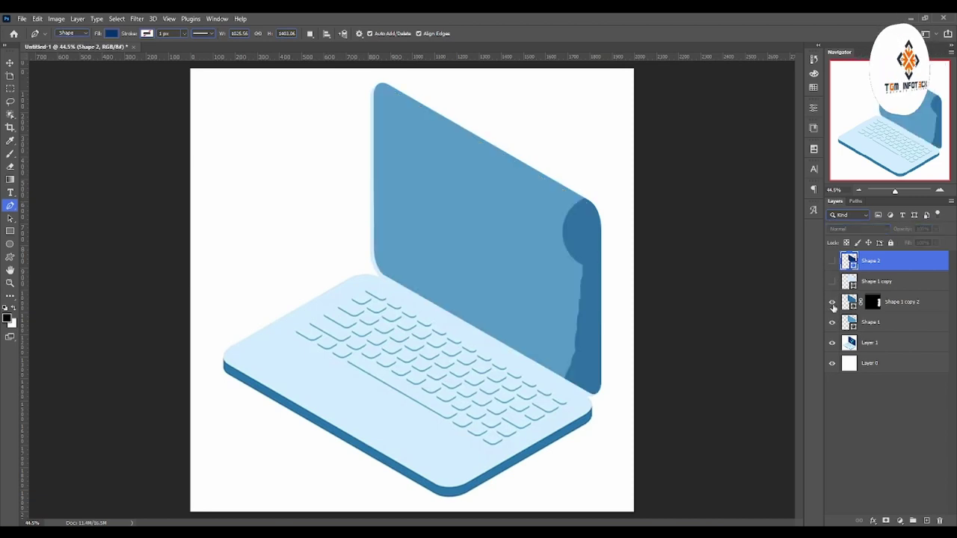
click(832, 301)
click(832, 322)
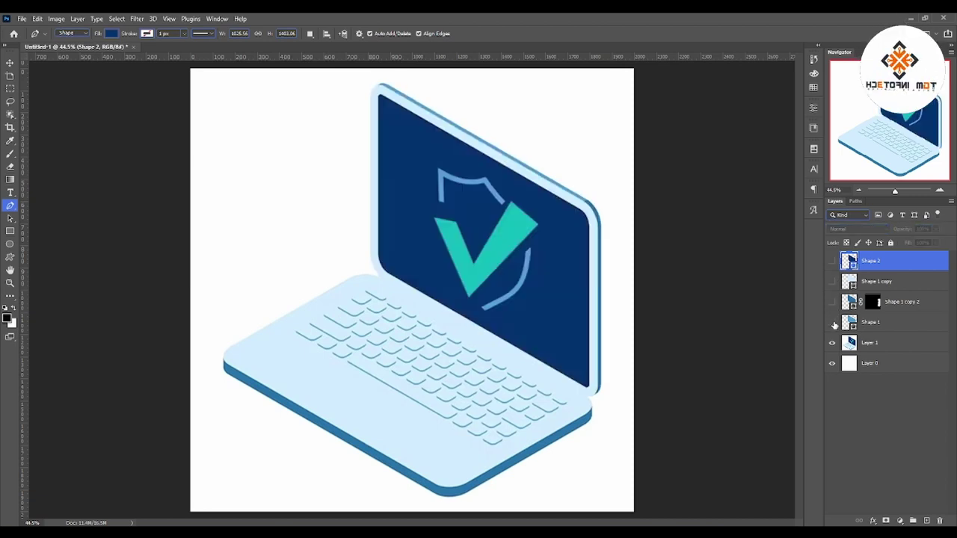
- Add a new empty Layer 2 directly above Shape 2
click(869, 343)
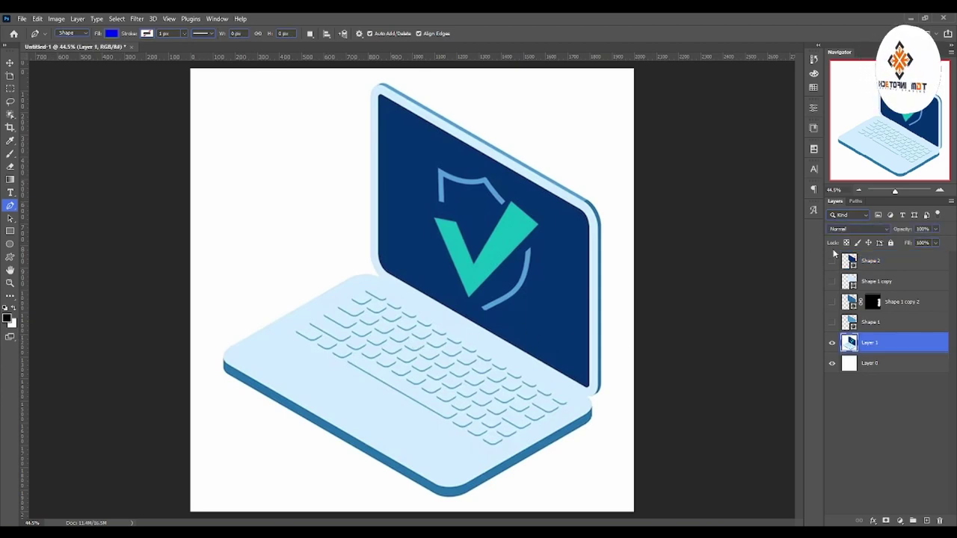
click(872, 261)
click(925, 520)
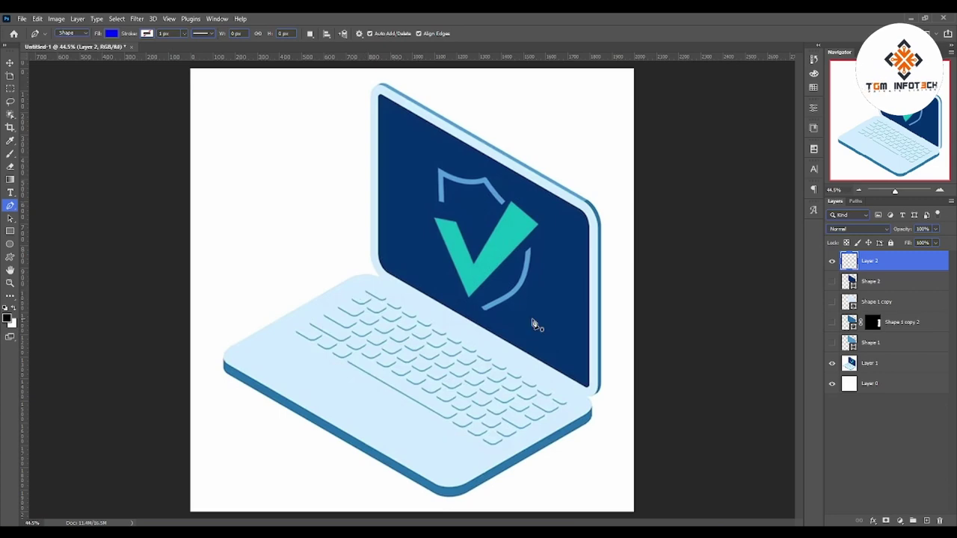
click(10, 283)
- Start a Pen shape along the deck's left, back and right corners
drag(216, 365, 360, 366)
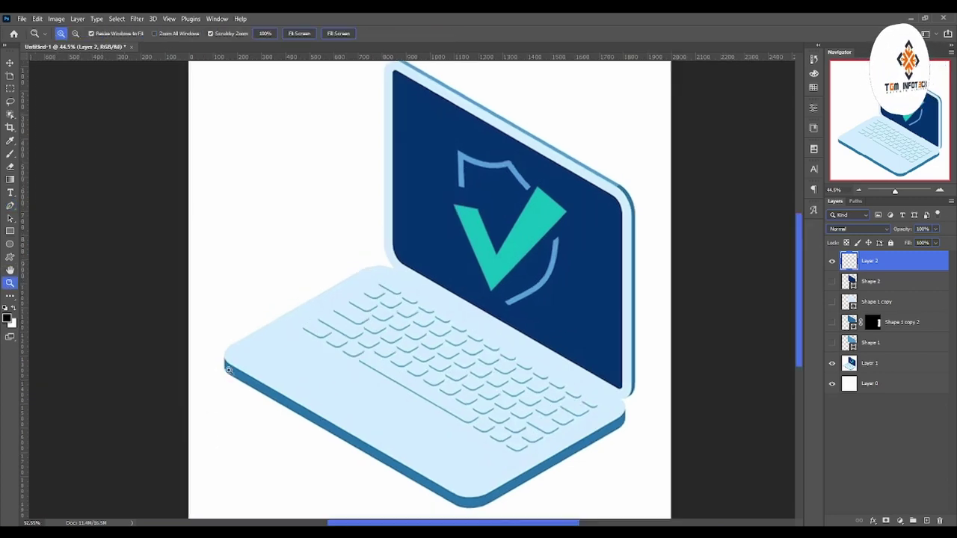
click(10, 154)
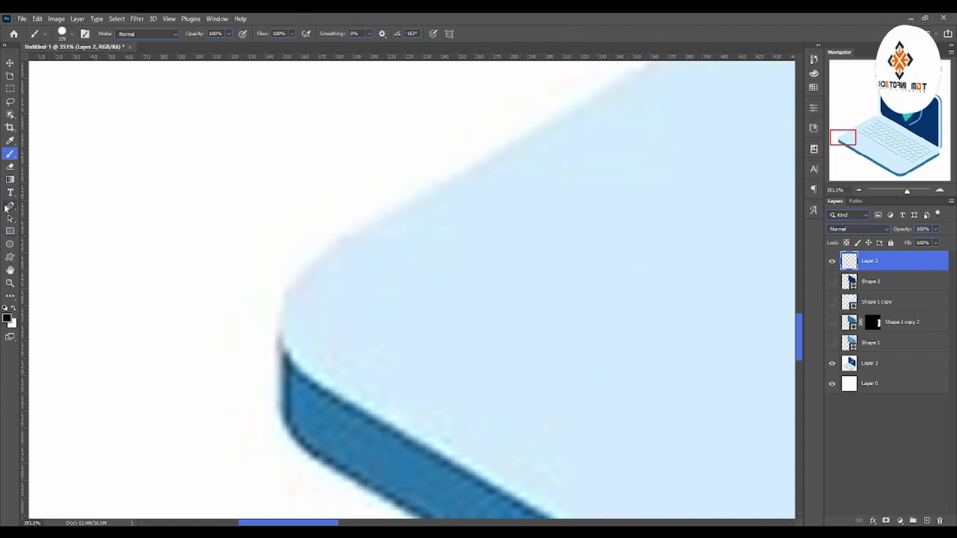
click(11, 206)
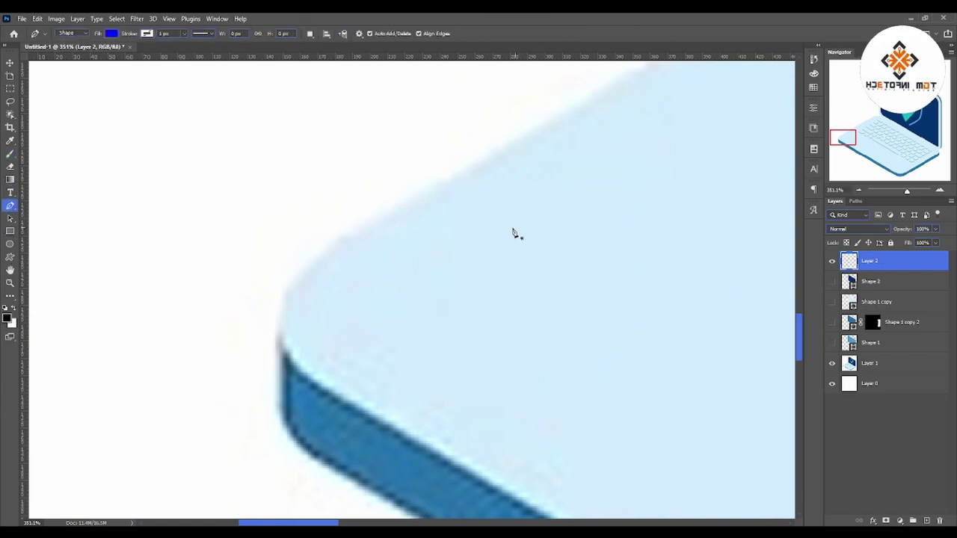
drag(312, 265, 357, 232)
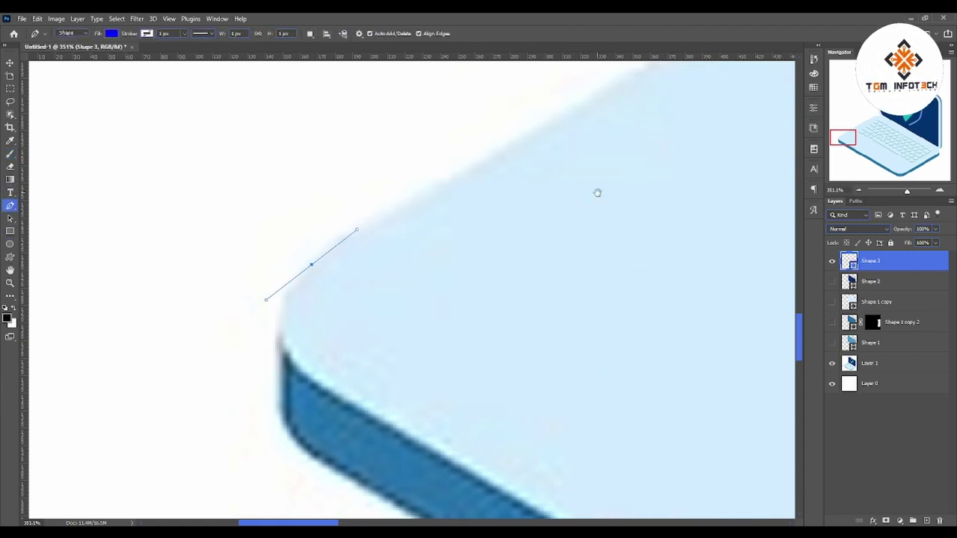
mouse_move(596, 193)
mouse_down()
mouse_move(579, 287)
mouse_move(449, 352)
mouse_up()
drag(341, 349, 406, 303)
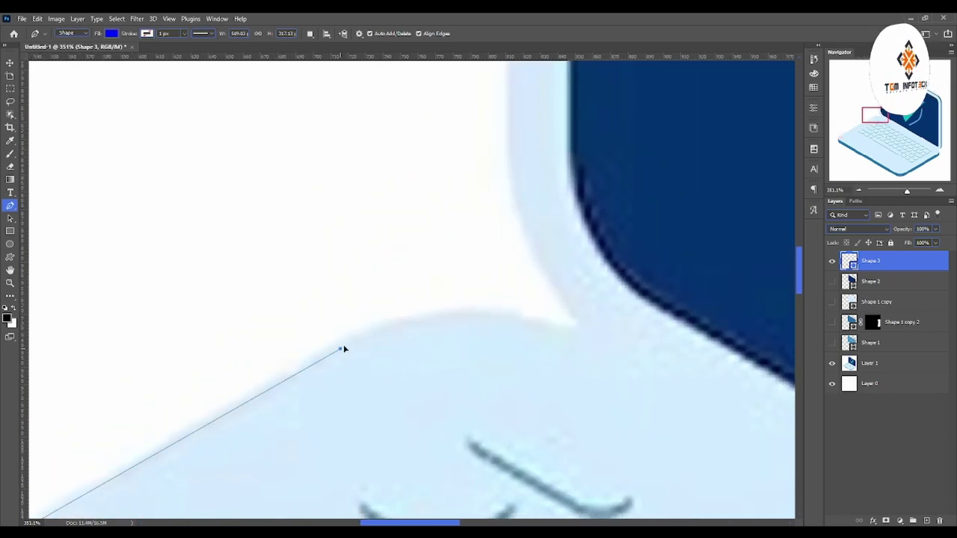
mouse_move(612, 335)
mouse_down()
mouse_move(706, 373)
mouse_move(576, 342)
mouse_move(470, 246)
mouse_move(483, 209)
mouse_move(540, 218)
mouse_move(498, 222)
mouse_move(609, 228)
mouse_up()
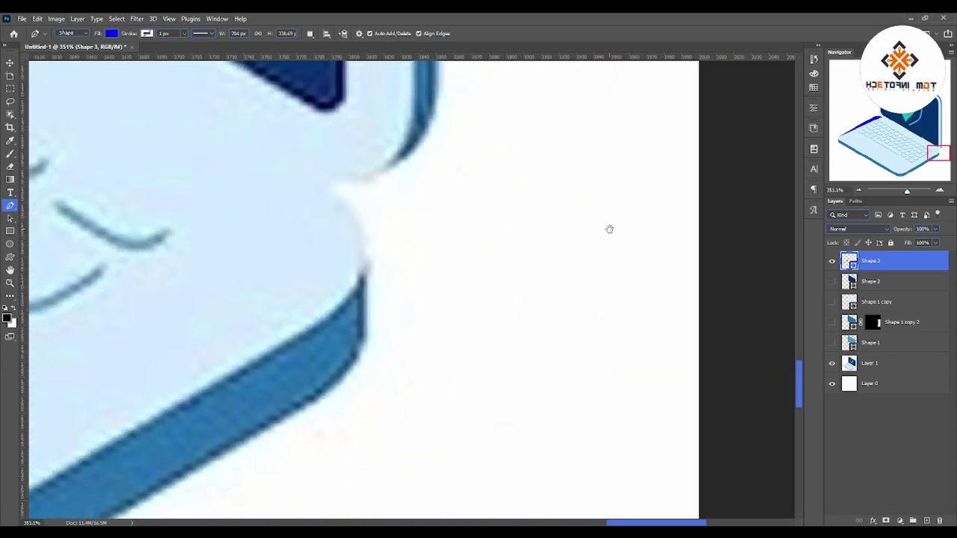
drag(328, 182, 339, 194)
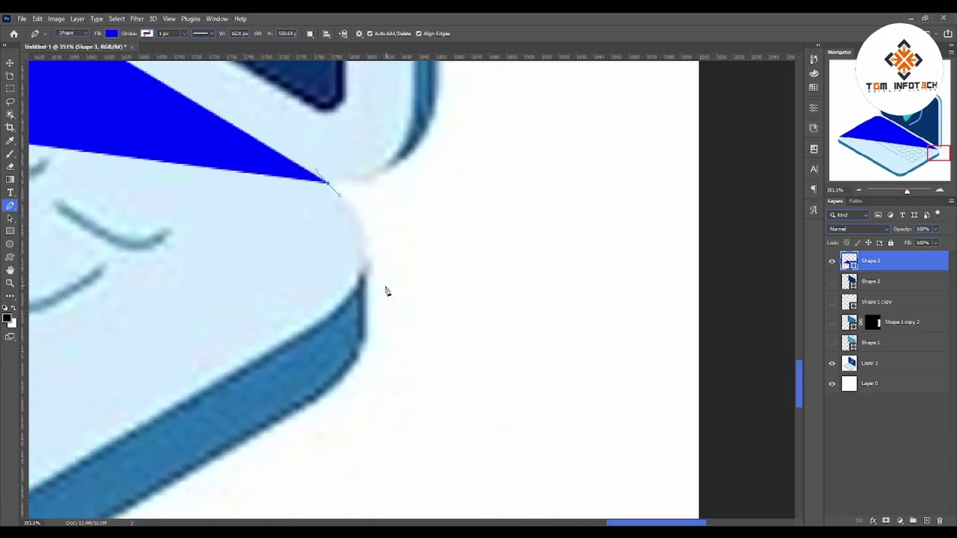
mouse_move(362, 273)
mouse_down()
mouse_move(350, 317)
mouse_move(622, 192)
mouse_move(640, 197)
mouse_up()
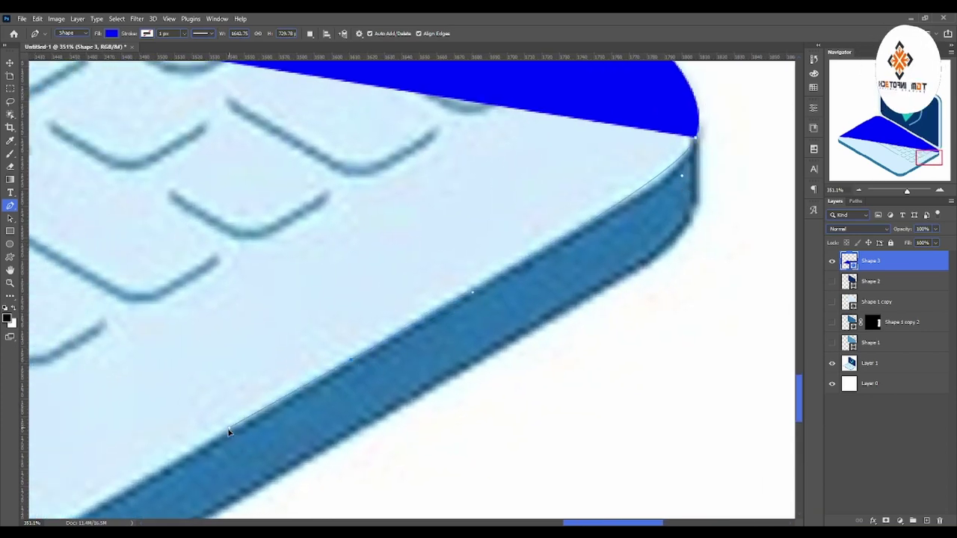
- Finish the deck outline around its rounded front and left corners, closing the path
mouse_move(231, 358)
mouse_down()
mouse_move(220, 190)
mouse_move(295, 255)
mouse_move(278, 279)
mouse_up()
drag(561, 305, 523, 325)
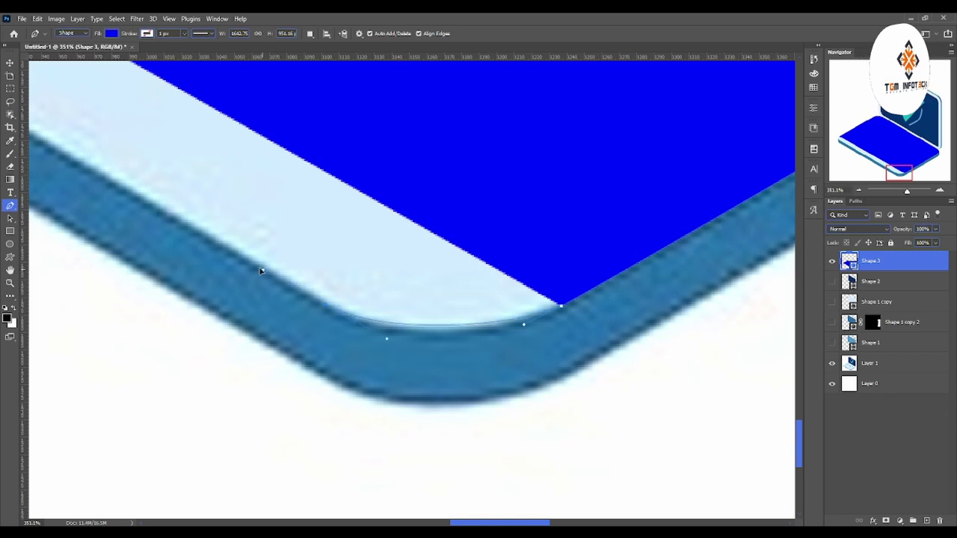
mouse_move(248, 264)
mouse_down()
mouse_move(233, 222)
mouse_move(232, 266)
mouse_move(773, 273)
mouse_up()
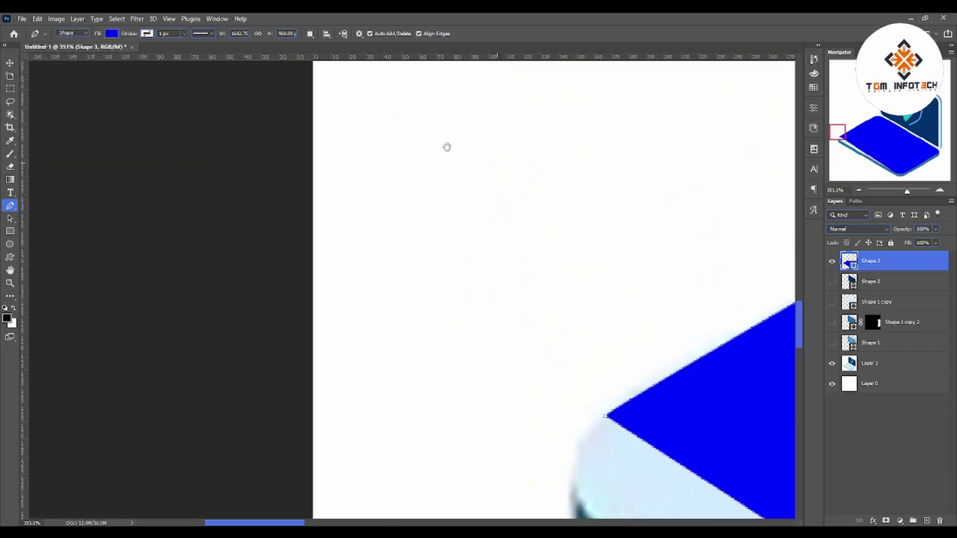
mouse_move(446, 145)
mouse_down()
mouse_move(688, 328)
mouse_move(541, 214)
mouse_up()
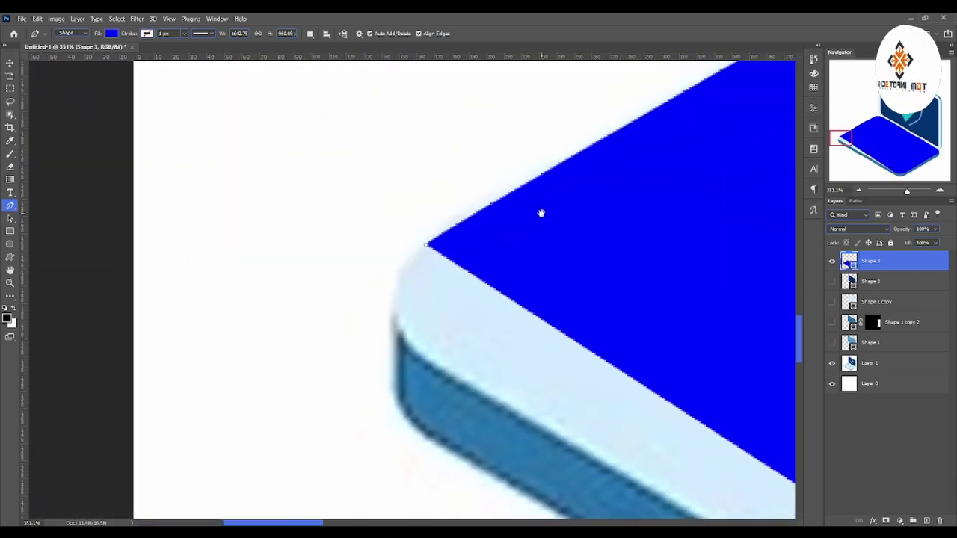
click(374, 334)
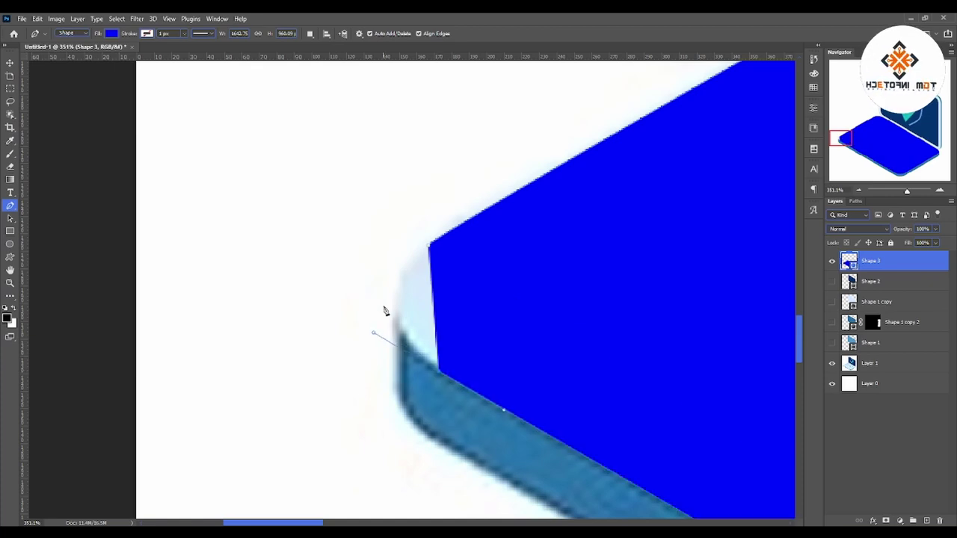
drag(430, 246, 463, 230)
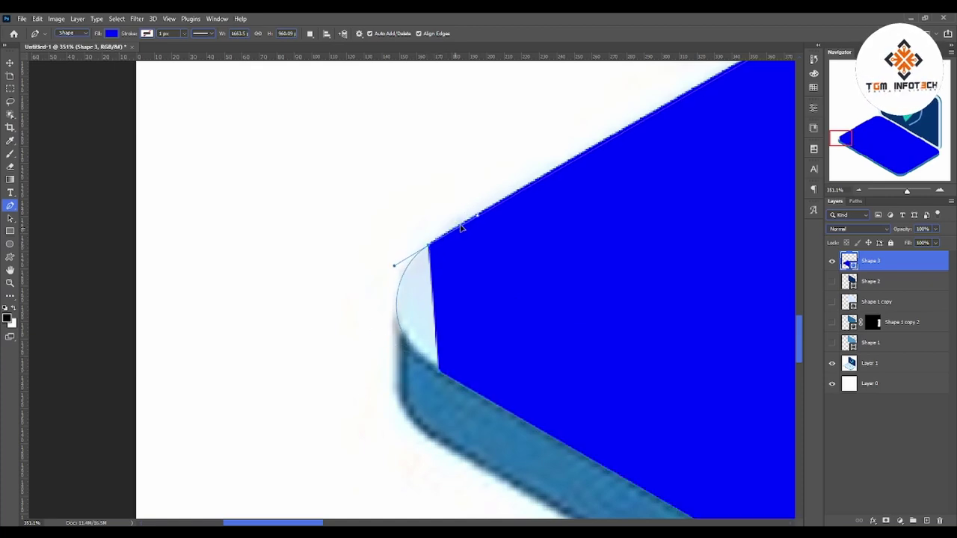
key(ctrl+0)
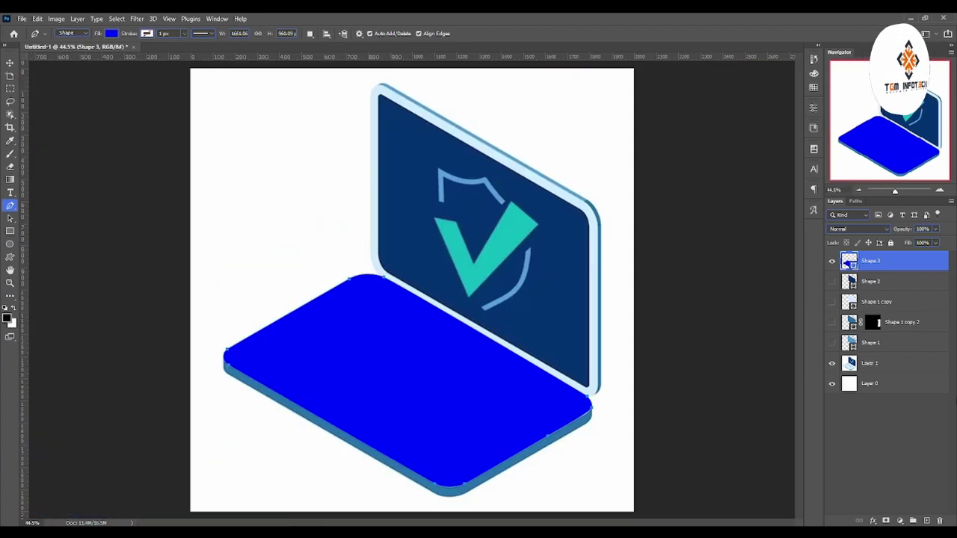
- Fill the new Shape 3 with the deck's sampled light blue #d1ecff
click(832, 260)
double_click(850, 261)
click(359, 350)
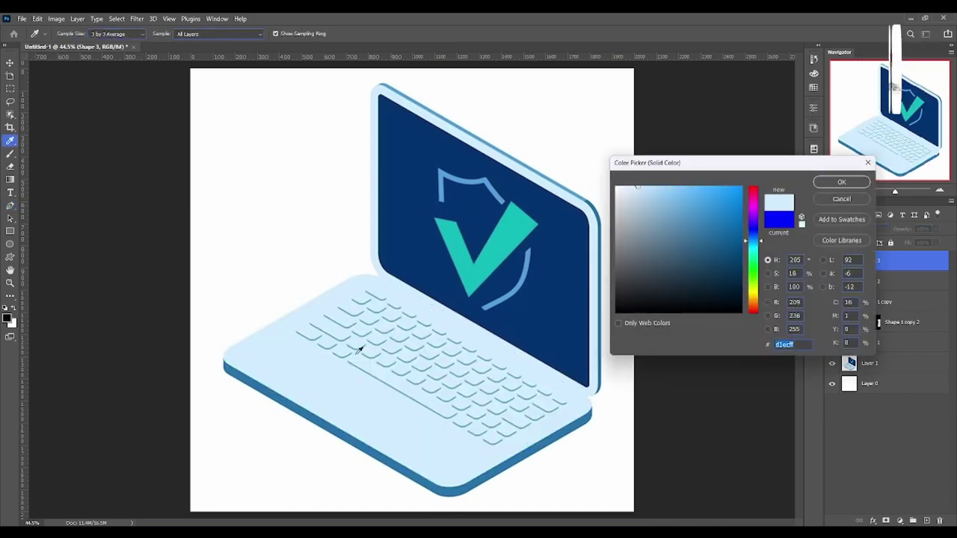
click(827, 185)
click(832, 260)
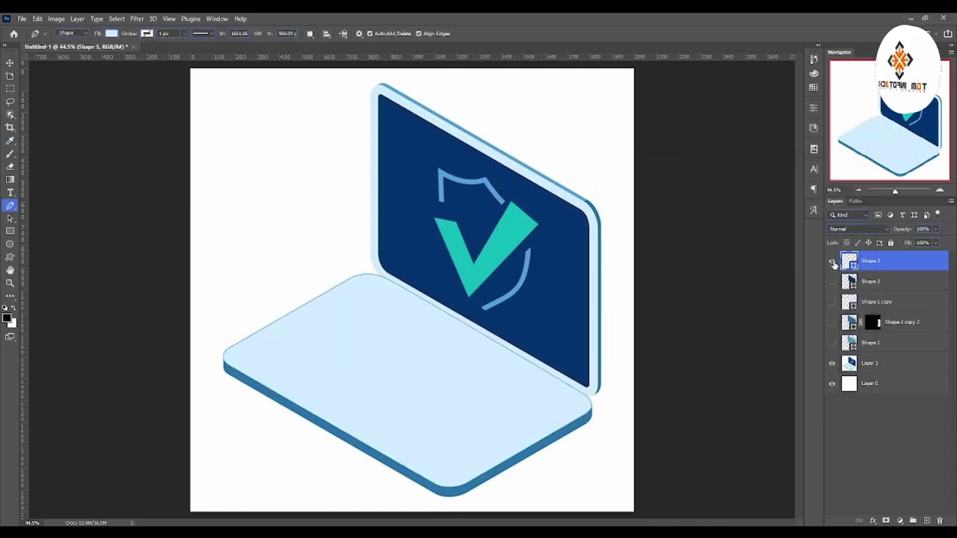
click(10, 283)
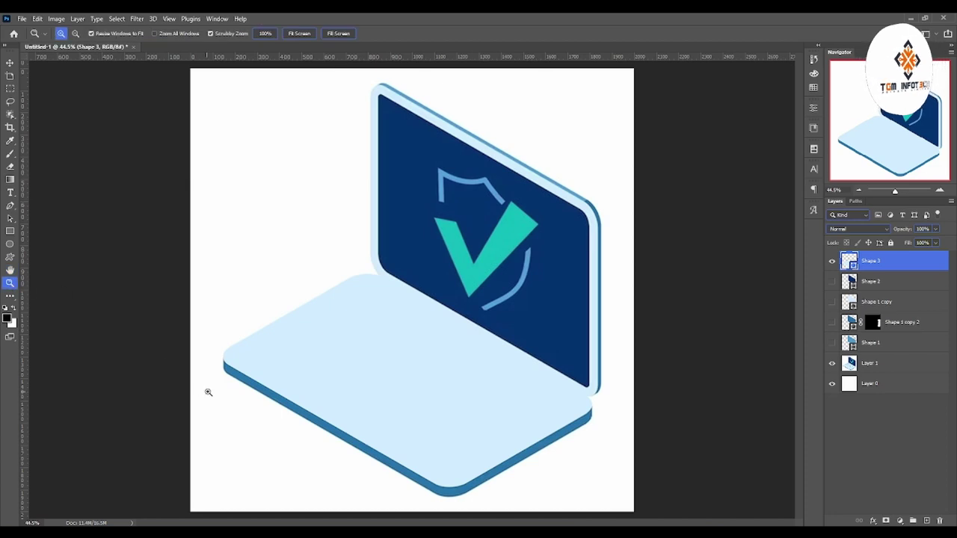
- Duplicate Shape 3 and nudge the original up three arrow-key steps
drag(208, 392, 276, 395)
click(10, 64)
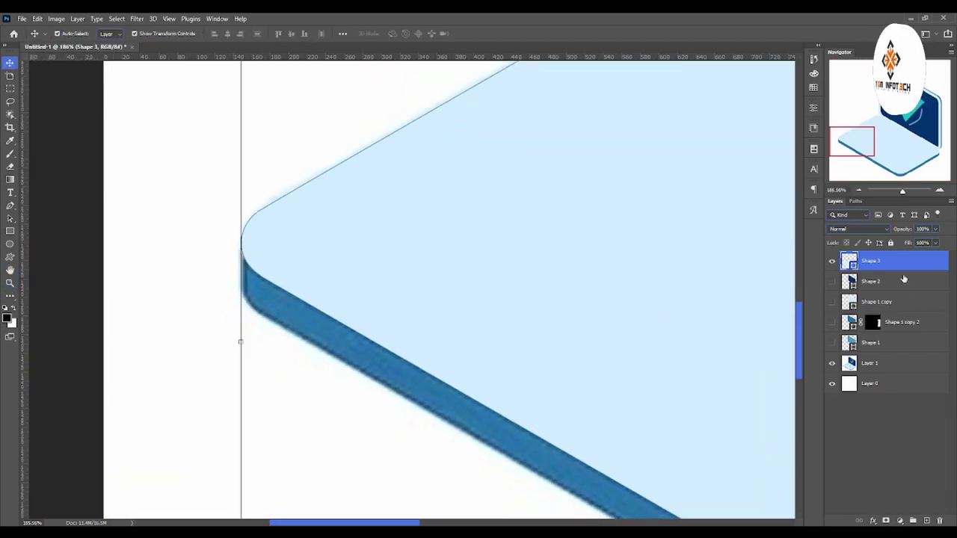
key(ctrl+j)
click(901, 282)
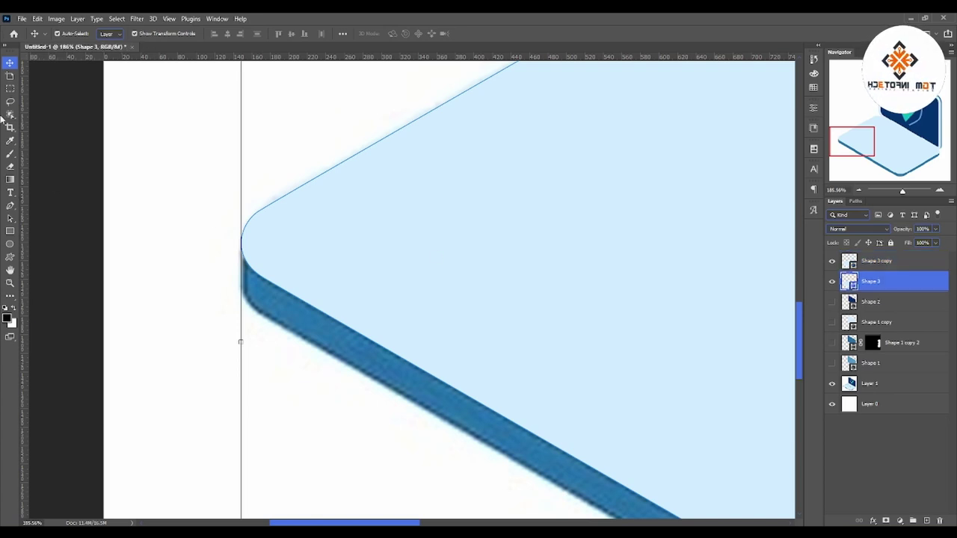
key(Up)
key(Up)
key(Up)
key(Up)
key(Up)
key(Up)
key(Up)
key(Up)
key(Up)
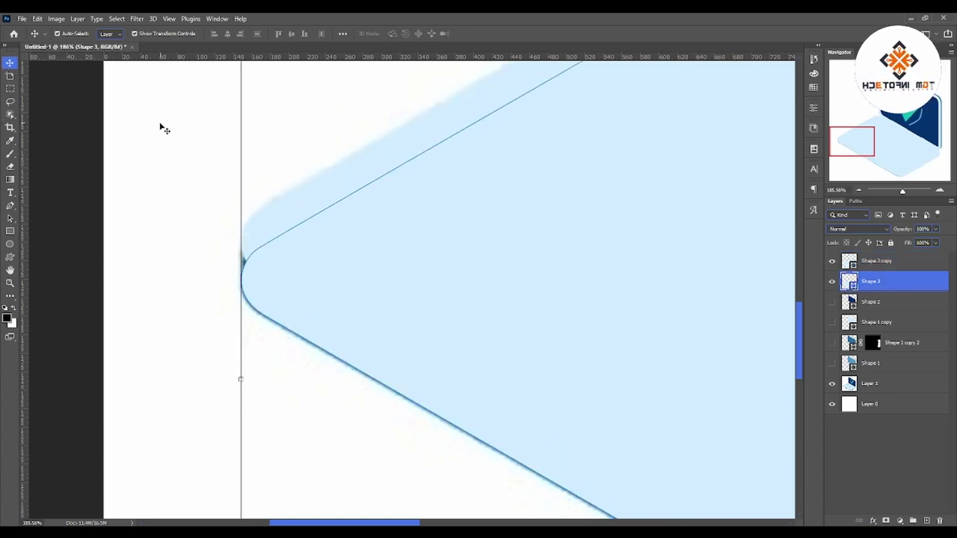
key(Up)
key(Up)
key(Up)
key(Up)
key(Up)
key(Up)
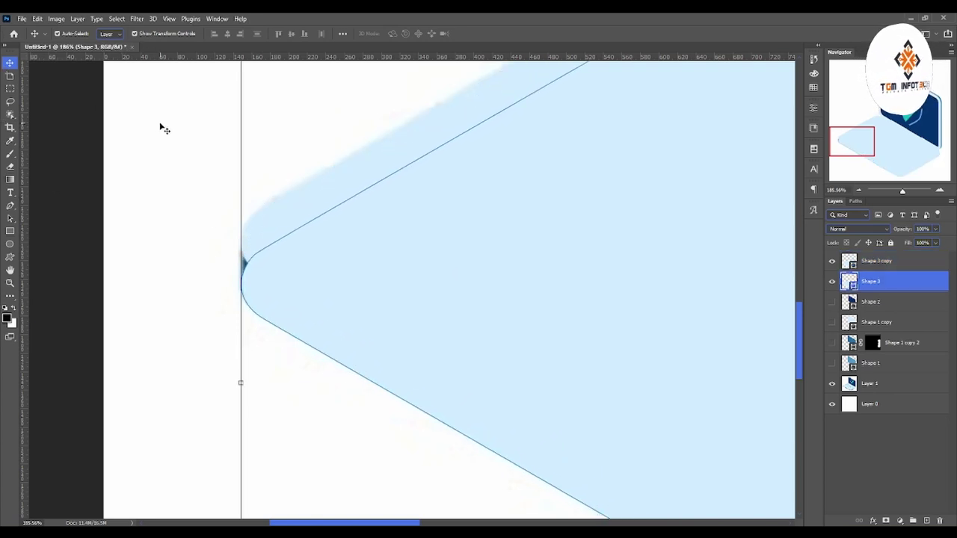
key(Up)
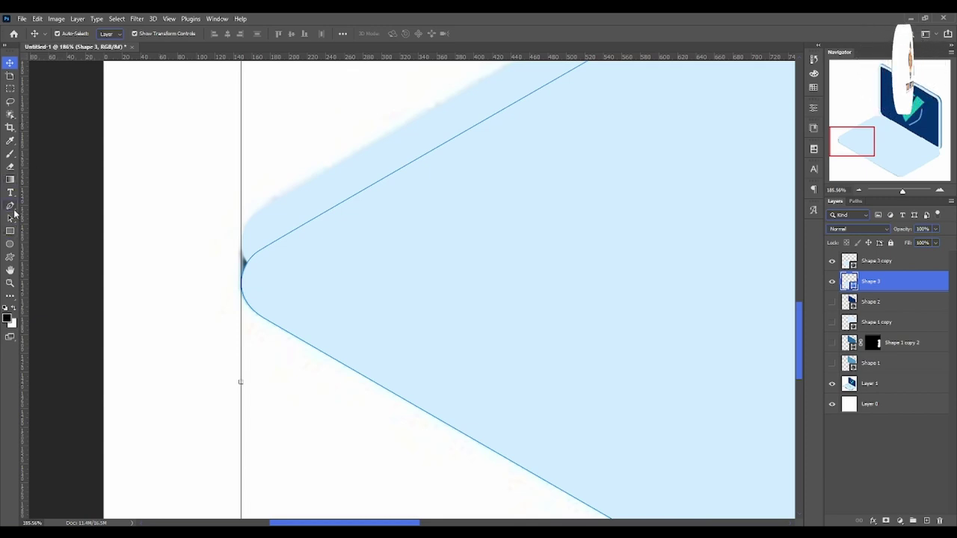
- Move Shape 3's corner anchors with Direct Selection to follow the deck's curve
click(12, 217)
click(74, 228)
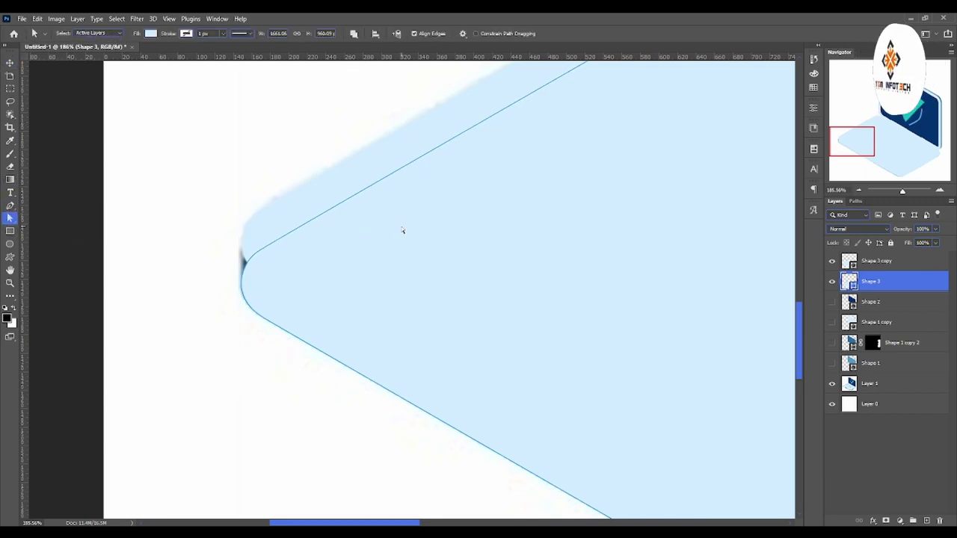
mouse_move(324, 204)
mouse_down()
mouse_move(179, 221)
mouse_move(243, 270)
mouse_move(253, 217)
mouse_up()
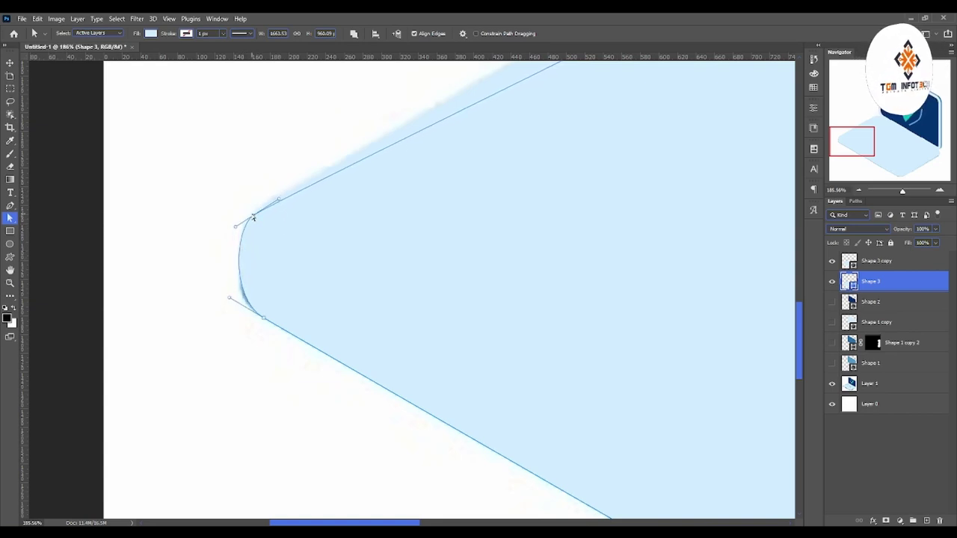
click(9, 282)
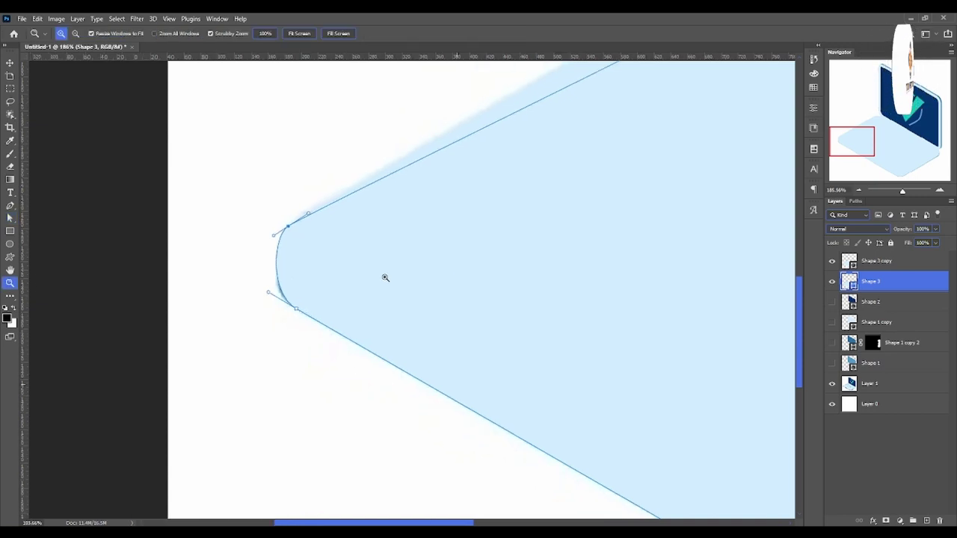
mouse_move(385, 274)
mouse_down()
mouse_move(457, 305)
mouse_move(508, 311)
mouse_up()
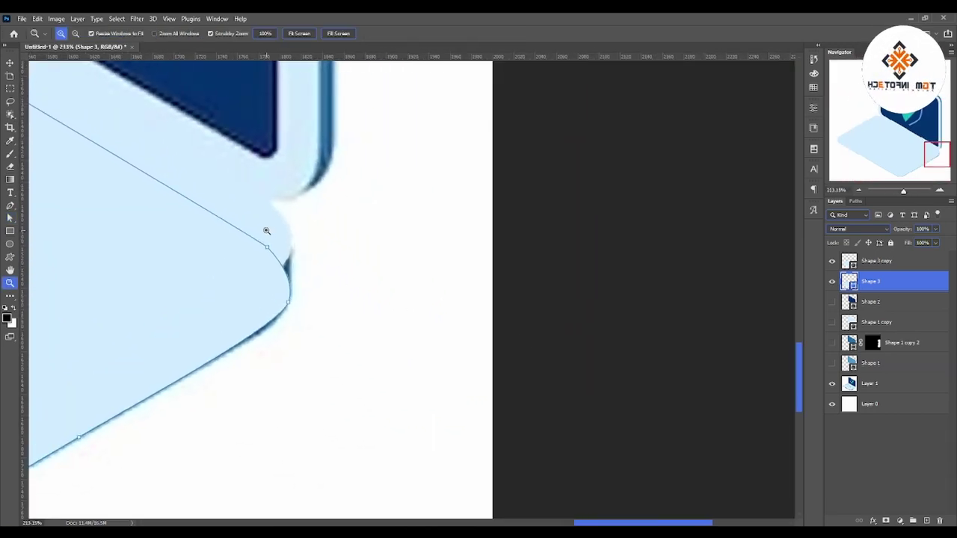
click(10, 206)
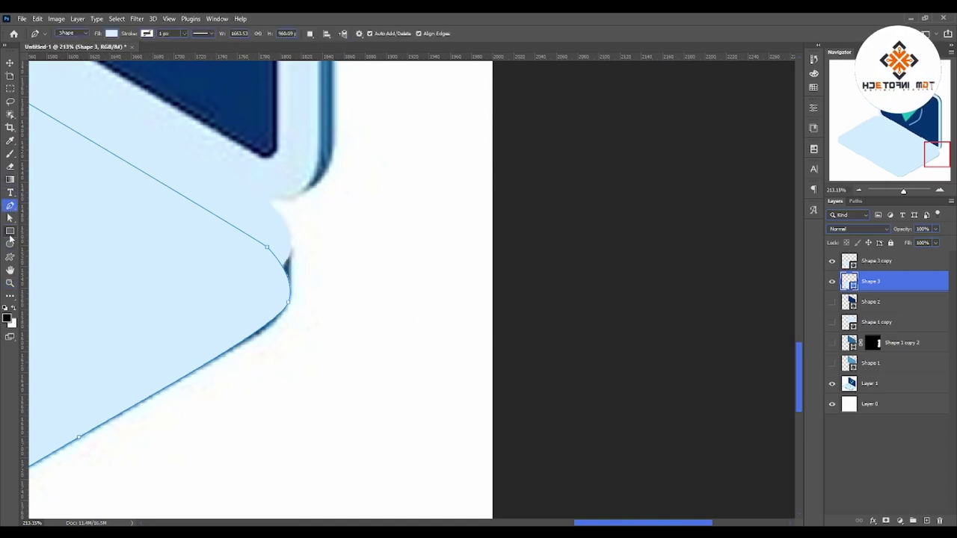
click(10, 217)
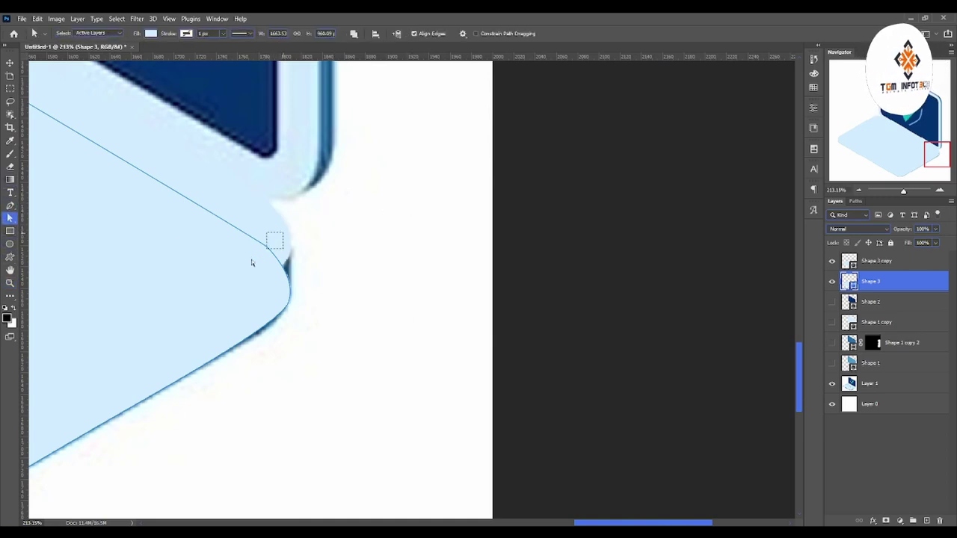
drag(267, 247, 286, 233)
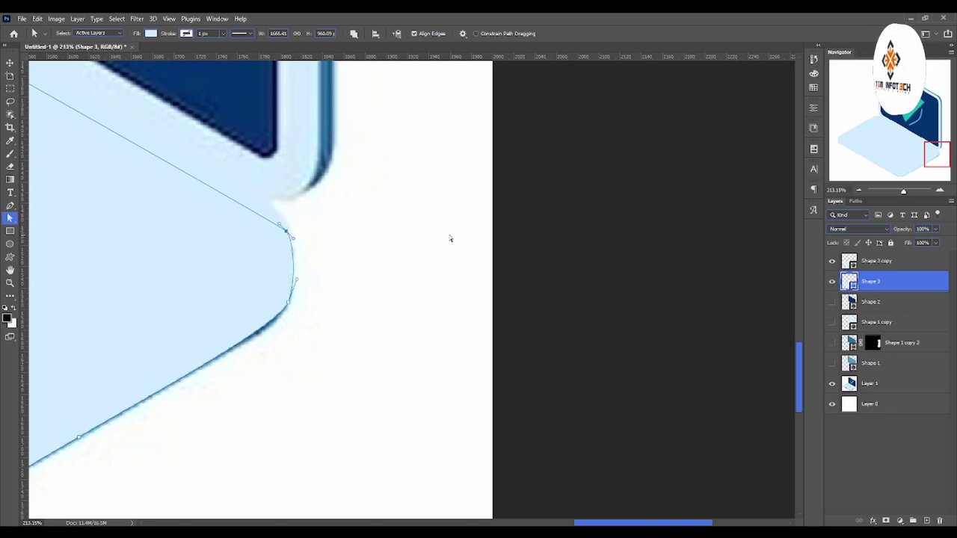
key(ctrl+0)
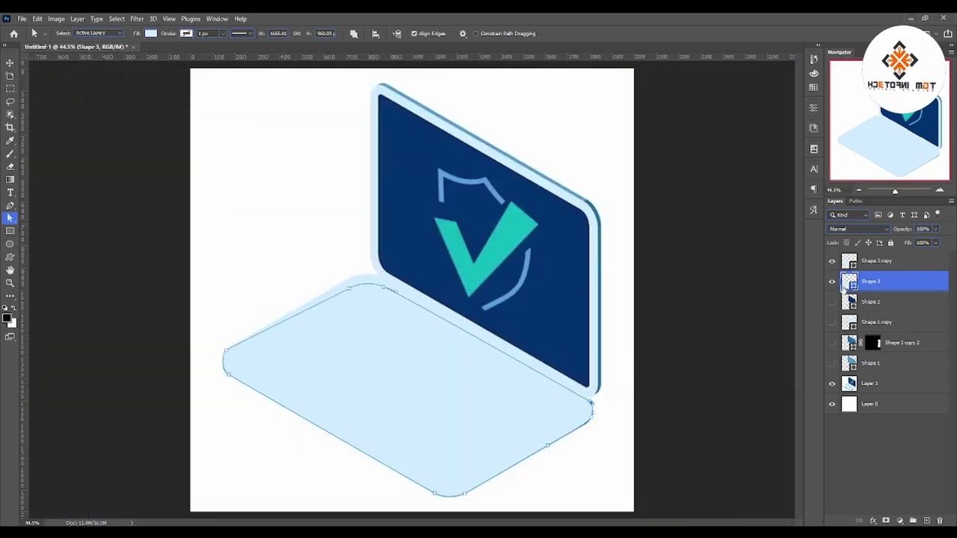
- Refill Shape 3 with the darker blue sampled from the laptop's edge
double_click(845, 283)
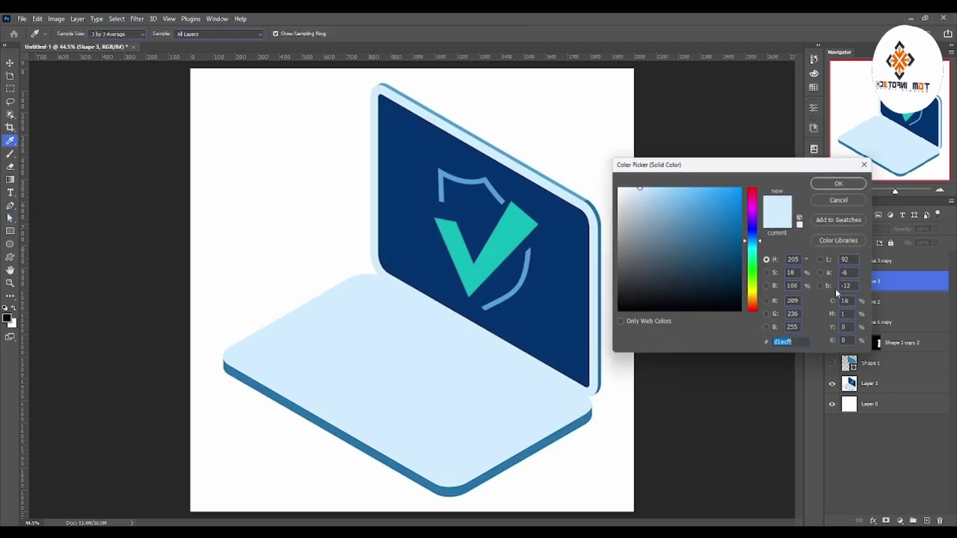
click(492, 471)
key(Return)
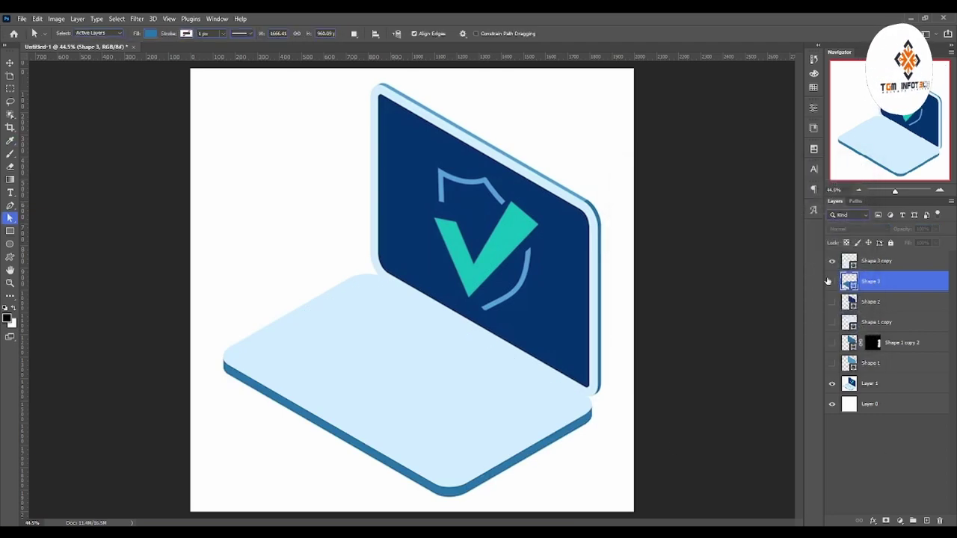
- Zoom in on the base, then hide the shape layers to show the reference laptop
click(831, 281)
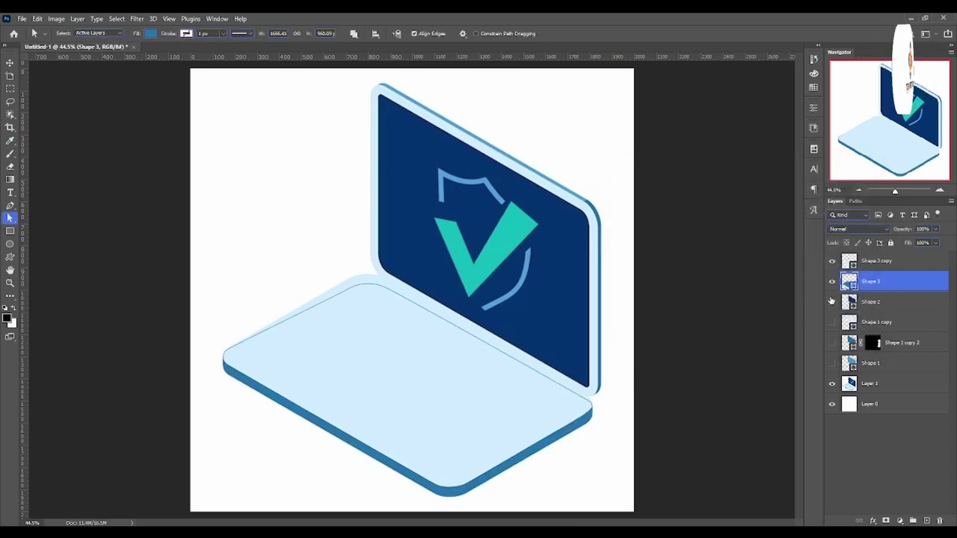
drag(831, 300, 831, 393)
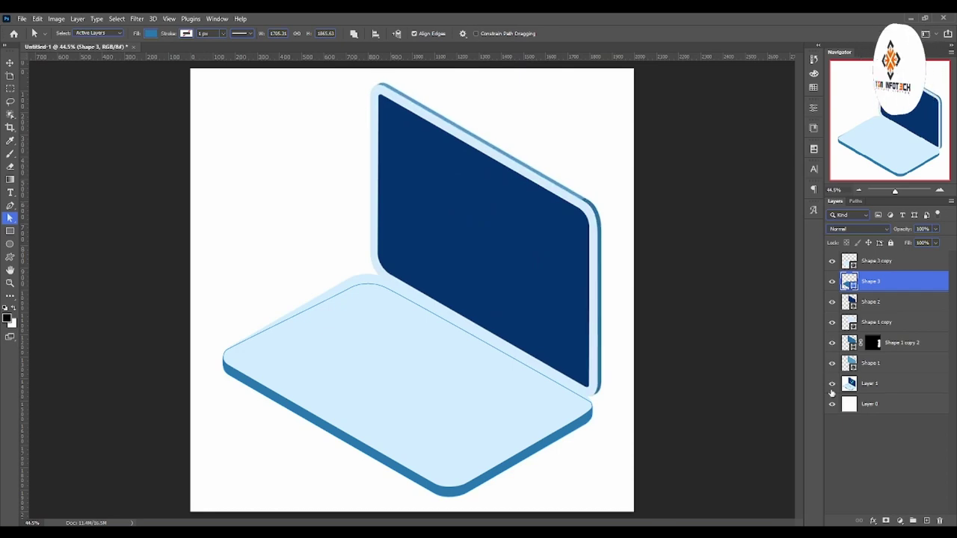
click(10, 282)
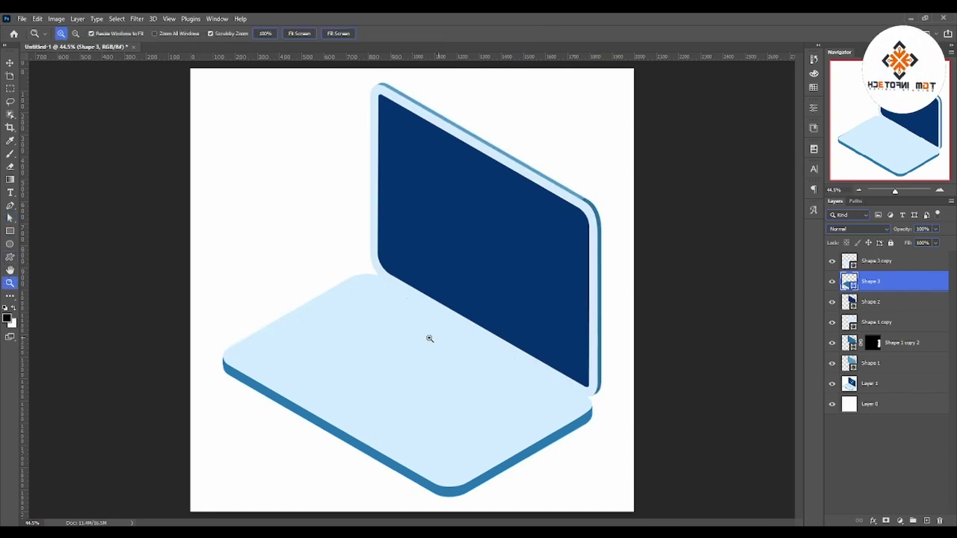
drag(427, 335, 435, 343)
drag(832, 260, 831, 366)
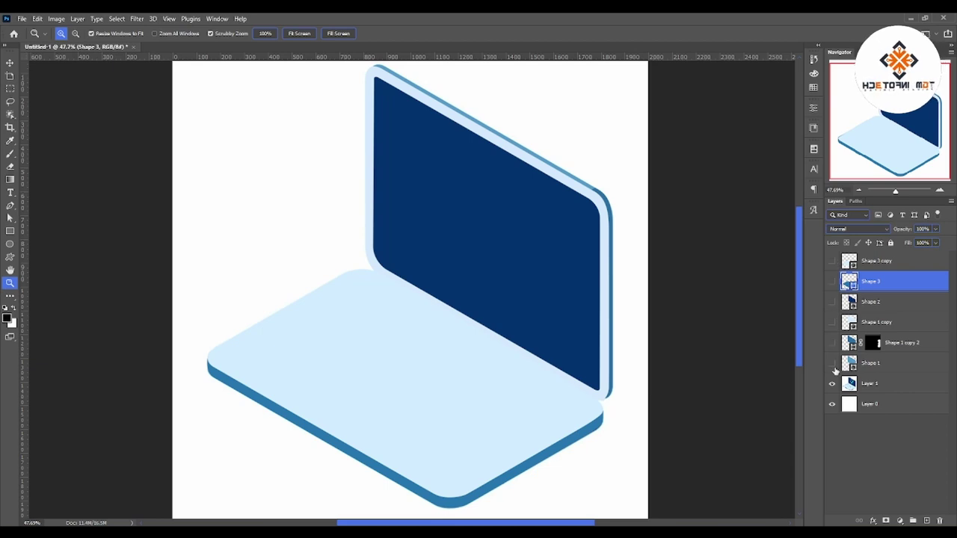
- Zoom into the keyboard keys and add a new empty Layer 2 above Shape 3 copy
click(325, 358)
drag(325, 358, 267, 283)
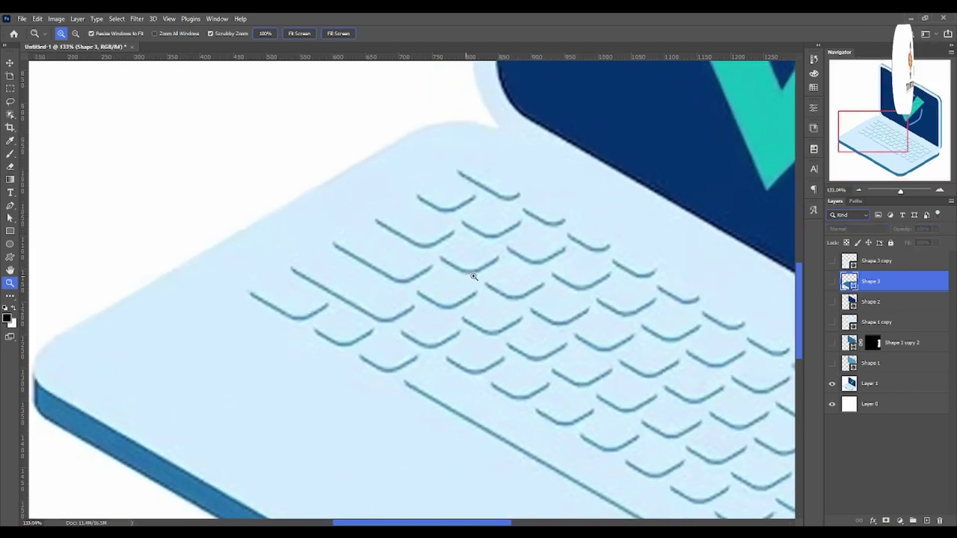
drag(473, 276, 488, 280)
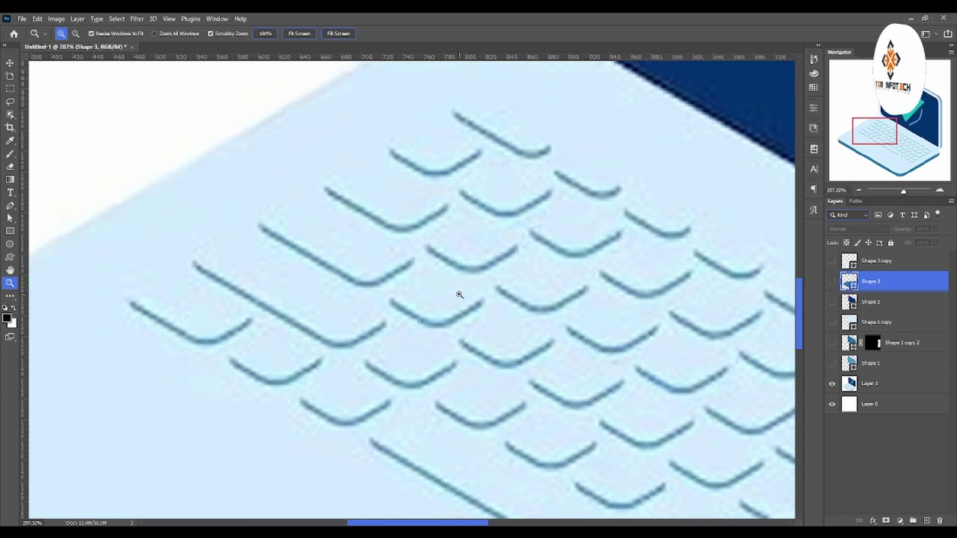
click(915, 260)
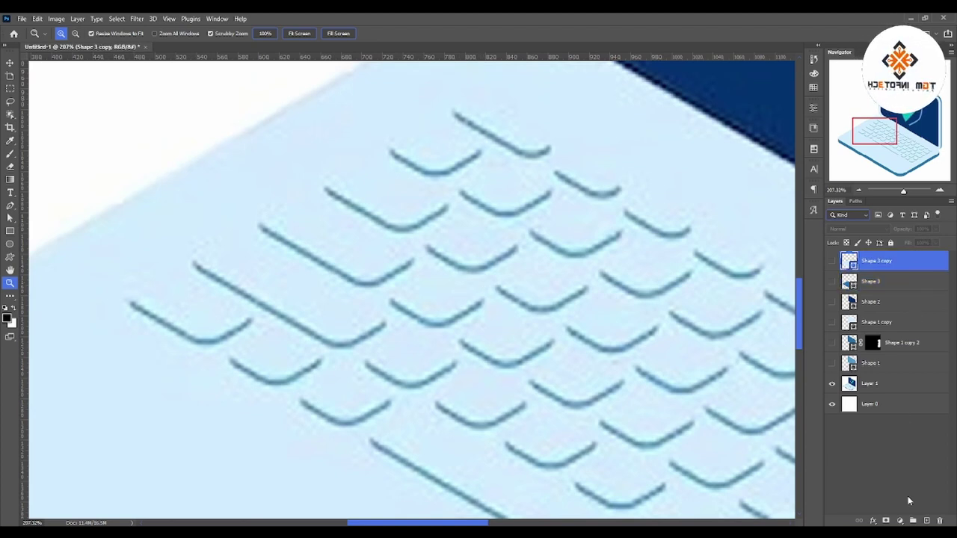
click(926, 519)
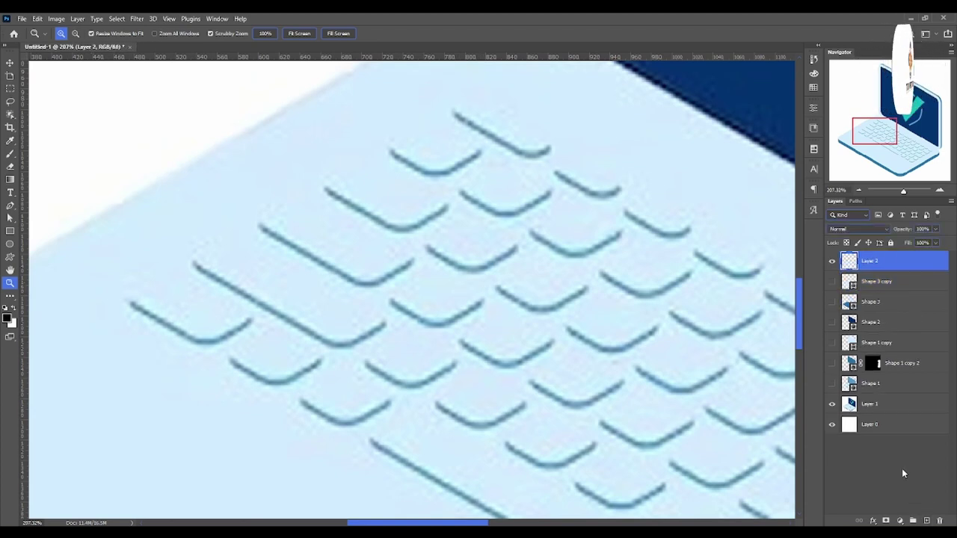
- Set the Pen to Shape mode with no fill and a light-blue stroke
click(10, 206)
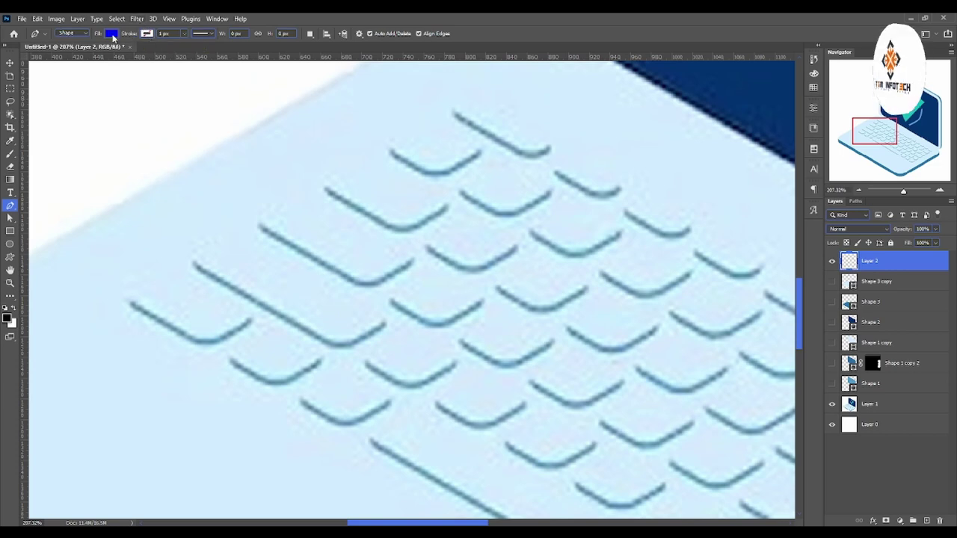
click(112, 34)
click(54, 52)
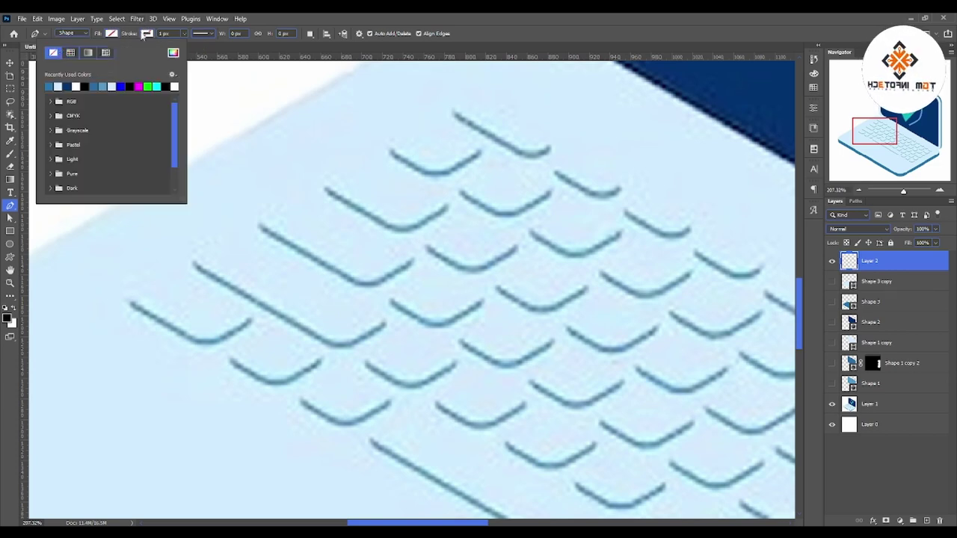
click(149, 34)
click(91, 86)
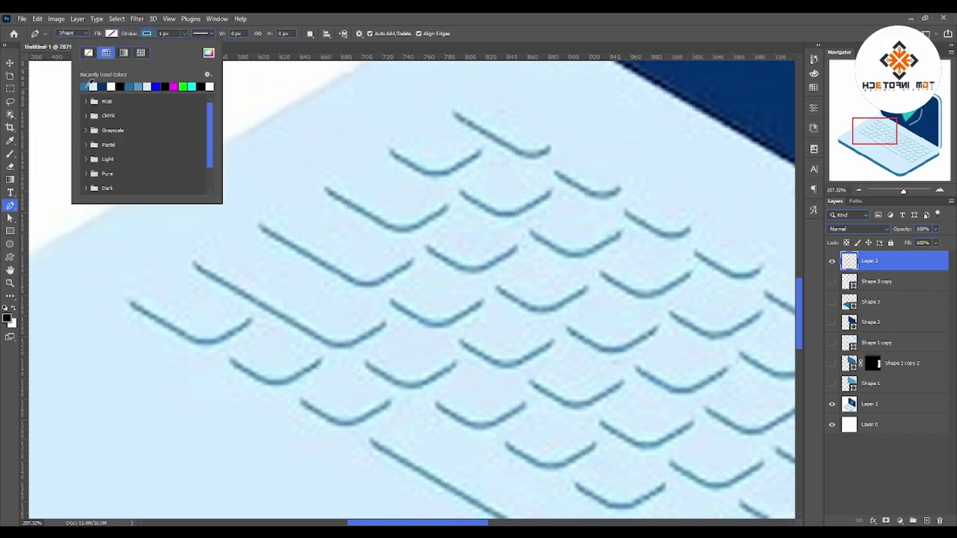
click(148, 34)
- Trace the first key's edge as a Pen path with a rounded bend
click(179, 34)
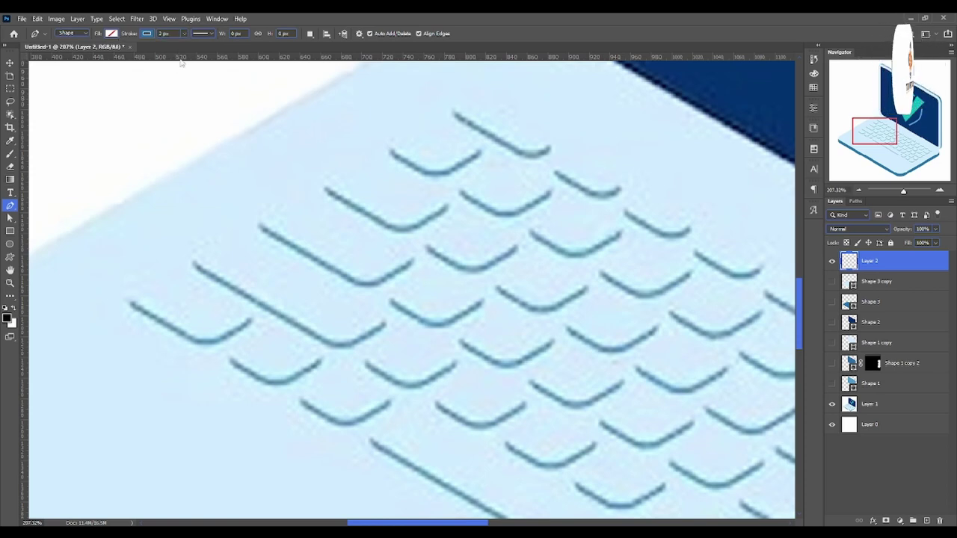
click(217, 18)
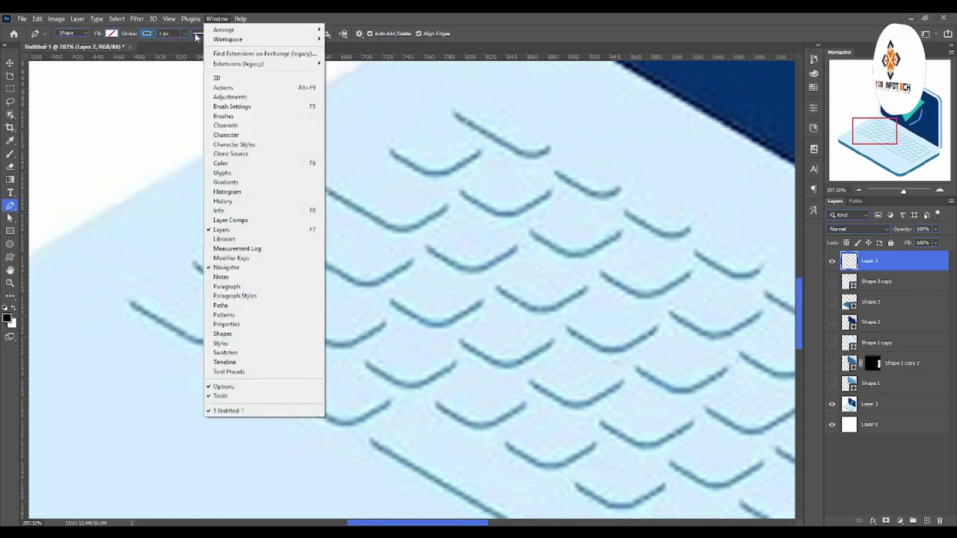
click(197, 34)
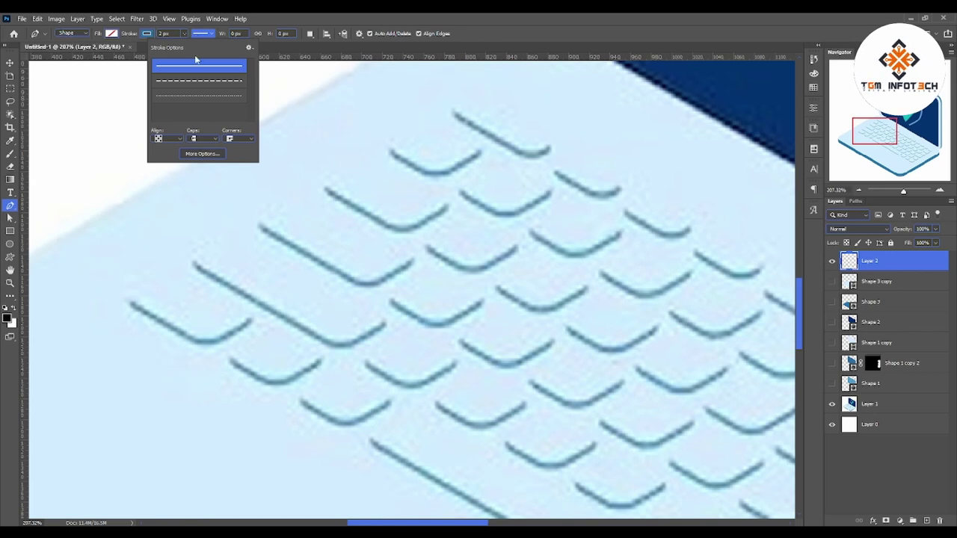
click(674, 18)
click(131, 303)
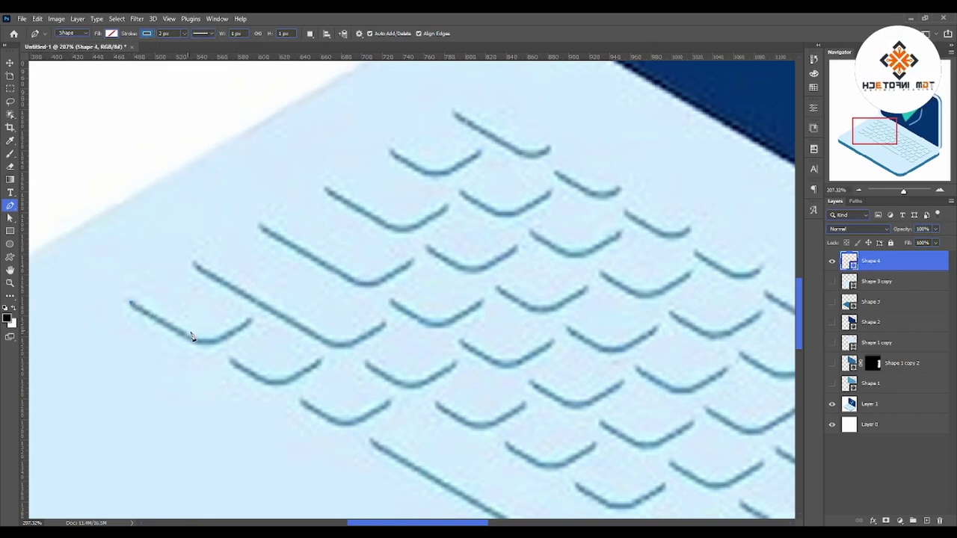
click(201, 341)
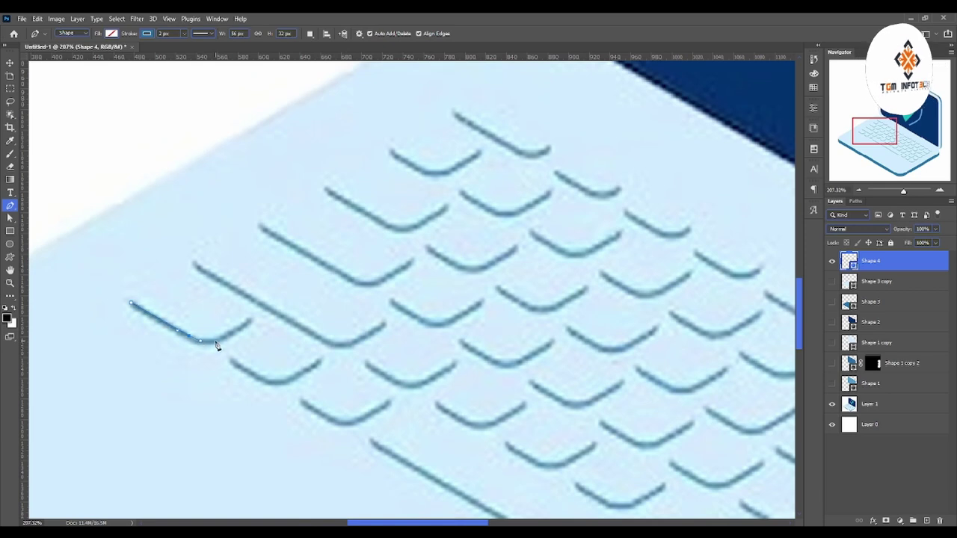
key(ctrl+z)
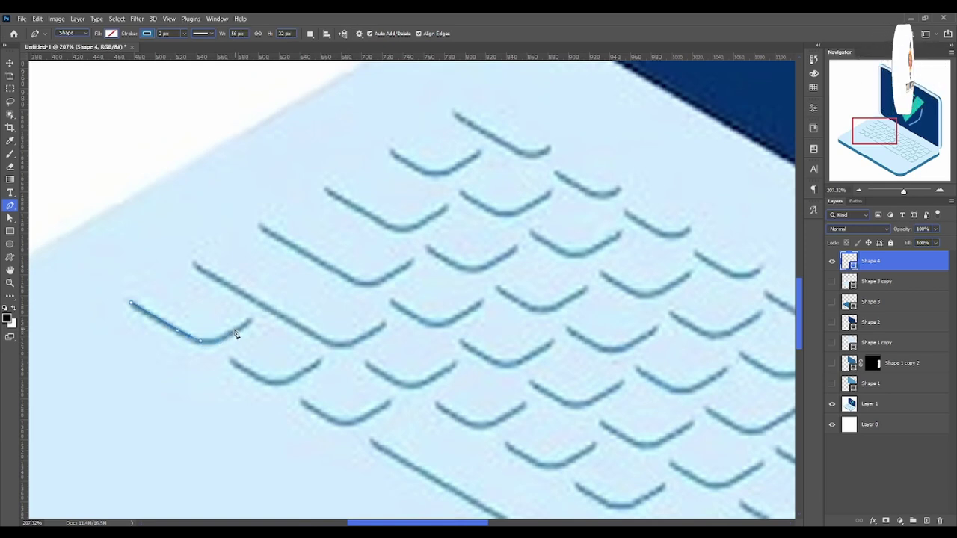
drag(223, 337, 231, 333)
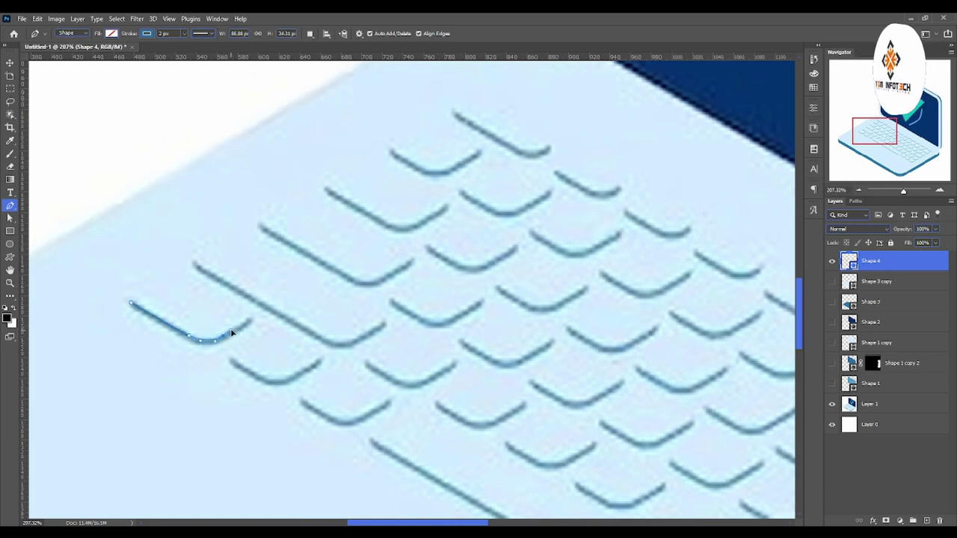
click(249, 320)
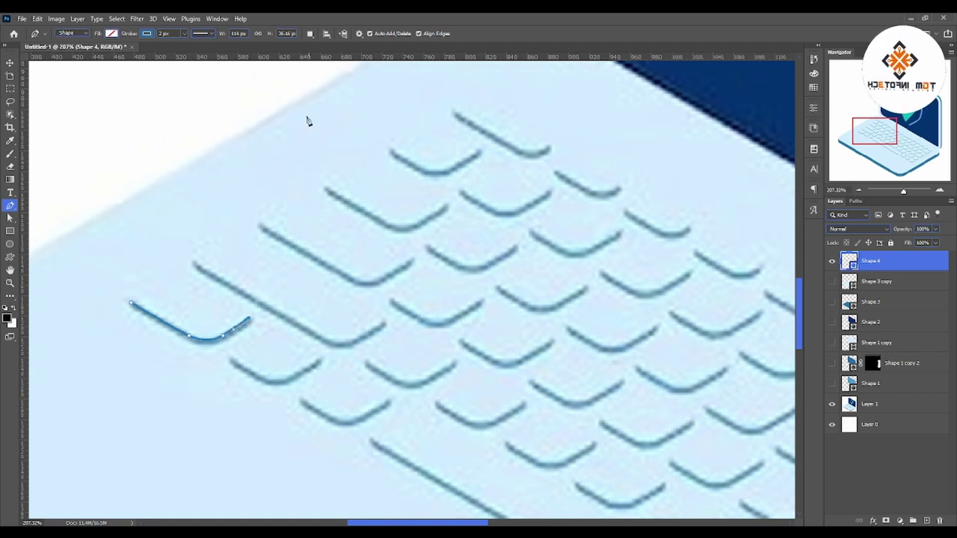
- Thicken the key stroke to 5.76 px and give it round caps
click(183, 35)
drag(188, 47, 188, 48)
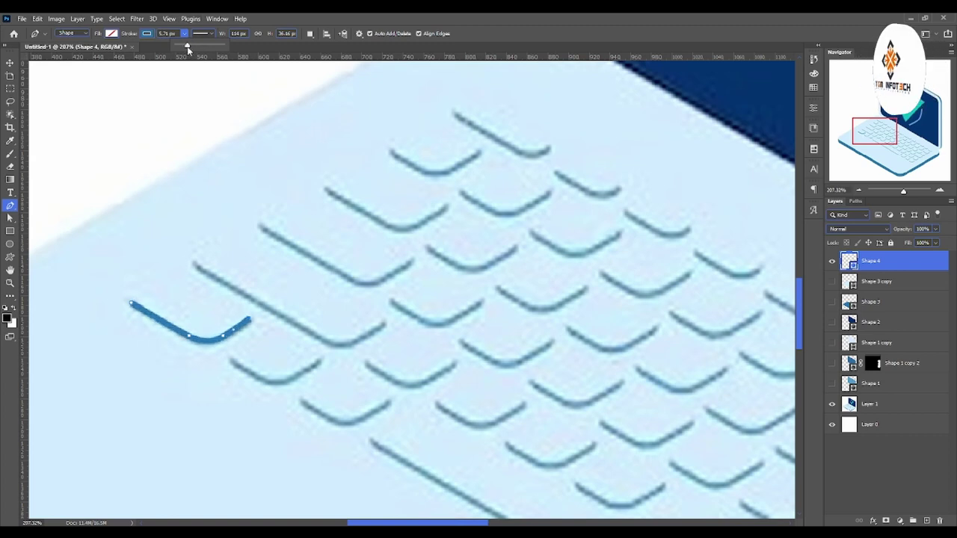
click(201, 34)
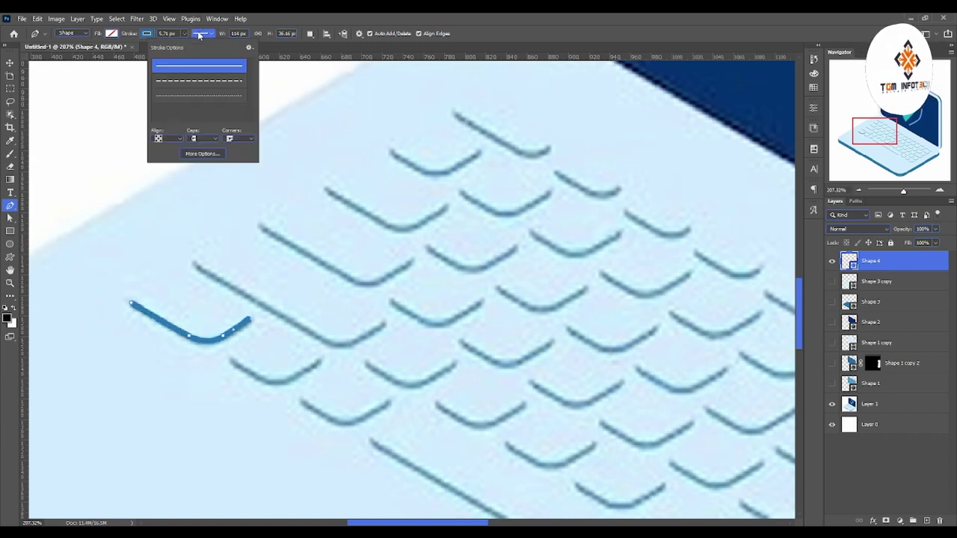
click(196, 140)
click(200, 156)
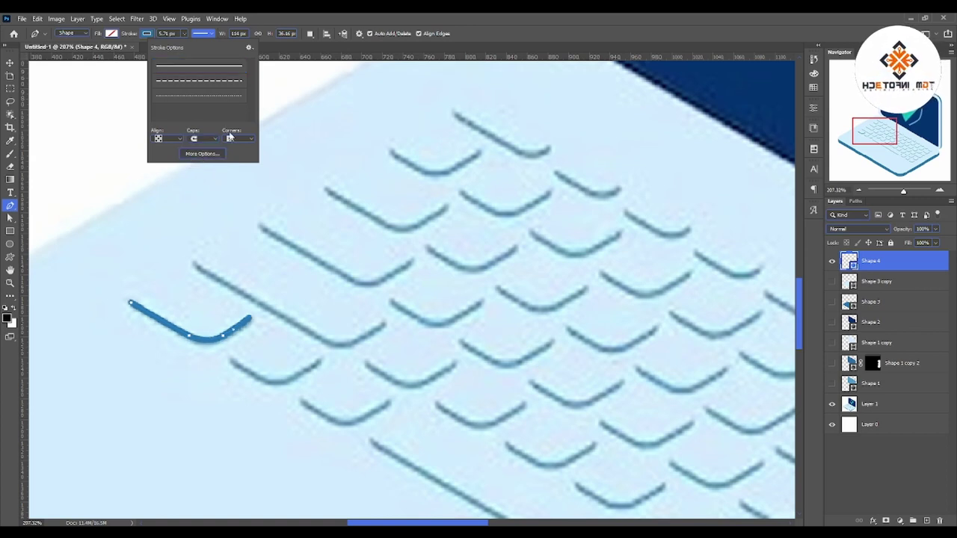
click(10, 282)
scroll(554, 298, down, 3)
scroll(553, 298, down, 2)
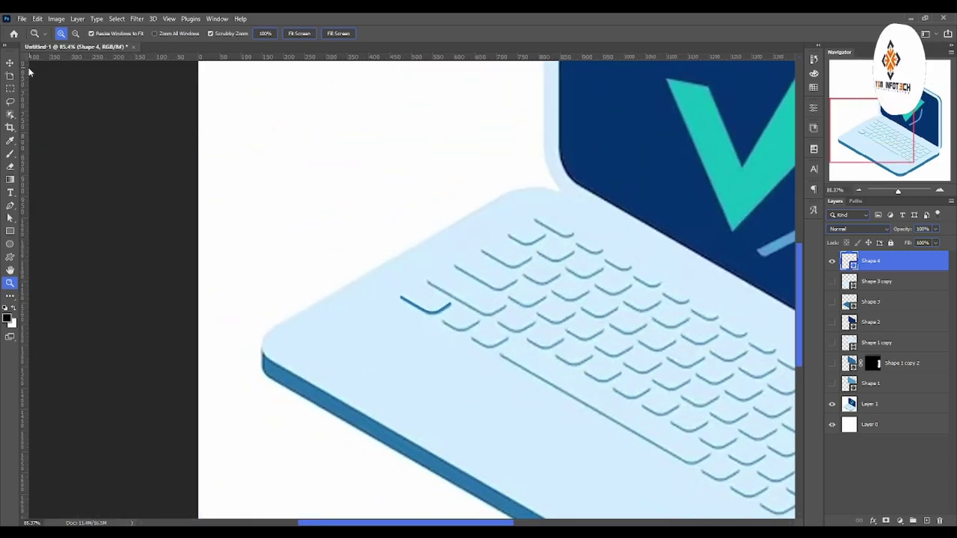
- Zoom back in on the keyboard and duplicate the Shape 4 key stroke layer
click(11, 64)
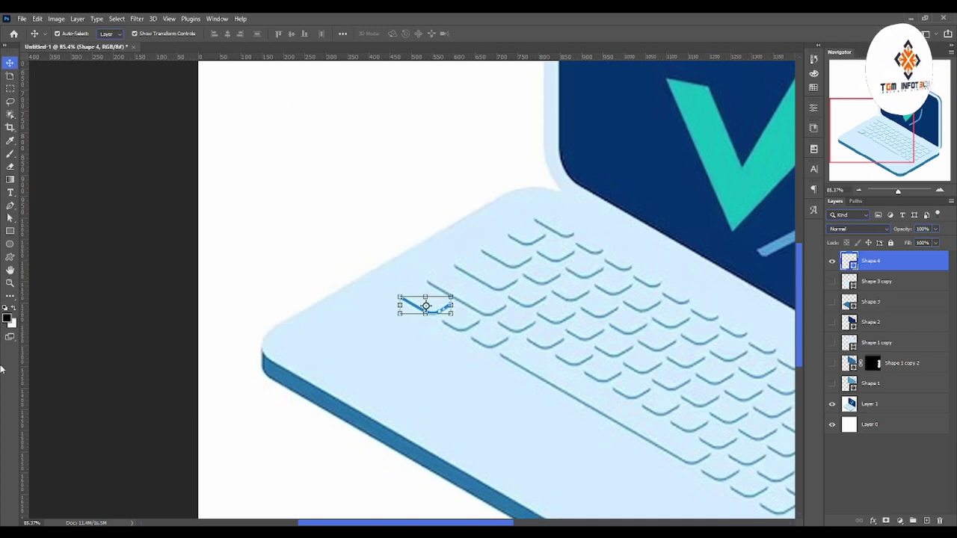
click(11, 283)
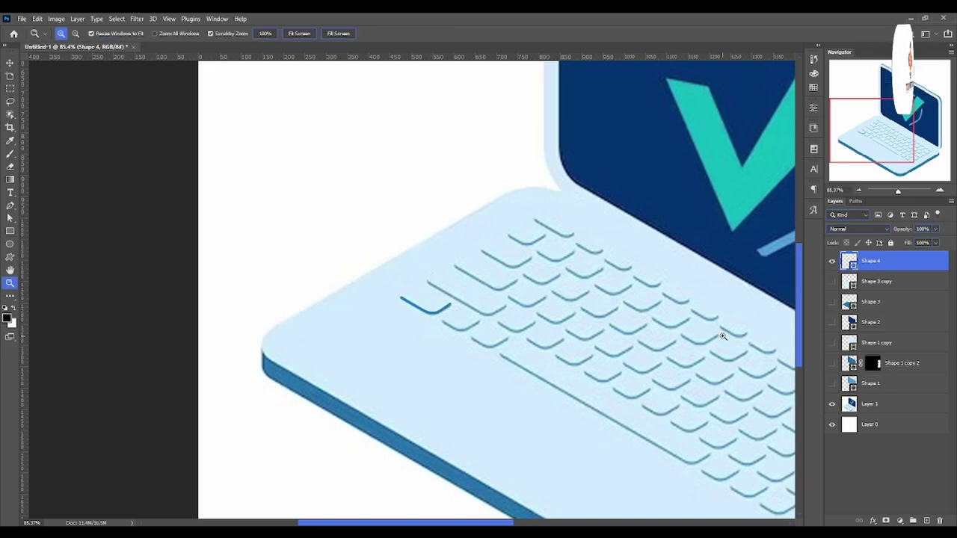
drag(723, 337, 764, 335)
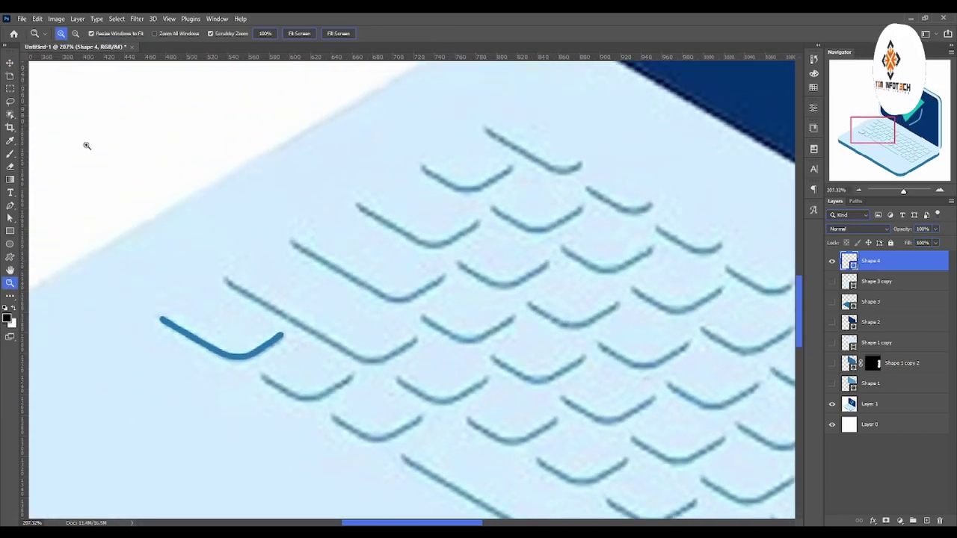
click(11, 62)
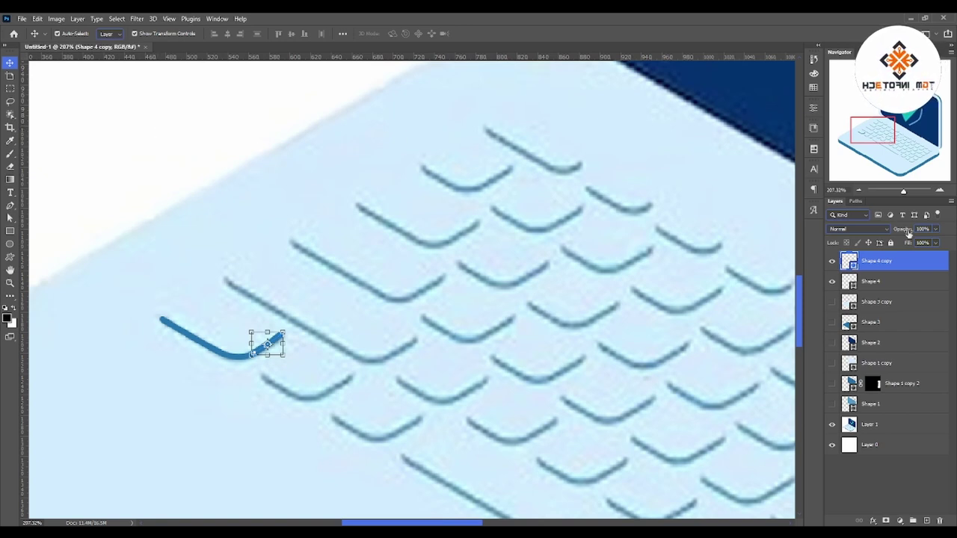
key(ctrl+e)
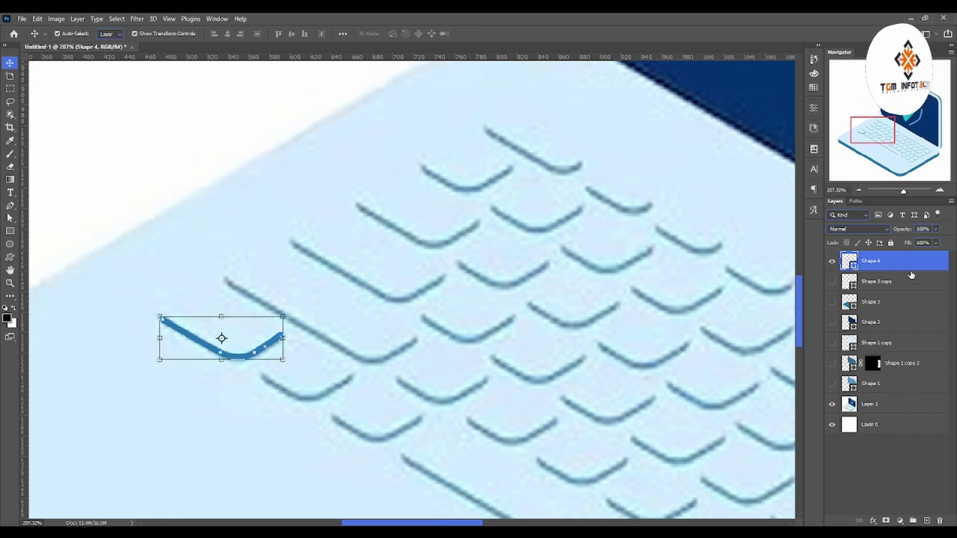
click(914, 297)
click(917, 267)
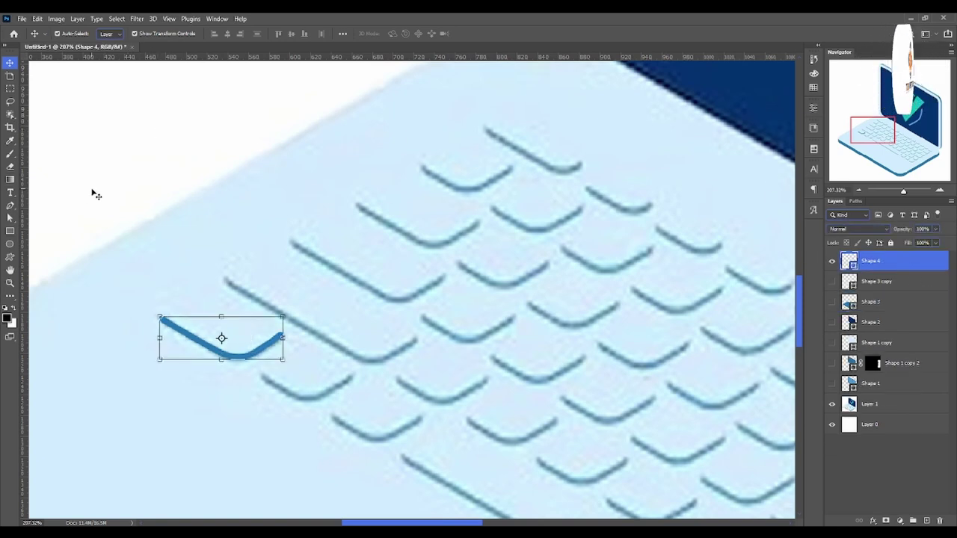
key(p)
key(ctrl+j)
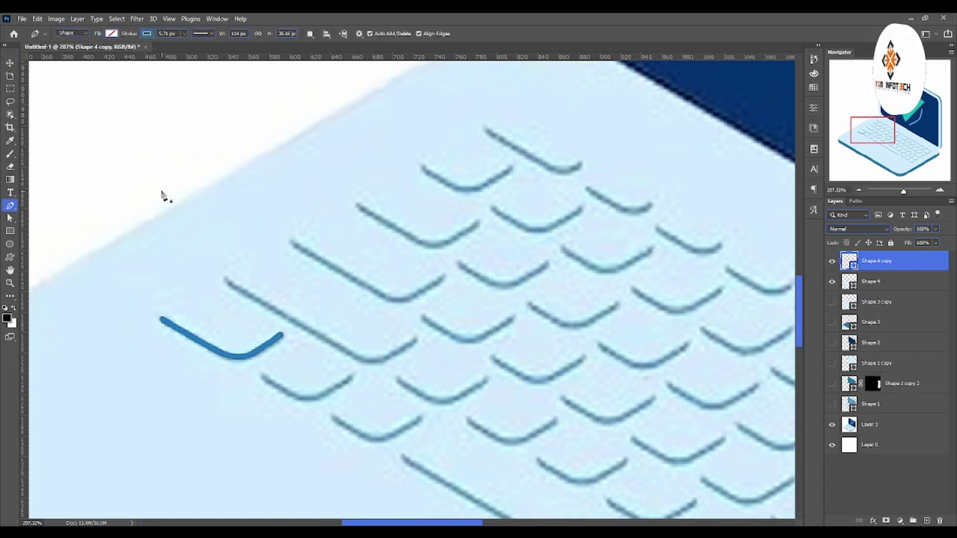
- Nudge the Shape 4 copy right onto the neighbouring key
click(9, 62)
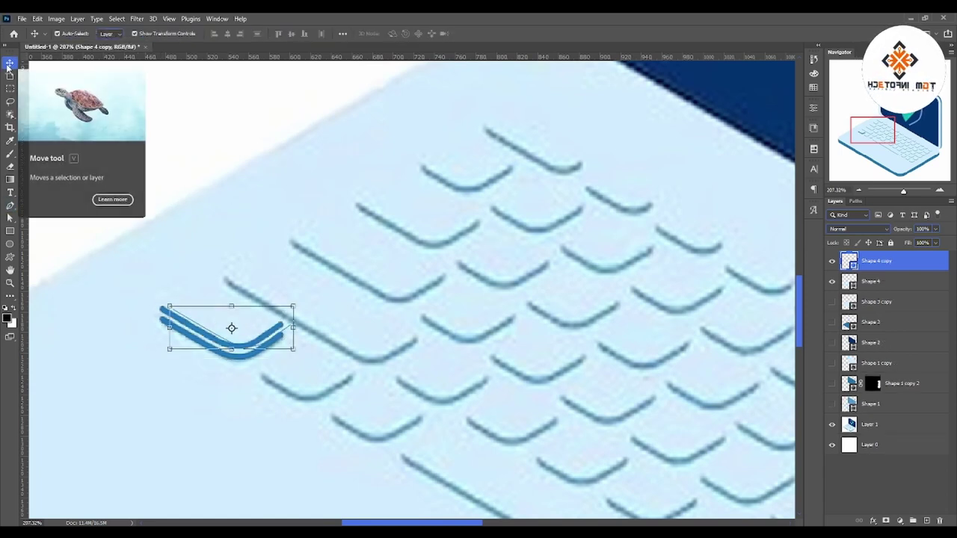
key(shift+Right)
key(shift+Right)
key(shift+Right)
key(Up)
key(Up)
key(Up)
key(shift+Right)
key(shift+Right)
key(shift+Right)
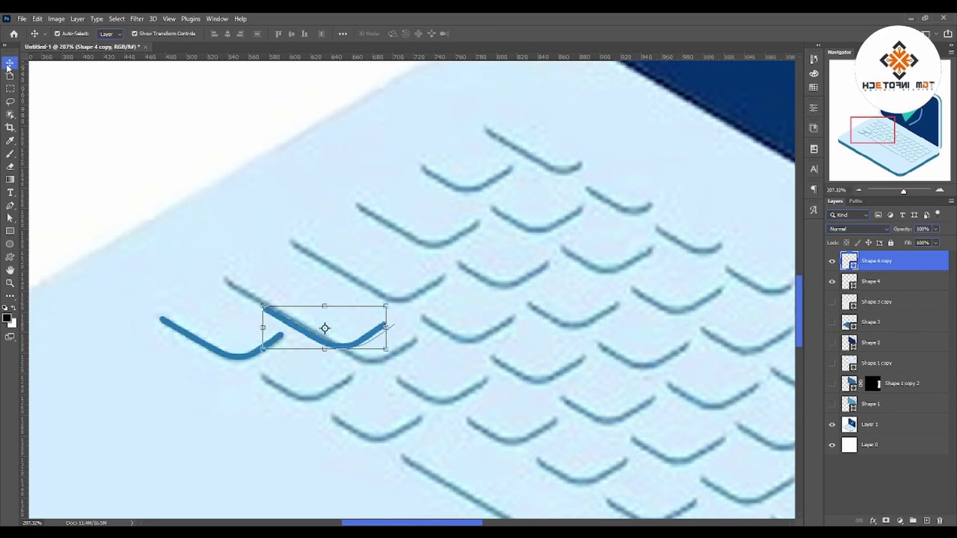
key(shift+Right)
key(shift+Right)
key(Down)
key(Down)
key(Down)
key(Right)
key(Right)
key(Right)
key(Right)
key(Right)
key(Down)
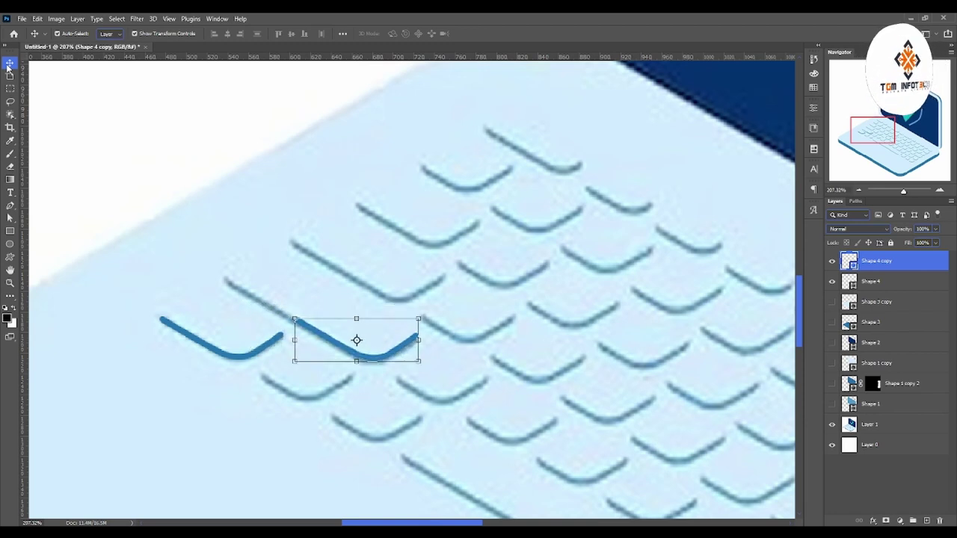
- Lengthen the second stroke by extending its left end point up and to the left
click(9, 217)
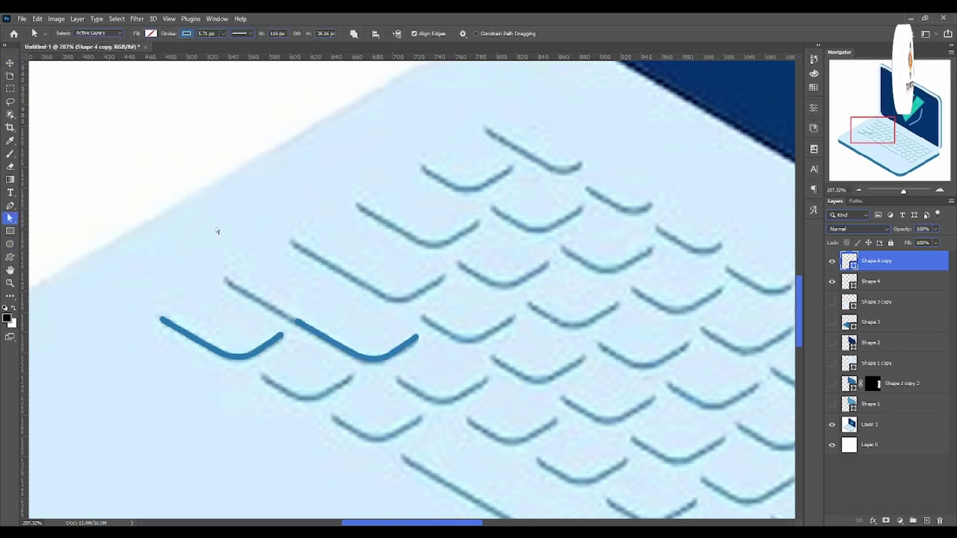
drag(321, 290, 285, 341)
key(shift+Left)
key(shift+Left)
key(shift+Left)
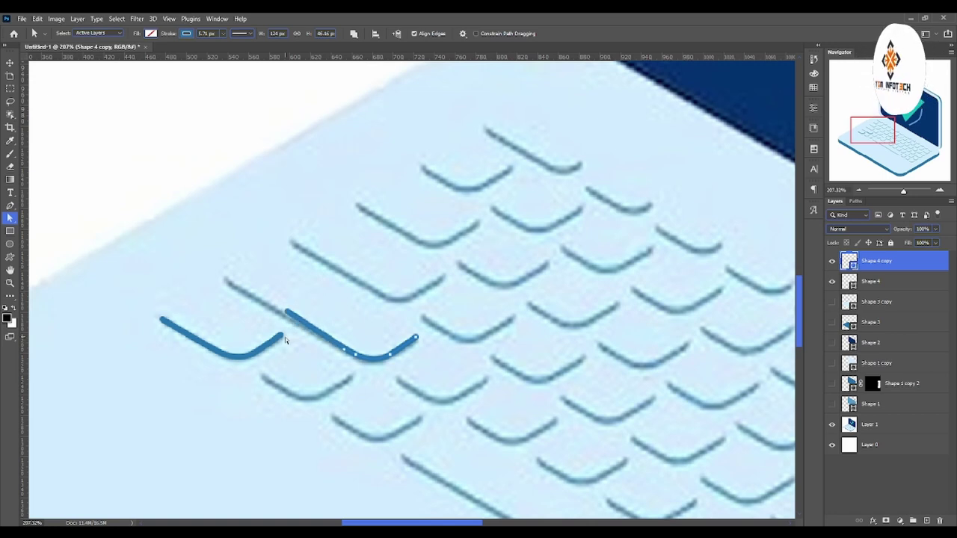
key(Up)
key(Up)
key(Up)
key(shift+Left)
key(shift+Left)
key(shift+Left)
key(shift+Up)
key(shift+Up)
key(shift+Up)
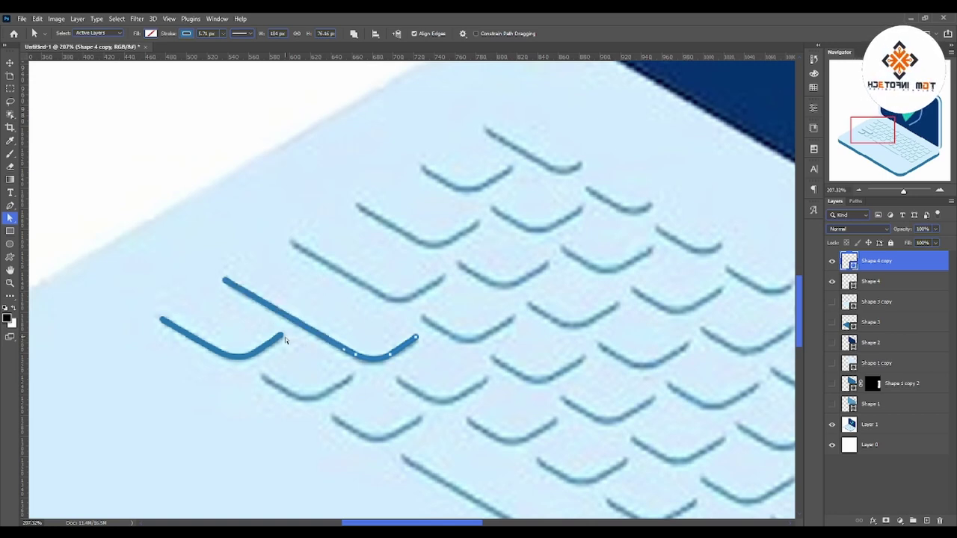
click(11, 64)
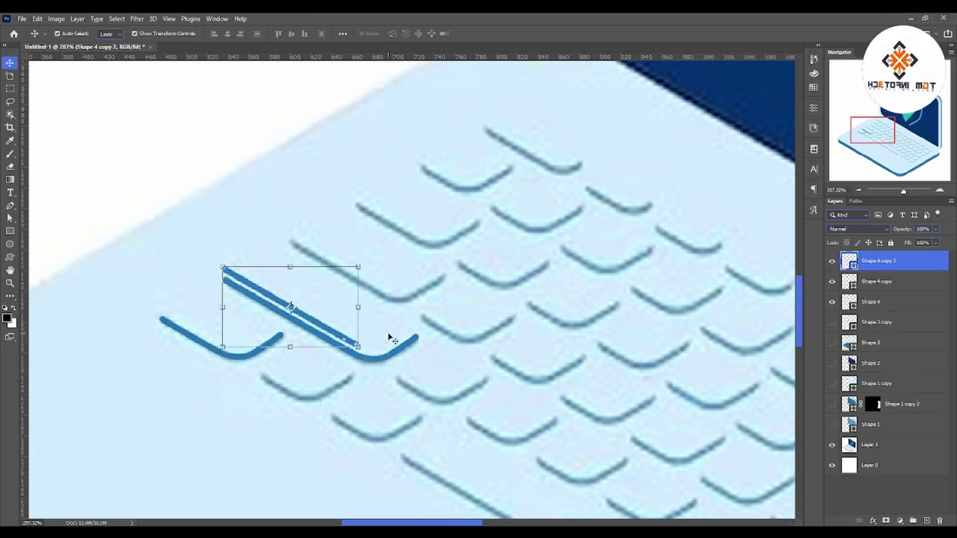
- Duplicate the long stroke onto the next row up, shorten it to its key, and copy it up-right again
alt+drag(320, 320, 349, 259)
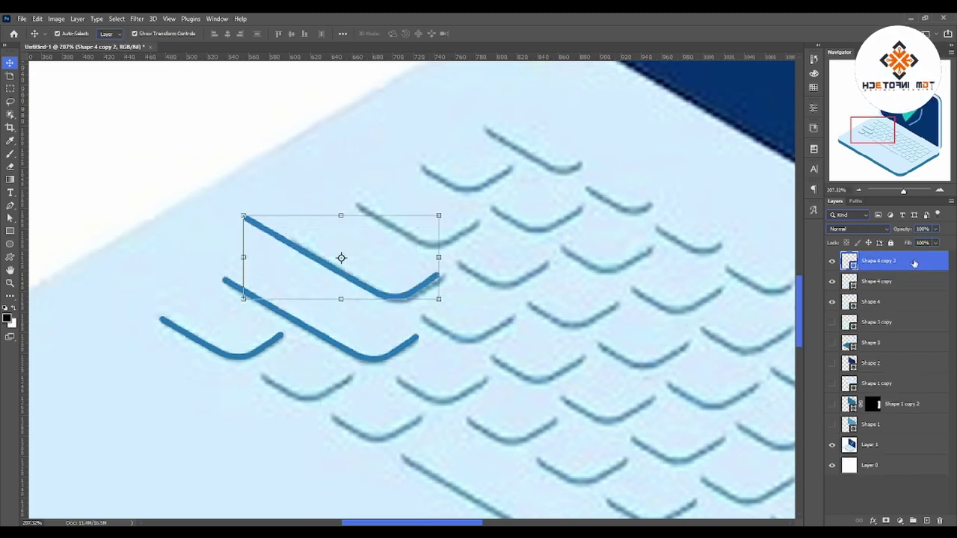
key(a)
drag(263, 187, 252, 239)
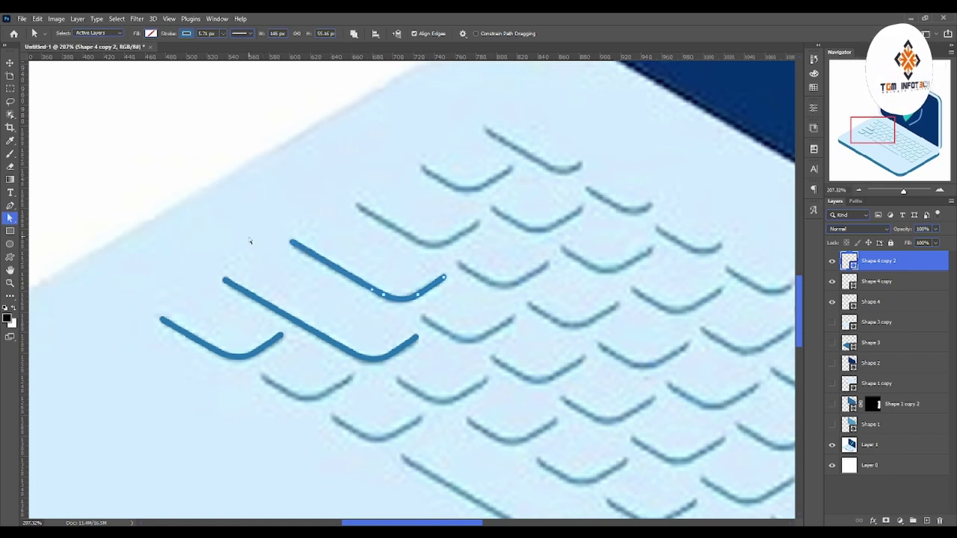
key(ctrl+j)
key(v)
key(shift+Up)
key(shift+Up)
key(shift+Right)
key(shift+Right)
key(shift+Right)
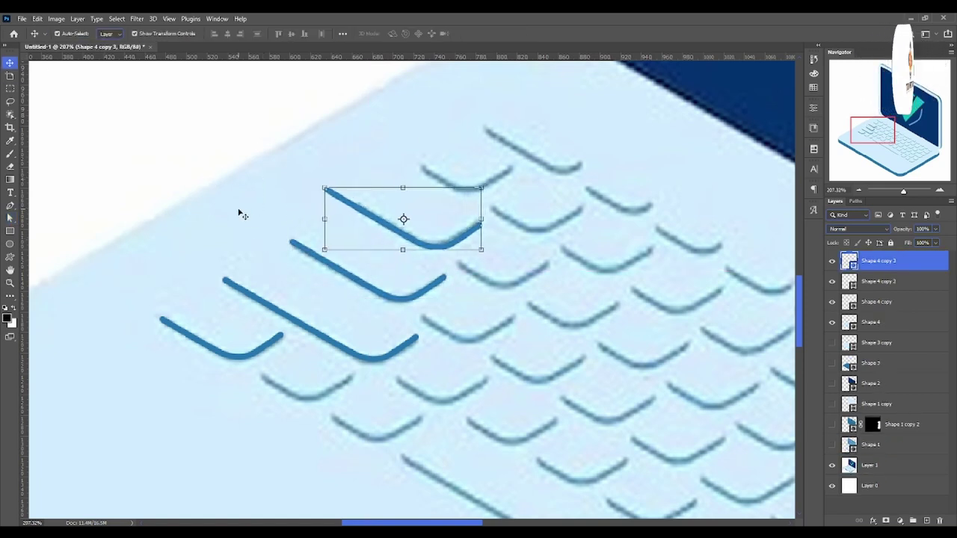
key(a)
click(302, 202)
- Add another stroke copy one row higher, positioned over its key
key(v)
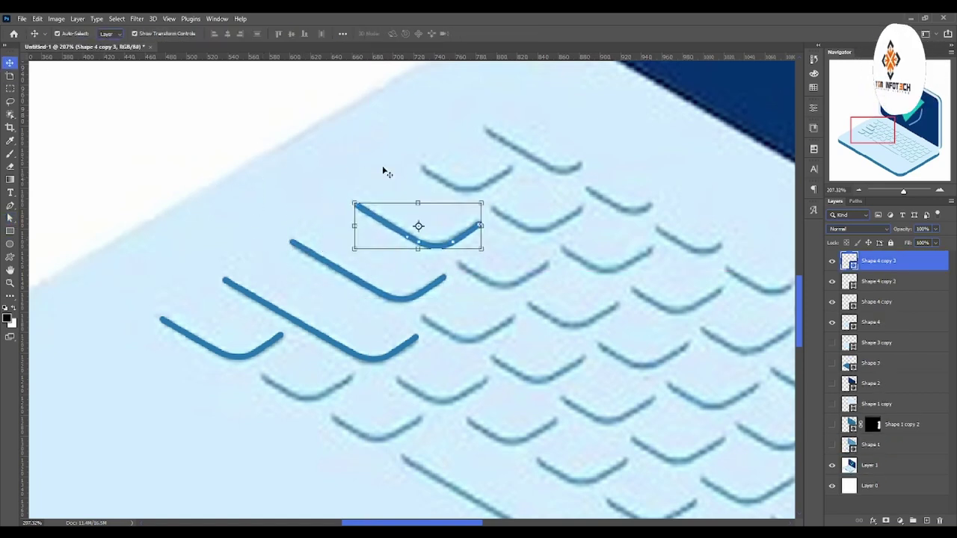
key(ctrl+j)
key(shift+Up)
key(shift+Up)
key(shift+Up)
key(shift+Right)
key(shift+Right)
key(shift+Right)
key(shift+Up)
key(Left)
key(Left)
key(Left)
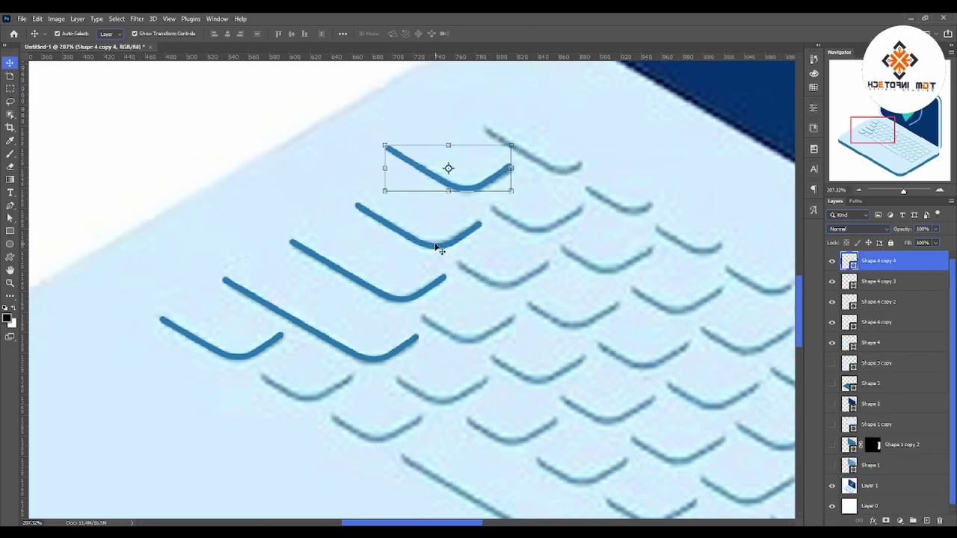
key(a)
click(363, 163)
- With the whole keyboard in view, place a copy of the top stroke on the adjacent key
key(v)
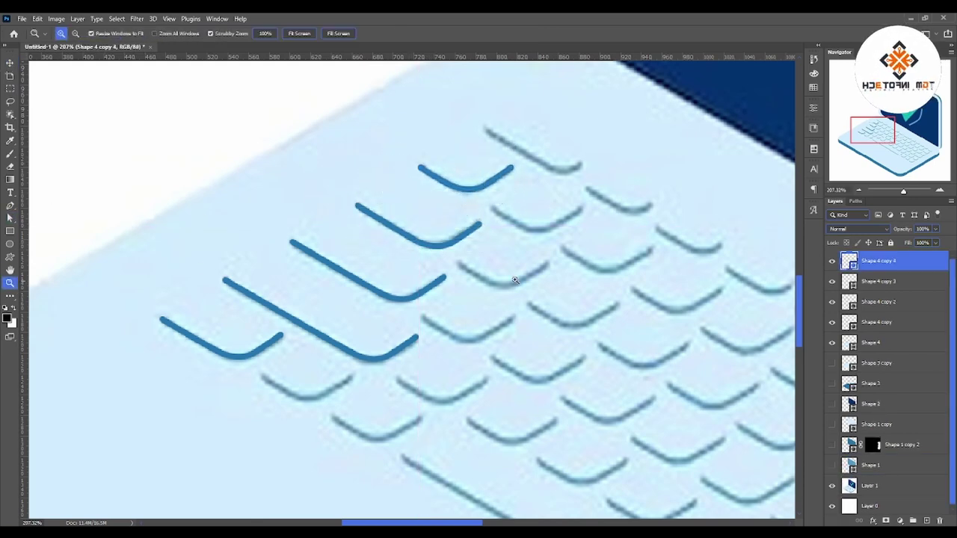
scroll(373, 216, down, 5)
click(374, 217)
key(ctrl+j)
key(shift+Right)
key(shift+Right)
key(shift+Right)
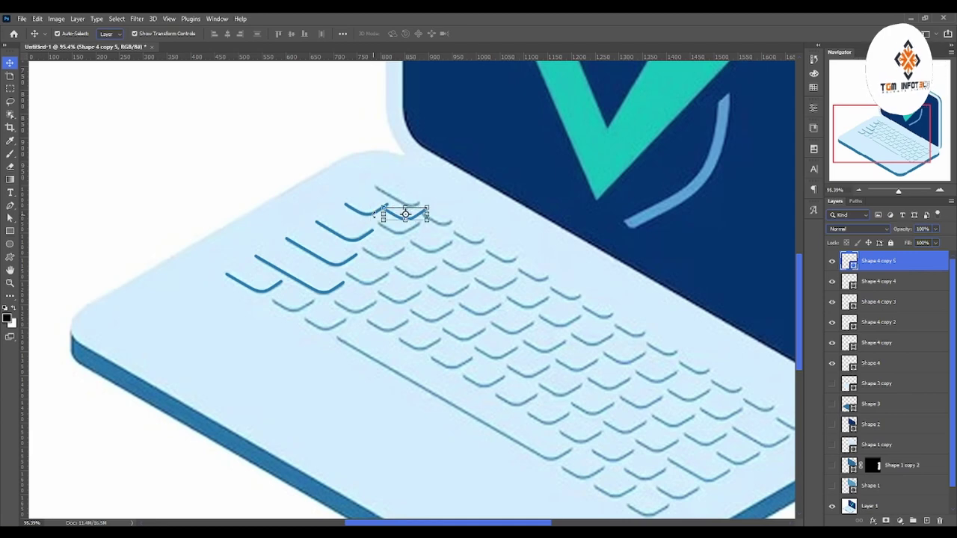
key(shift+Down)
key(shift+Down)
scroll(22, 284, up, 2)
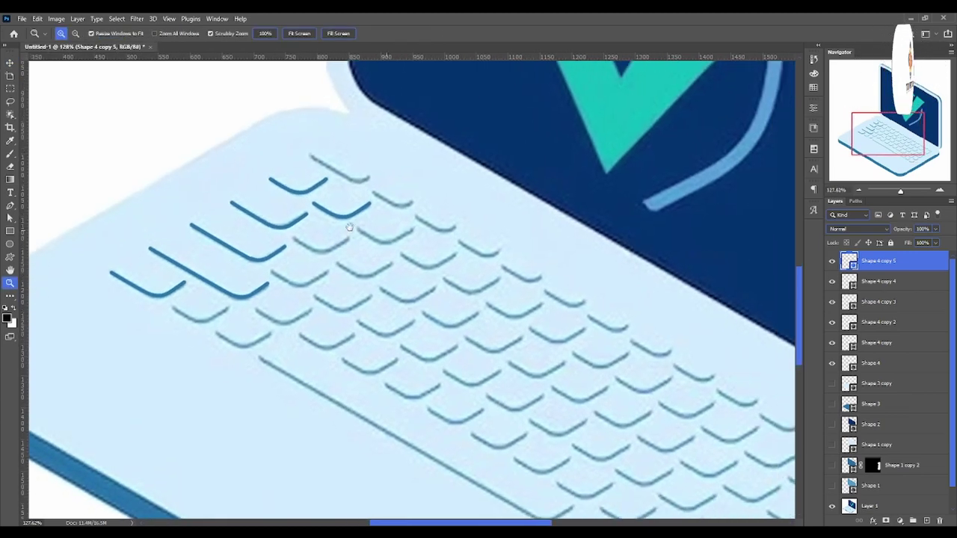
- Trace the remaining keys along the row with successive stroke copies, each shifted right and down
key(ctrl+j)
key(shift+Right)
key(shift+Right)
key(shift+Right)
key(shift+Right)
key(shift+Down)
key(shift+Down)
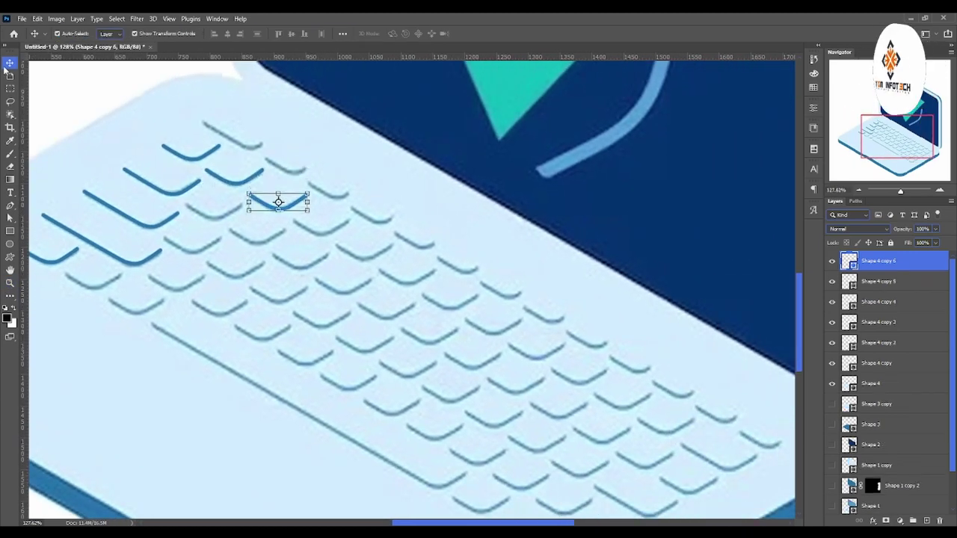
key(ctrl+j)
key(shift+Right)
key(shift+Right)
key(shift+Right)
key(shift+Right)
key(shift+Down)
key(shift+Down)
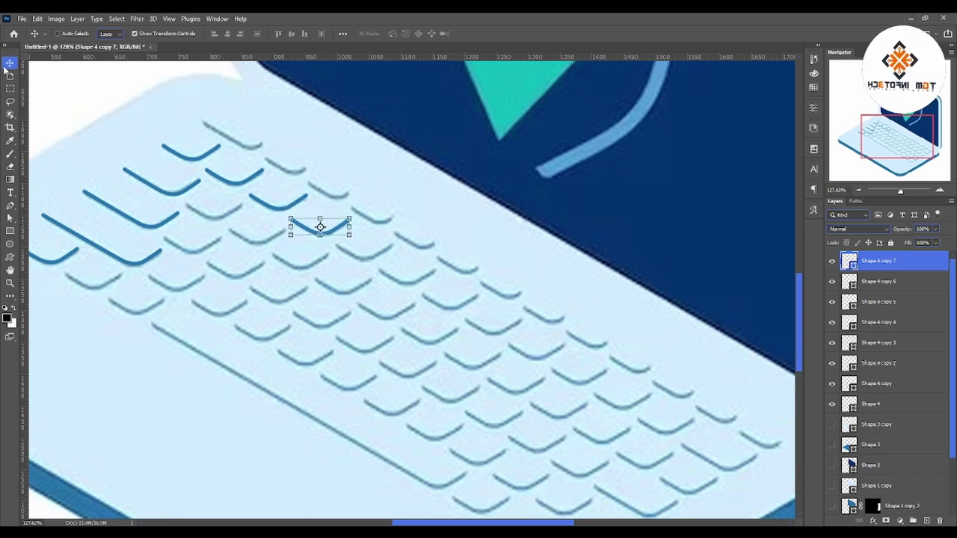
key(ctrl+j)
key(shift+Right)
key(shift+Right)
key(shift+Right)
key(shift+Right)
key(shift+Down)
key(shift+Down)
key(ctrl+j)
key(shift+Right)
key(shift+Right)
key(shift+Right)
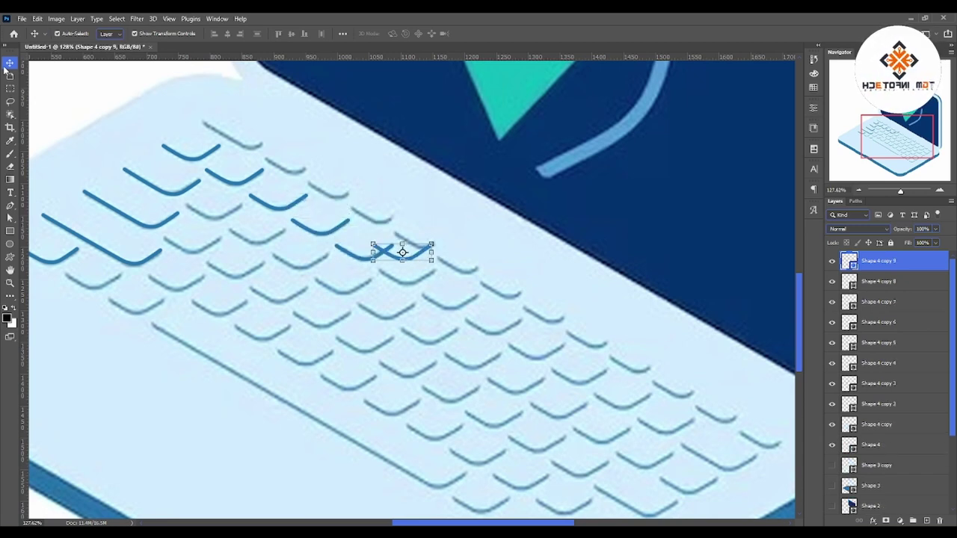
key(shift+Down)
key(shift+Down)
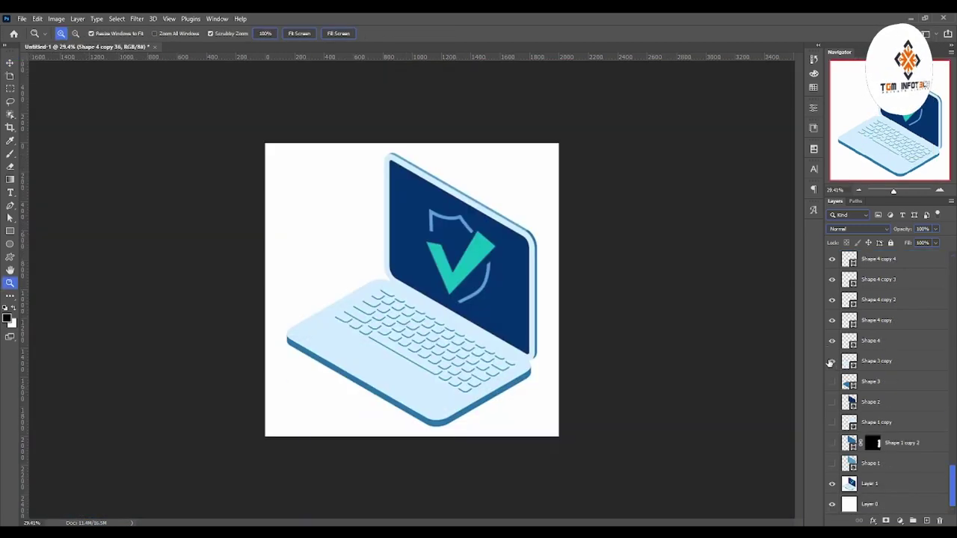
- Show the five hidden laptop Shape layers, including Shape 1, and hide the white background layer
click(832, 381)
click(832, 402)
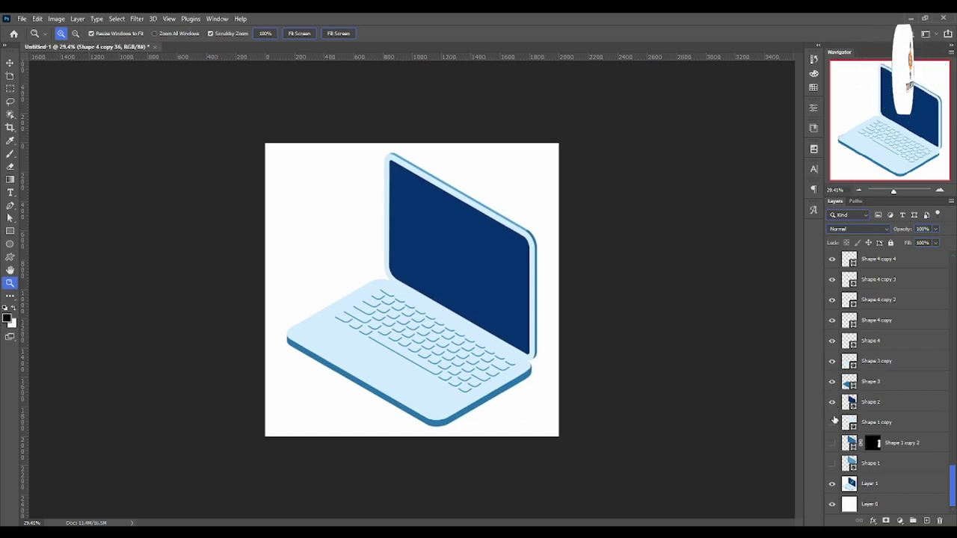
click(833, 422)
click(830, 443)
click(833, 463)
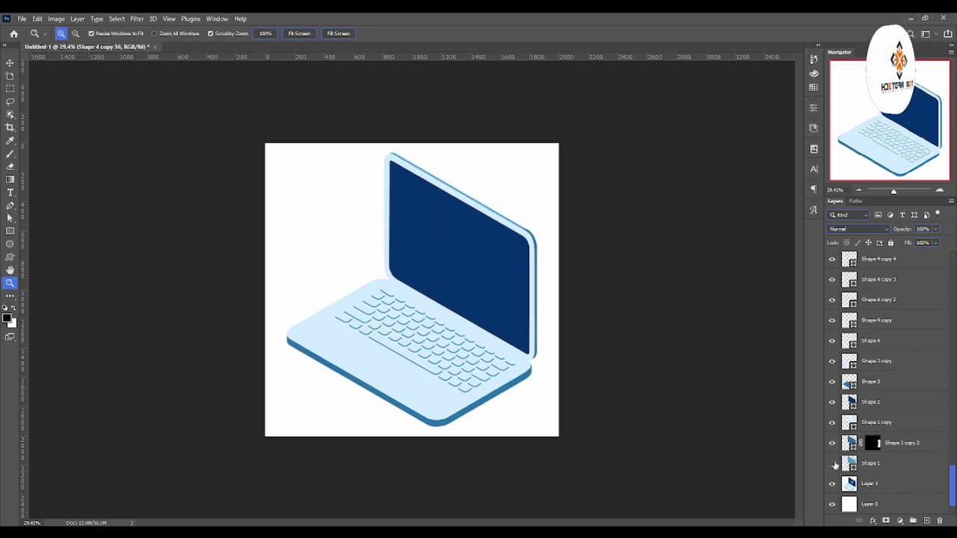
click(832, 504)
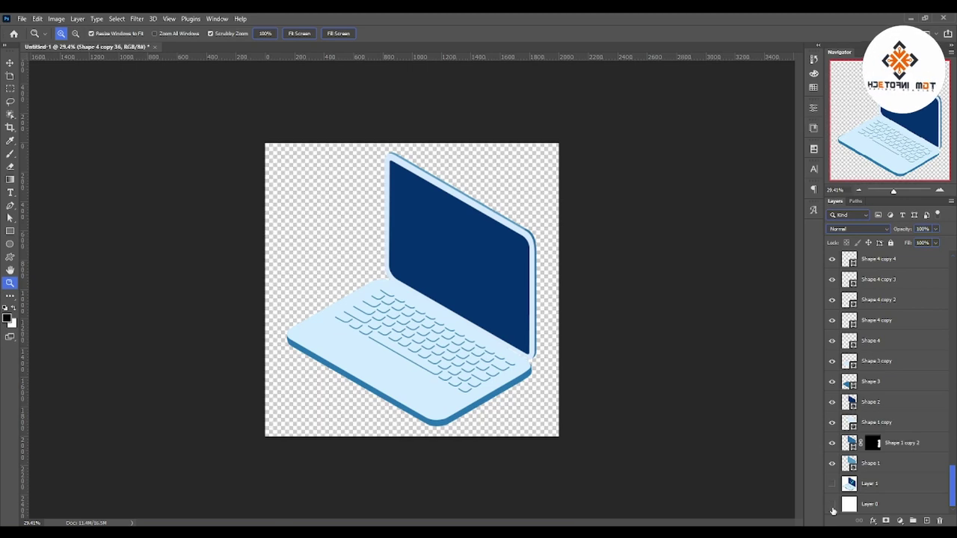
- Zoom in on the keyboard area and select the keyboard deck shape
drag(365, 334, 406, 341)
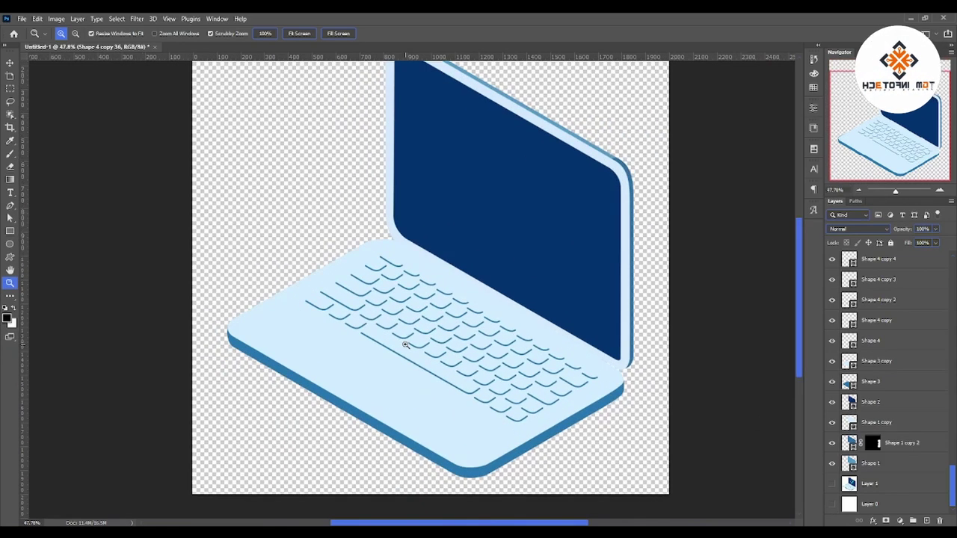
click(10, 62)
click(319, 344)
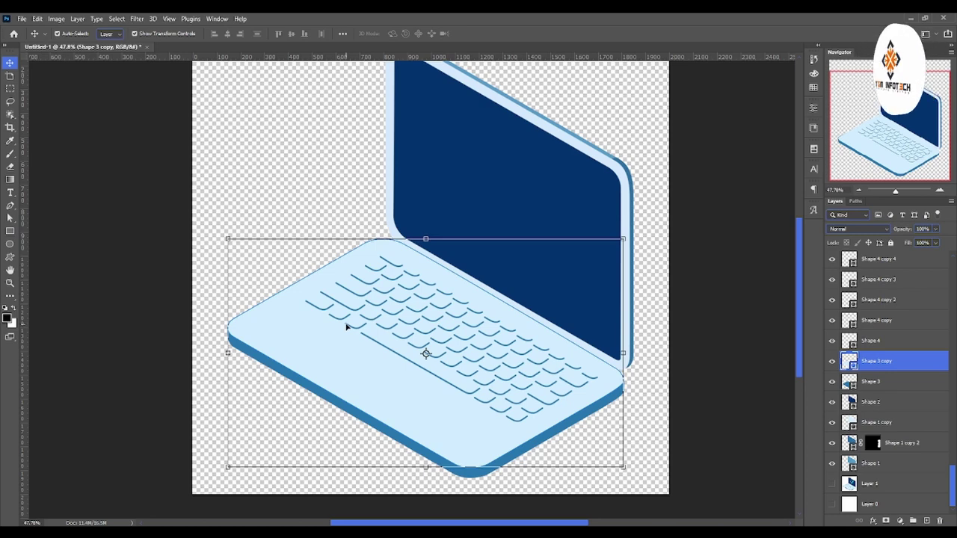
- Fill the Shape 3 copy deck layer with light blue R 209, G 236, B 255
double_click(849, 362)
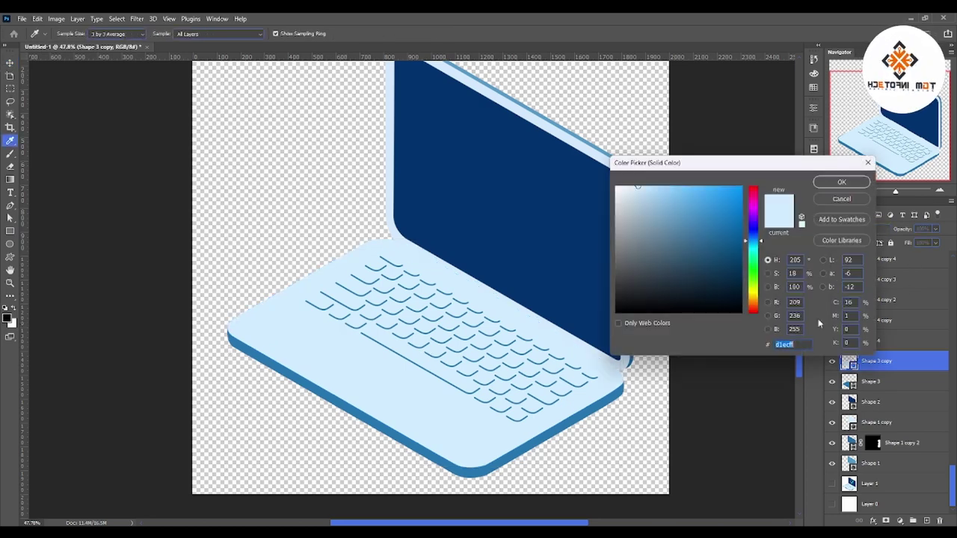
drag(701, 234, 678, 219)
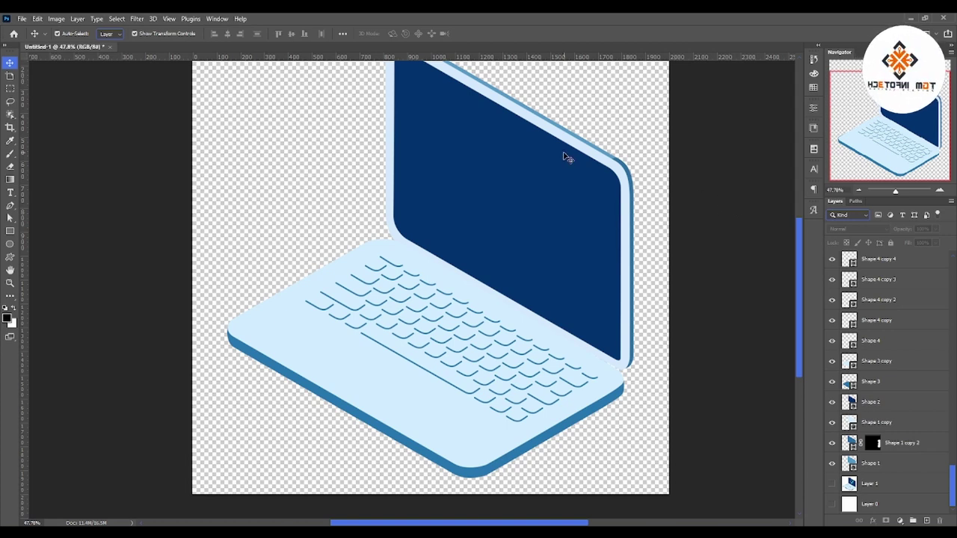
click(10, 283)
click(555, 347)
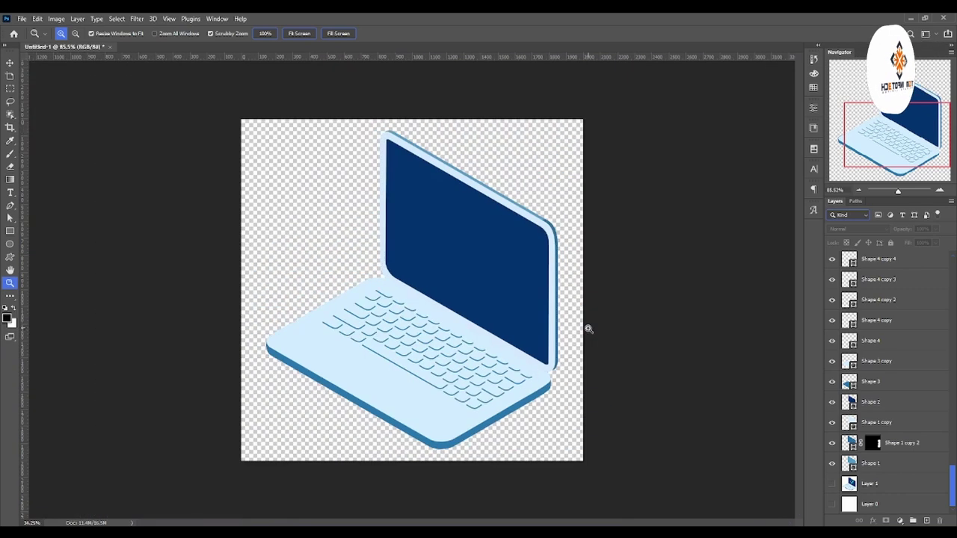
drag(603, 327, 587, 327)
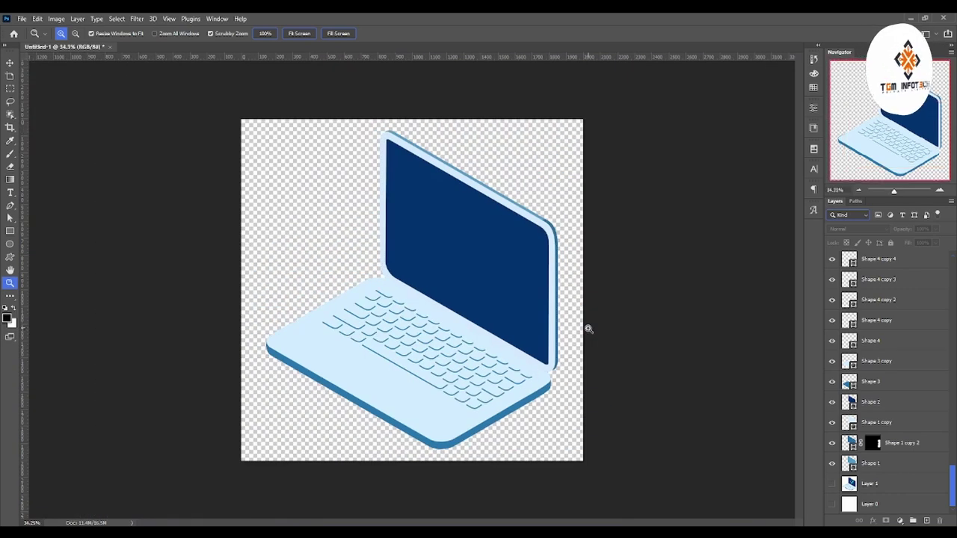